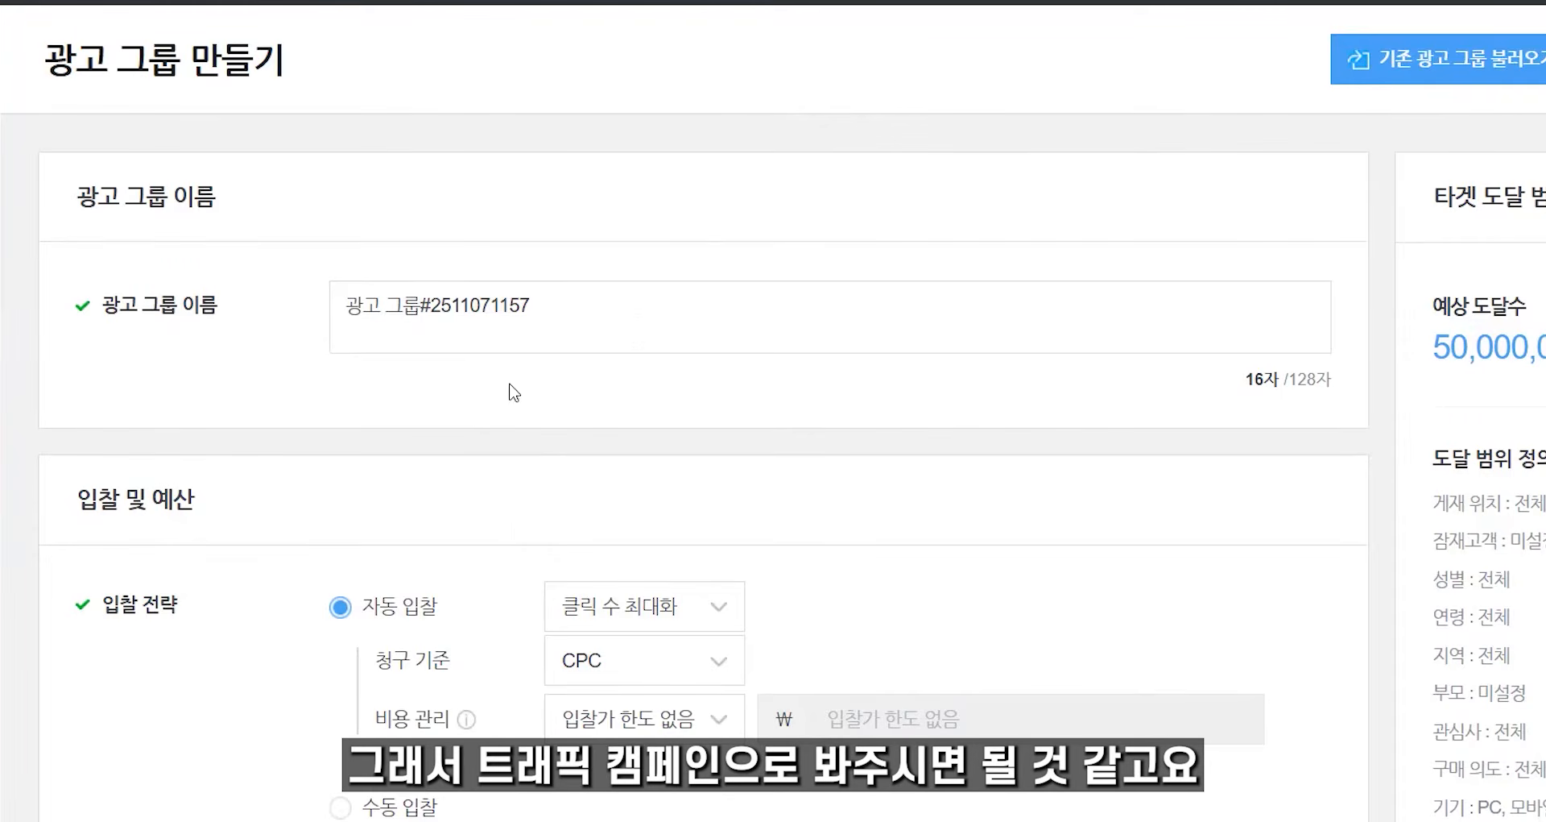
Step: Examine the options offered for the automatic bidding goal (클릭 수 최대화) and the billing basis (청구 기준)
{"action": "scroll", "coordinate": [684, 379], "scroll_direction": "down", "scroll_amount": 3}
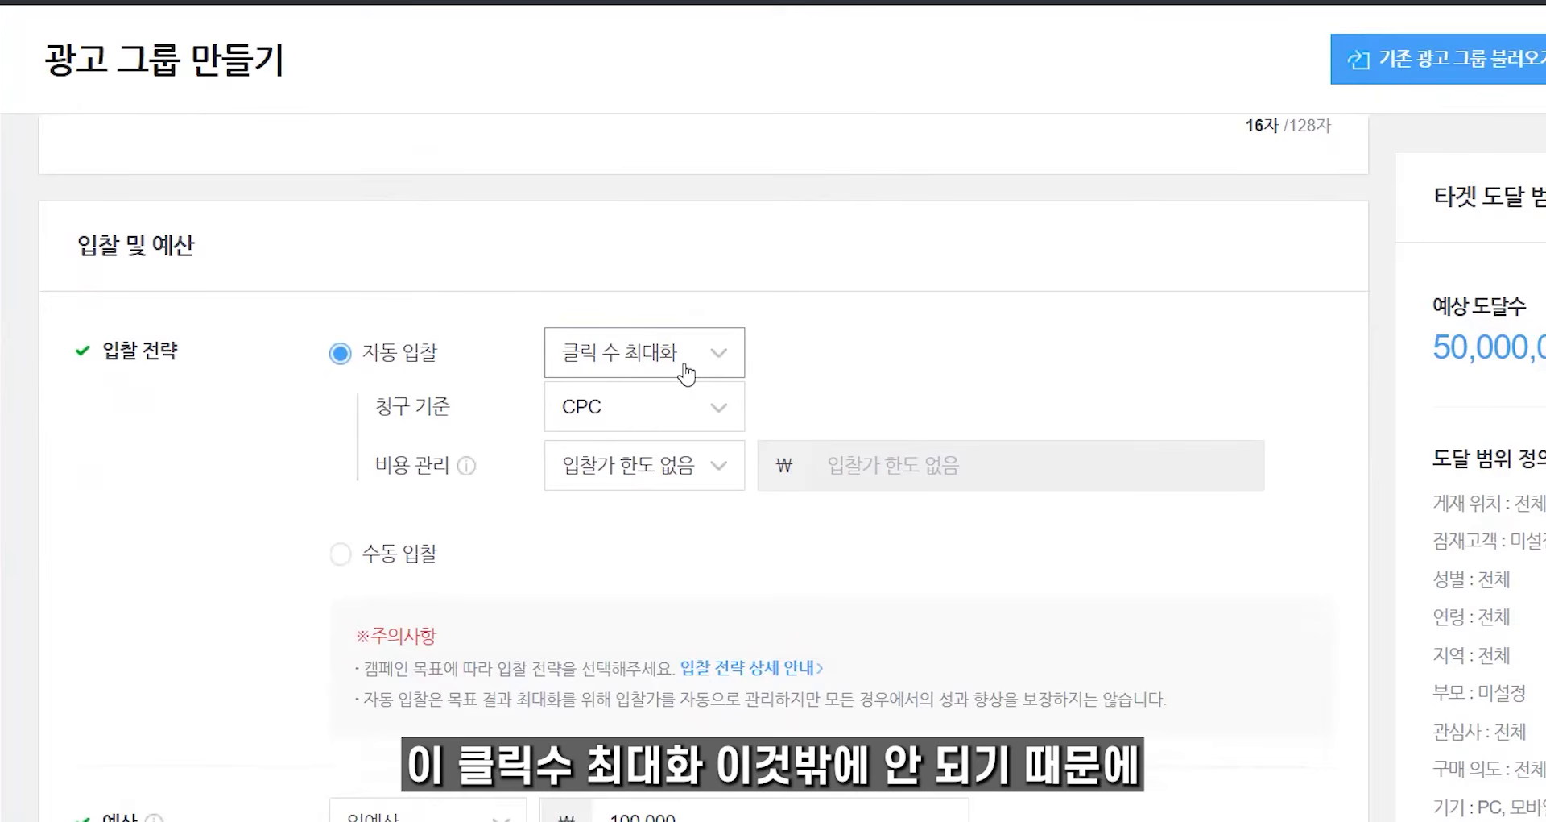
{"action": "left_click", "coordinate": [685, 373]}
{"action": "left_click", "coordinate": [689, 362]}
{"action": "left_click", "coordinate": [689, 363]}
{"action": "left_click", "coordinate": [691, 360]}
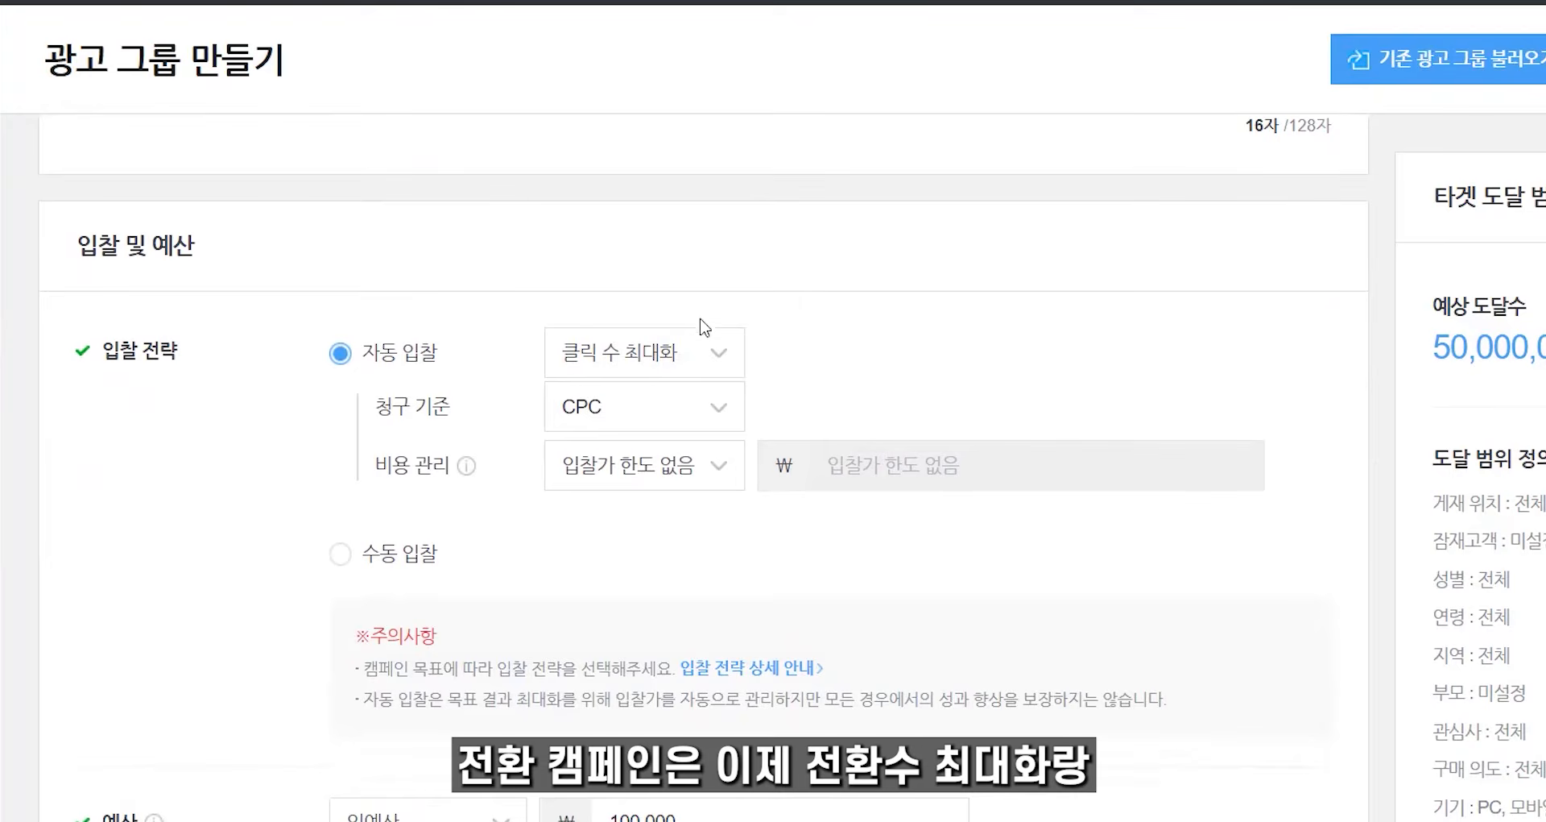
{"action": "left_click", "coordinate": [690, 367]}
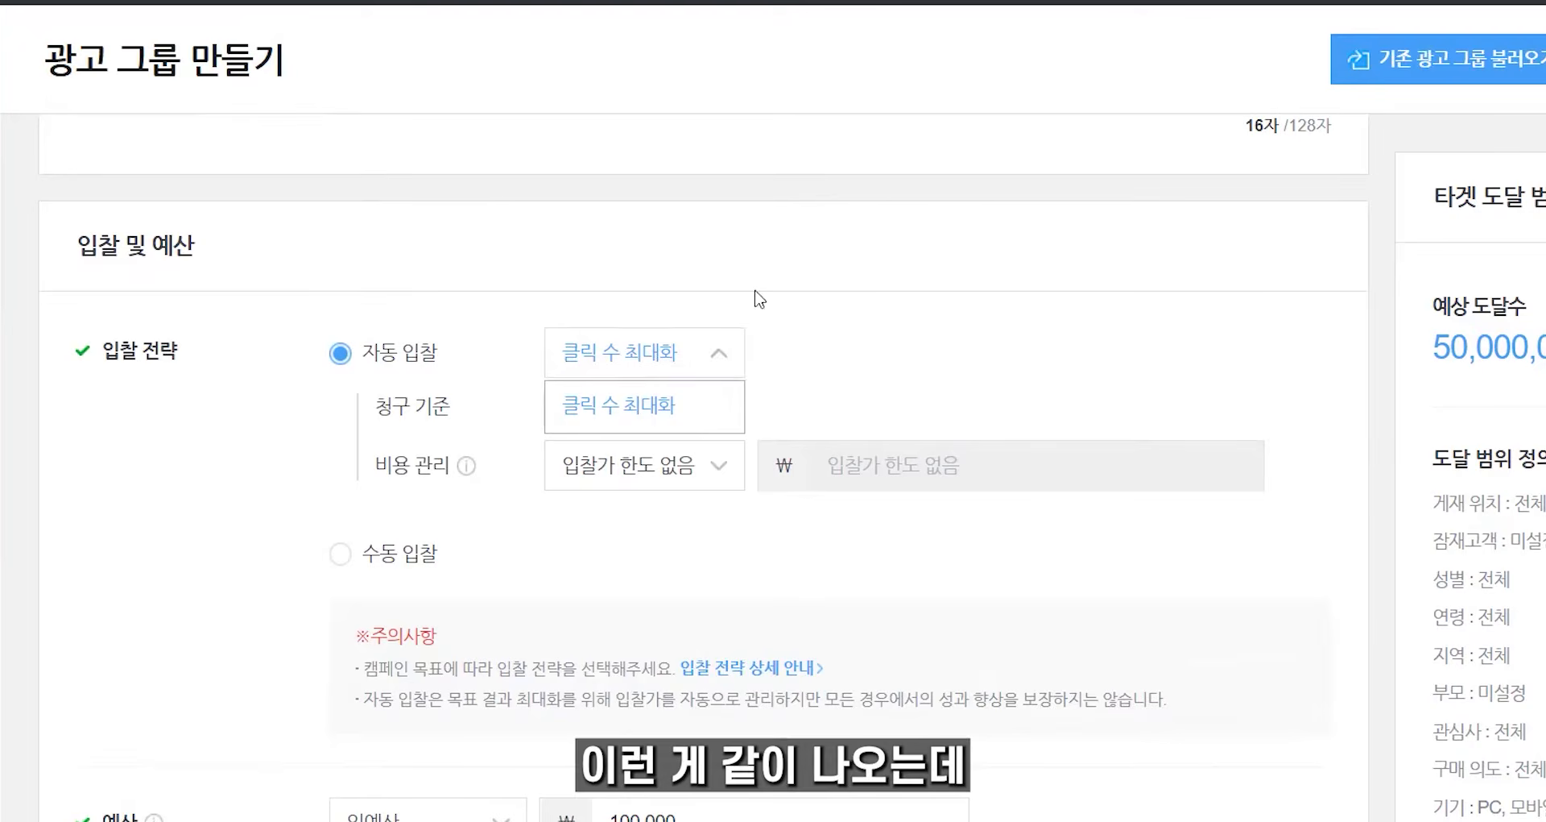
{"action": "left_click", "coordinate": [721, 355]}
{"action": "left_click", "coordinate": [716, 352]}
{"action": "left_click", "coordinate": [715, 351]}
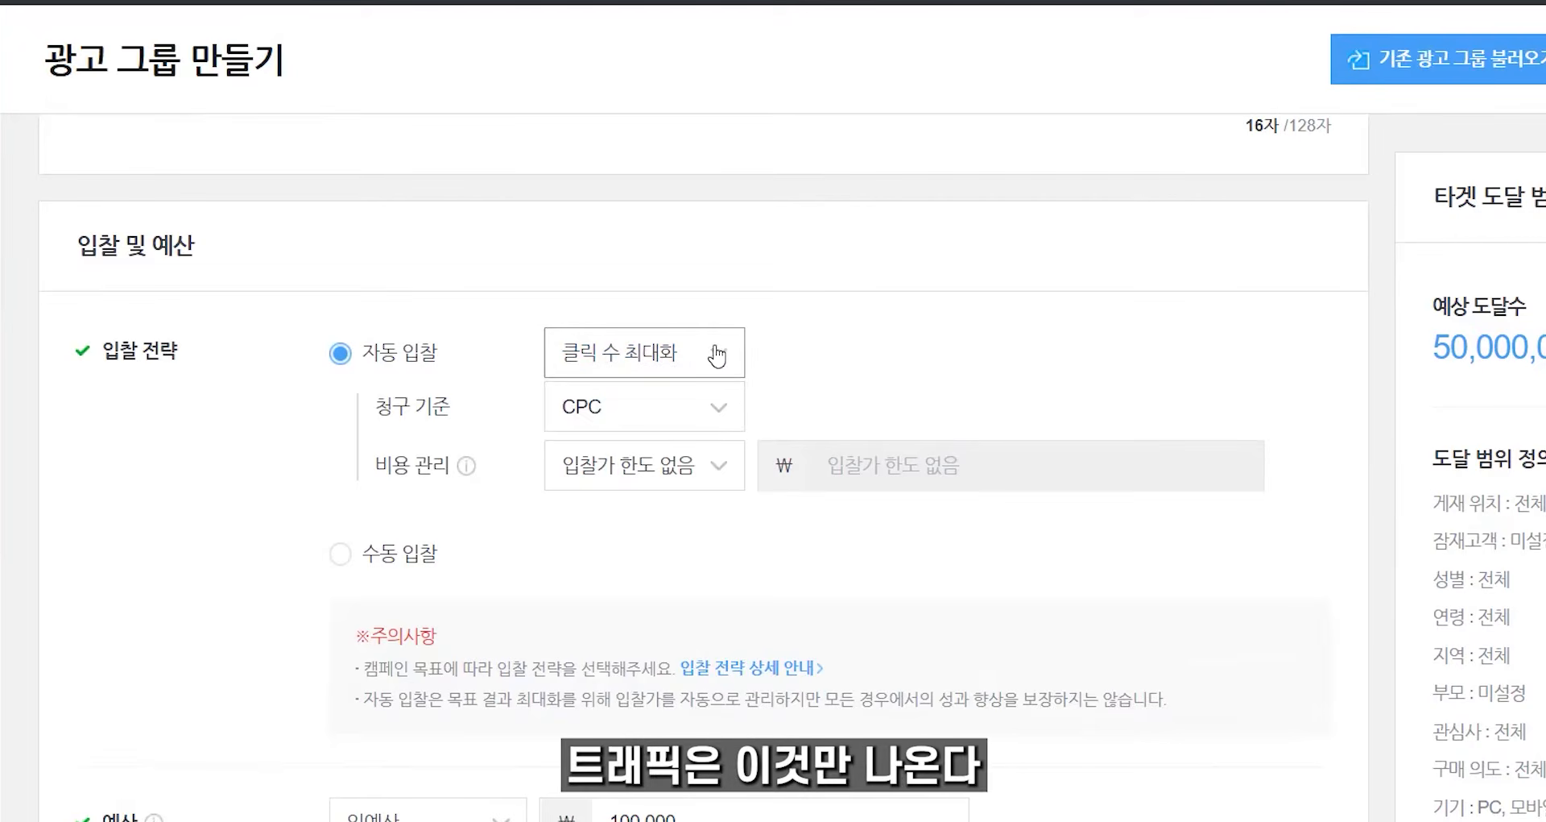
{"action": "left_click", "coordinate": [722, 415]}
{"action": "left_click", "coordinate": [725, 414]}
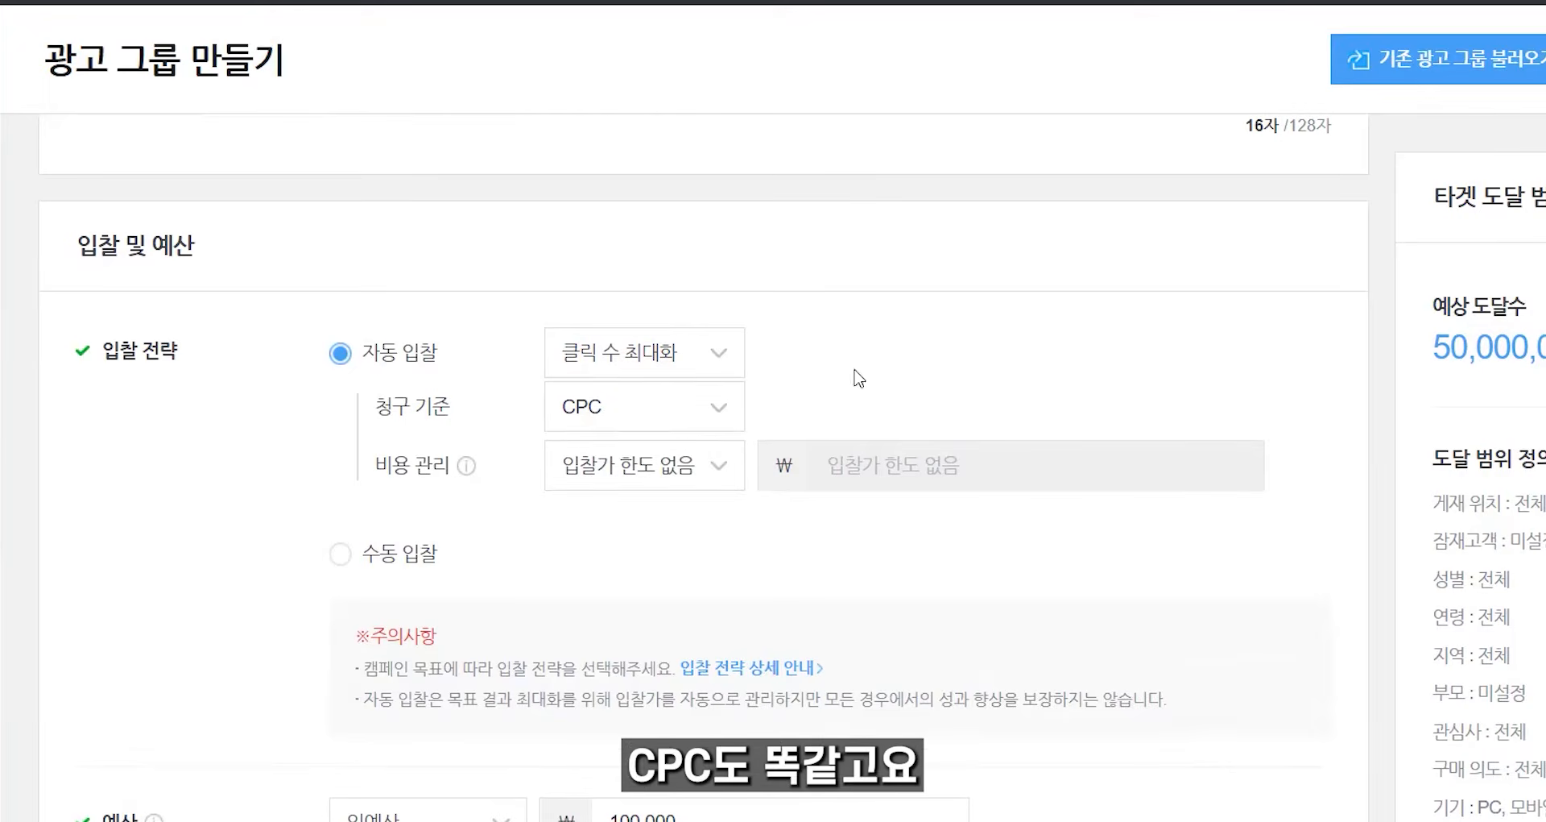
Step: Review the choices available for cost management (비용 관리) under automatic bidding
{"action": "scroll", "coordinate": [853, 373], "scroll_direction": "down", "scroll_amount": 2}
{"action": "left_click", "coordinate": [718, 337]}
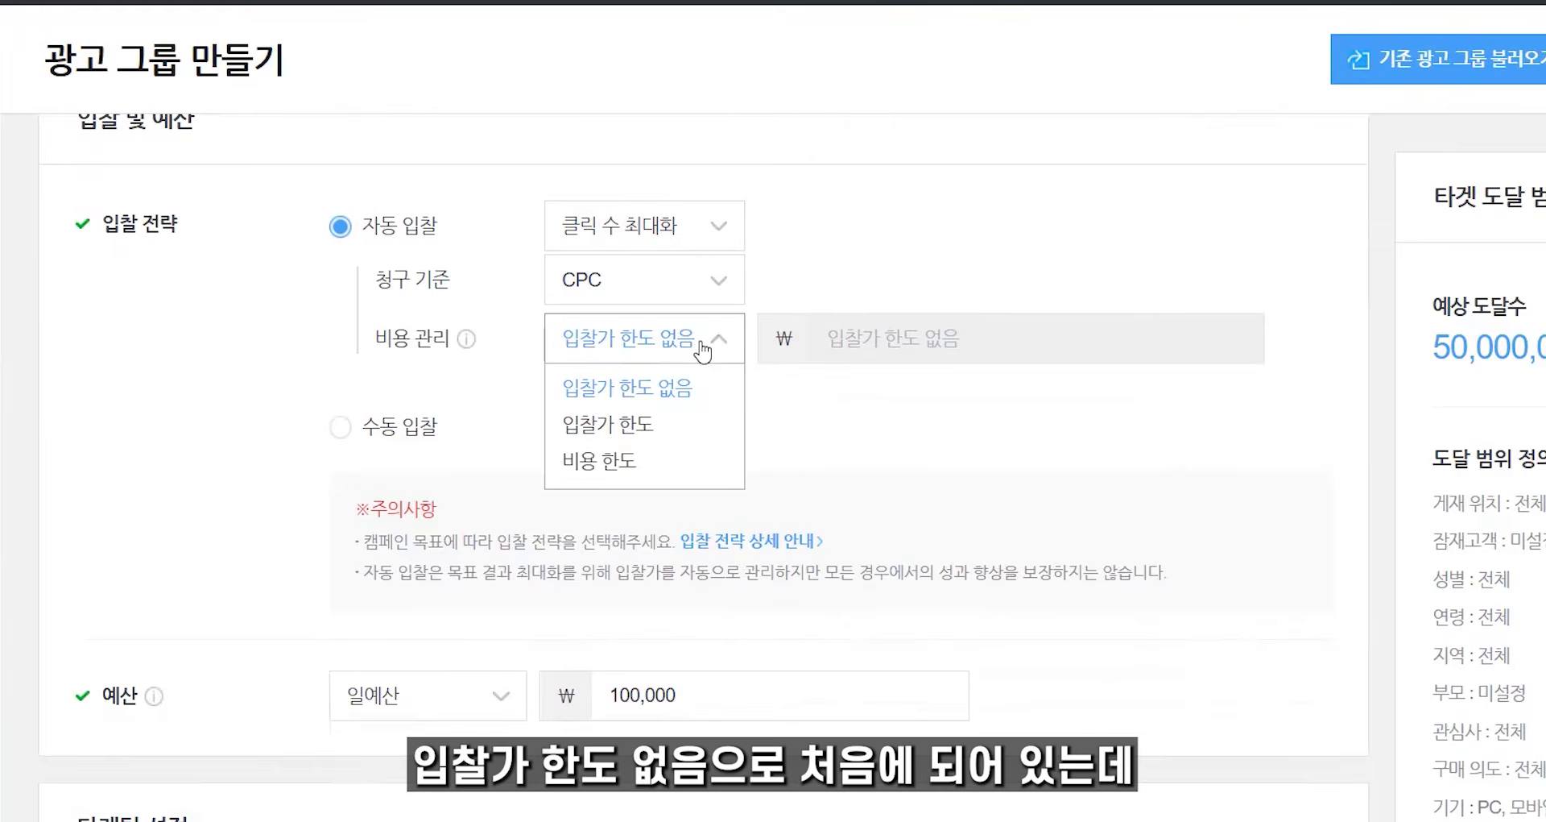
{"action": "left_click", "coordinate": [889, 294]}
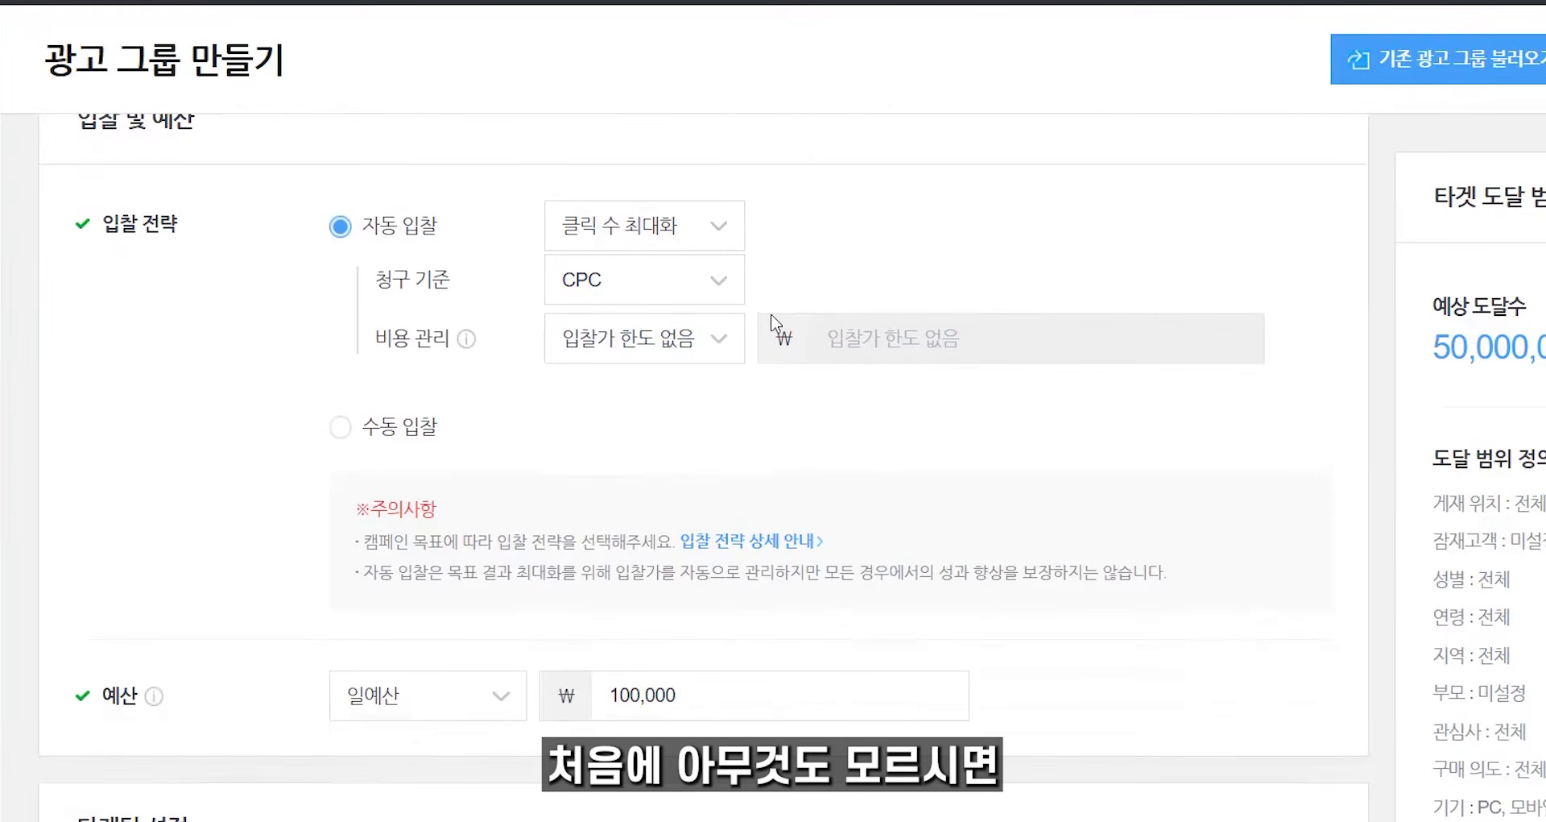
{"action": "scroll", "coordinate": [715, 352], "scroll_direction": "down", "scroll_amount": 4}
{"action": "scroll", "coordinate": [715, 357], "scroll_direction": "up", "scroll_amount": 6}
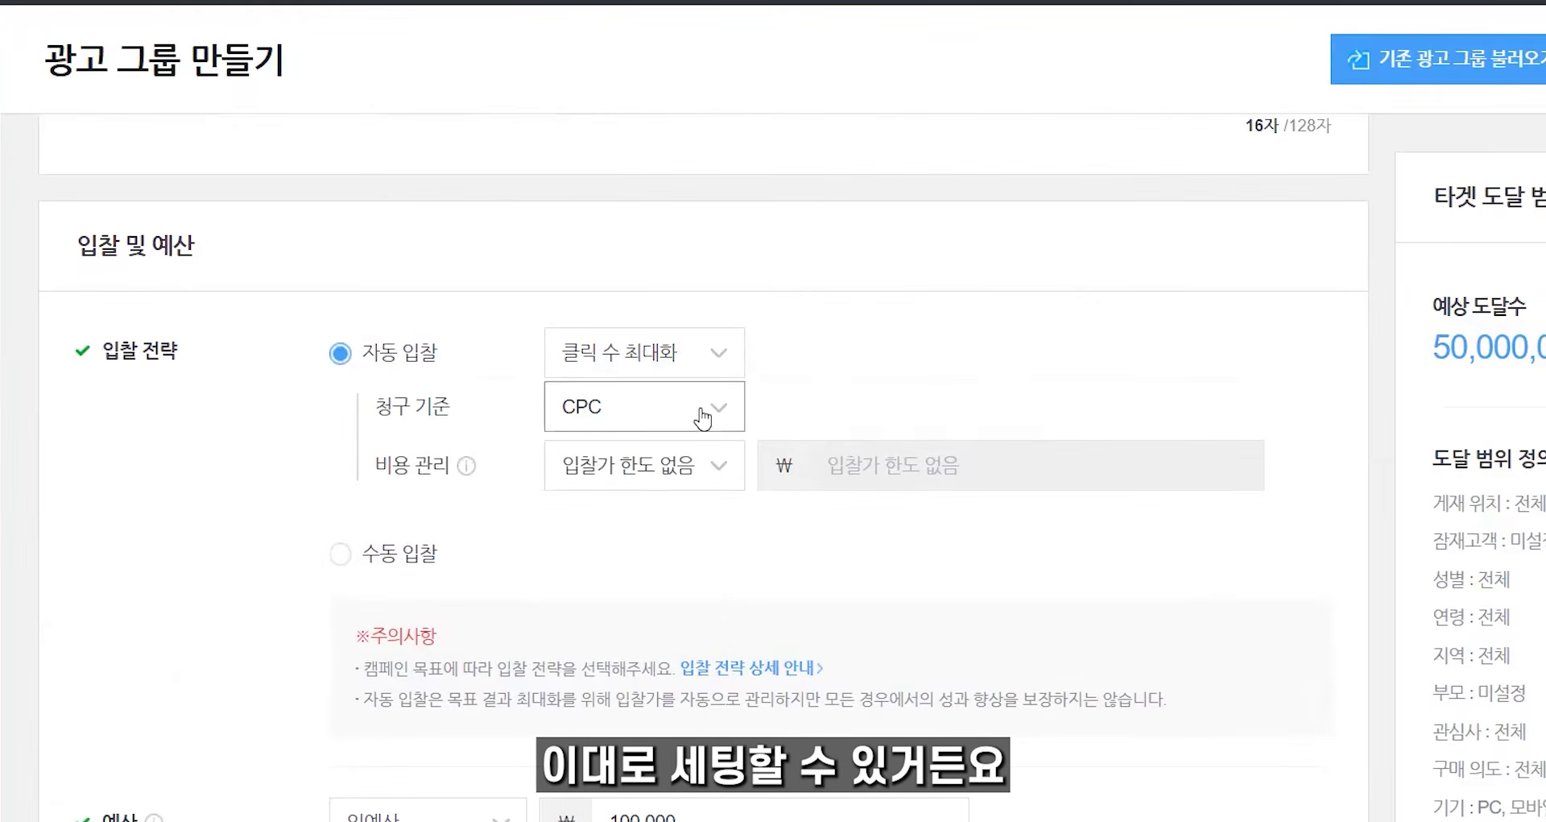
Step: Set the automatic bidding cost management to 입찰가 한도 and acknowledge the bid cap notice
{"action": "left_click", "coordinate": [690, 472]}
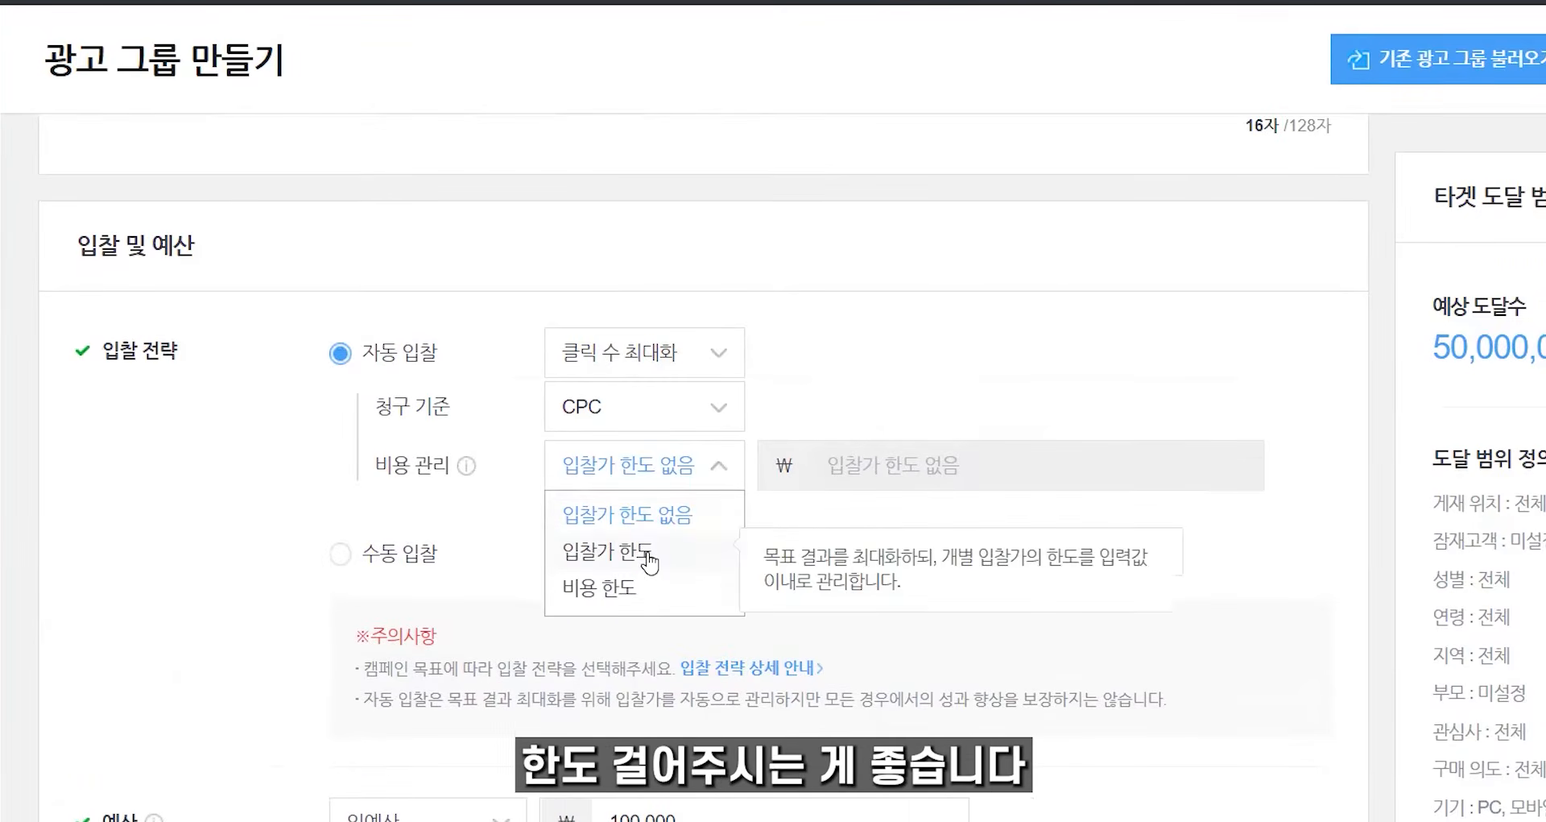
{"action": "left_click", "coordinate": [657, 552]}
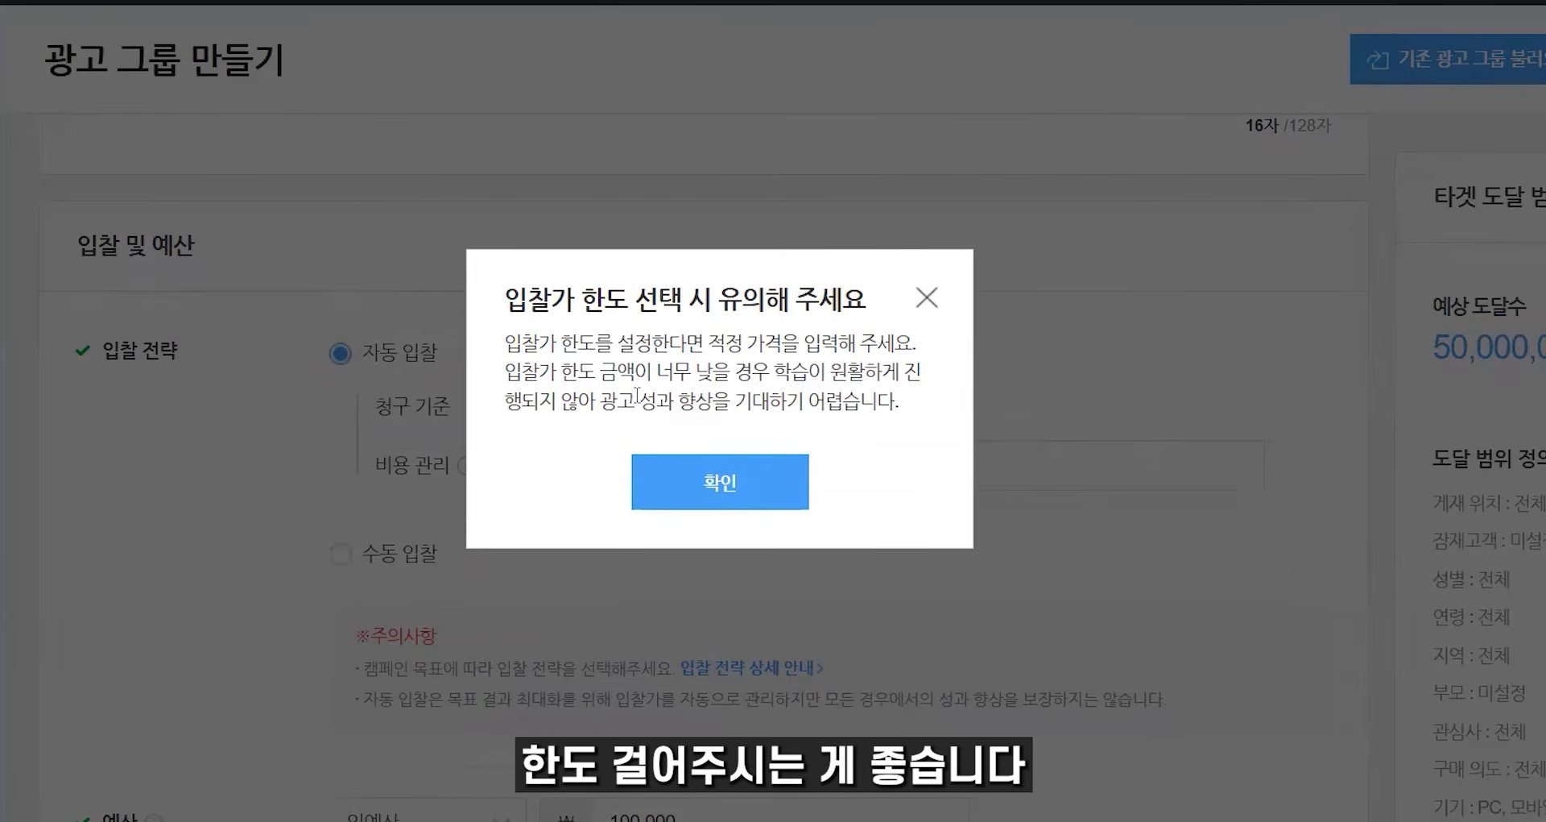
{"action": "left_click", "coordinate": [756, 483]}
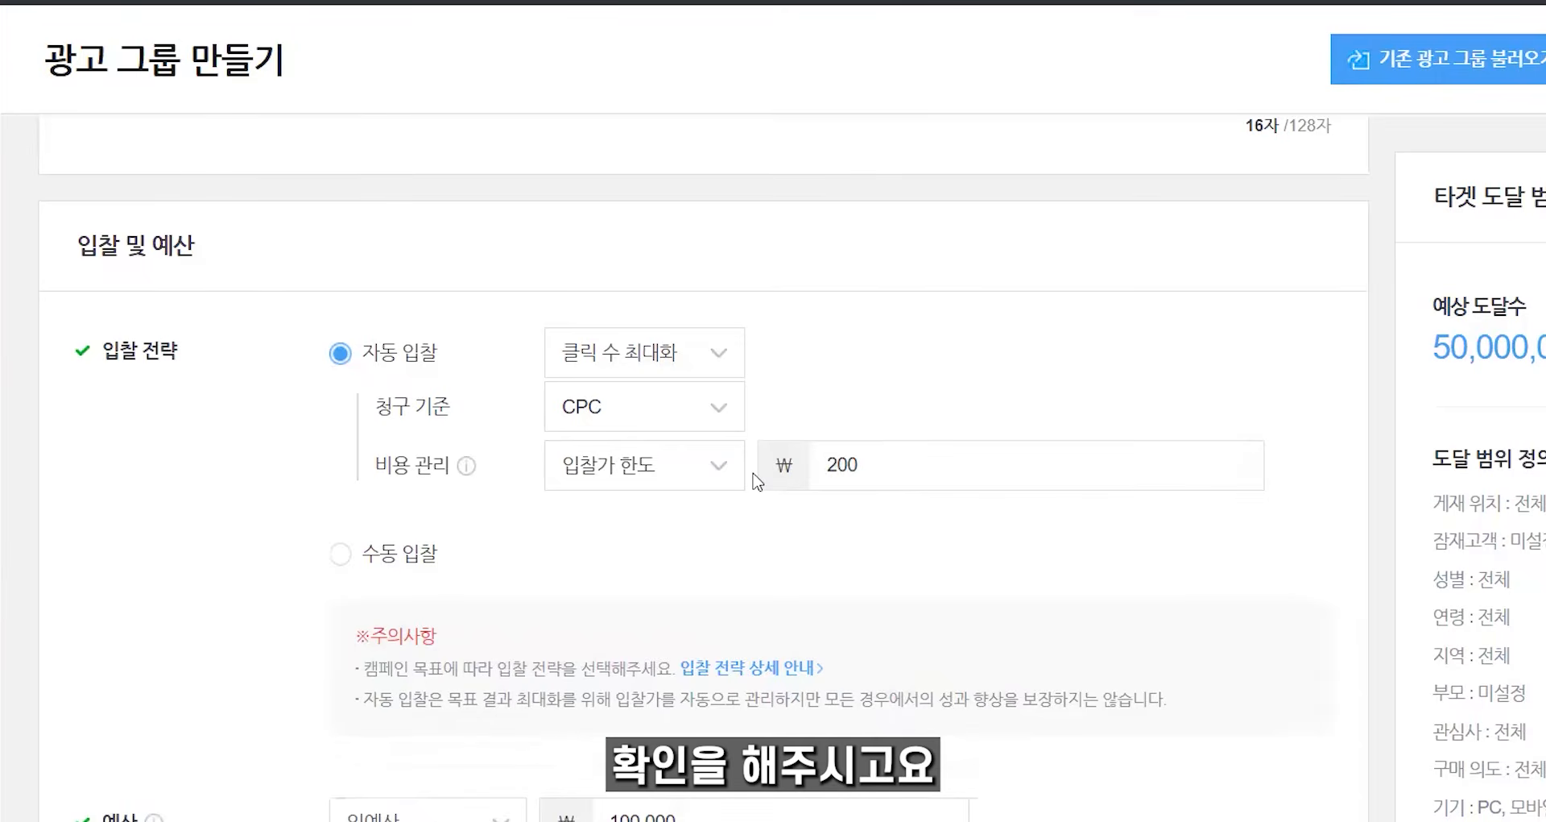
Step: Try the 비용 한도 cost management option and read the detailed cost management guide
{"action": "left_click", "coordinate": [730, 462]}
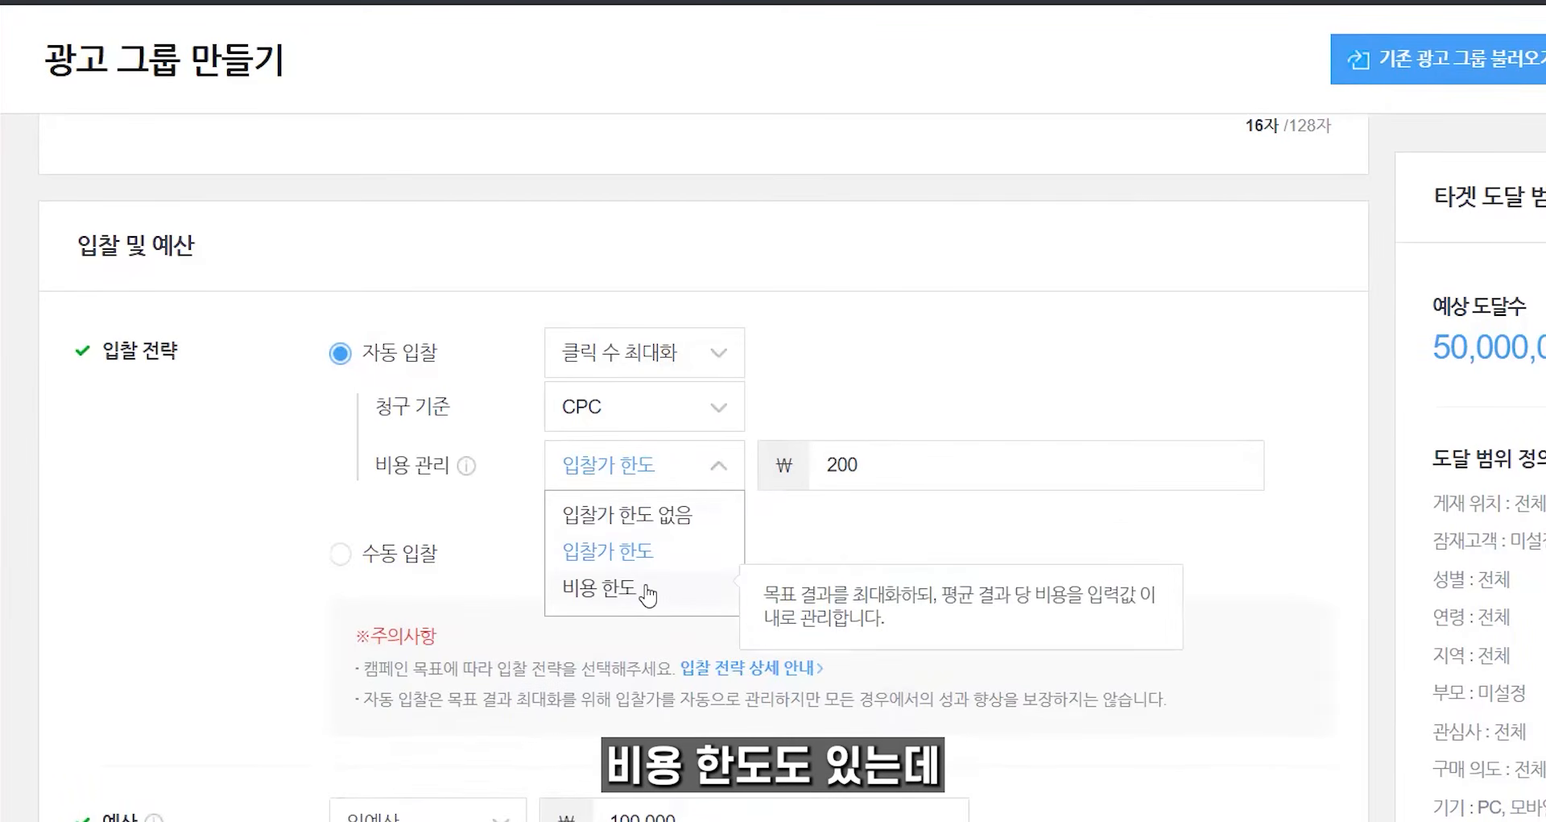
{"action": "left_click", "coordinate": [648, 594]}
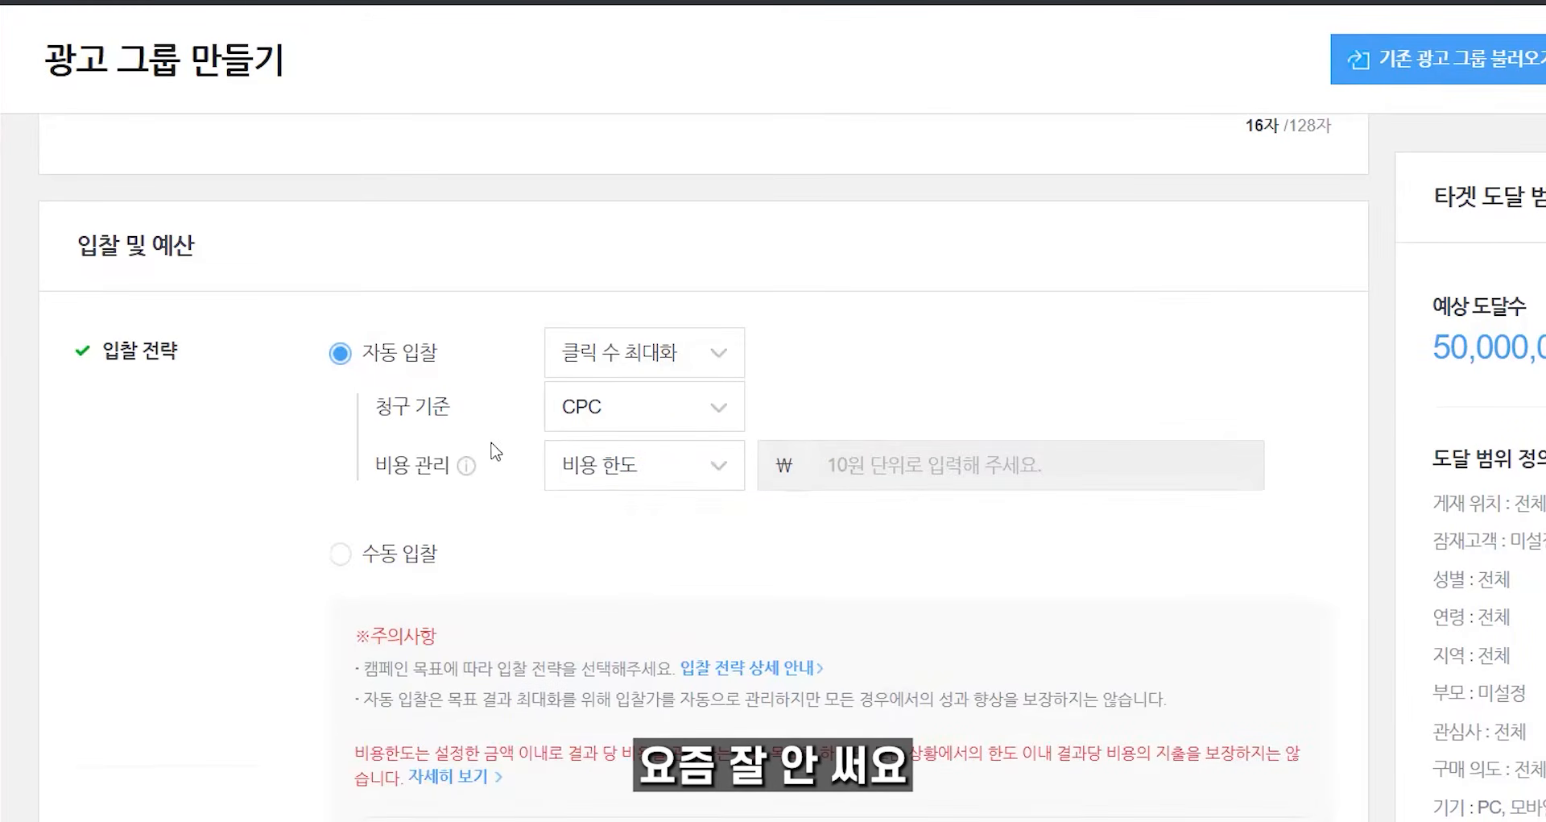
{"action": "mouse_move", "coordinate": [476, 475]}
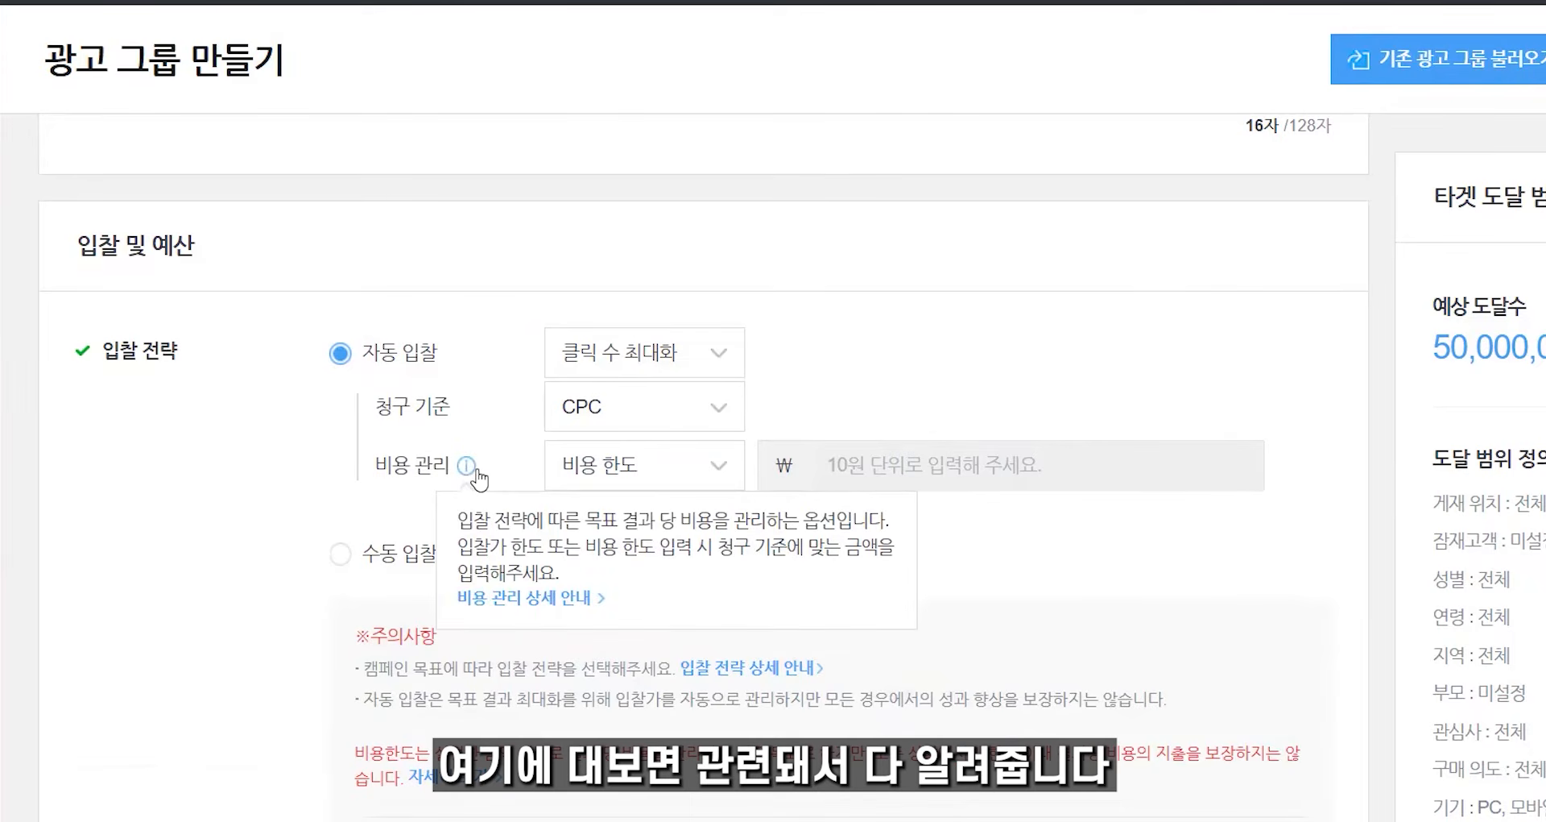
{"action": "left_click", "coordinate": [466, 470]}
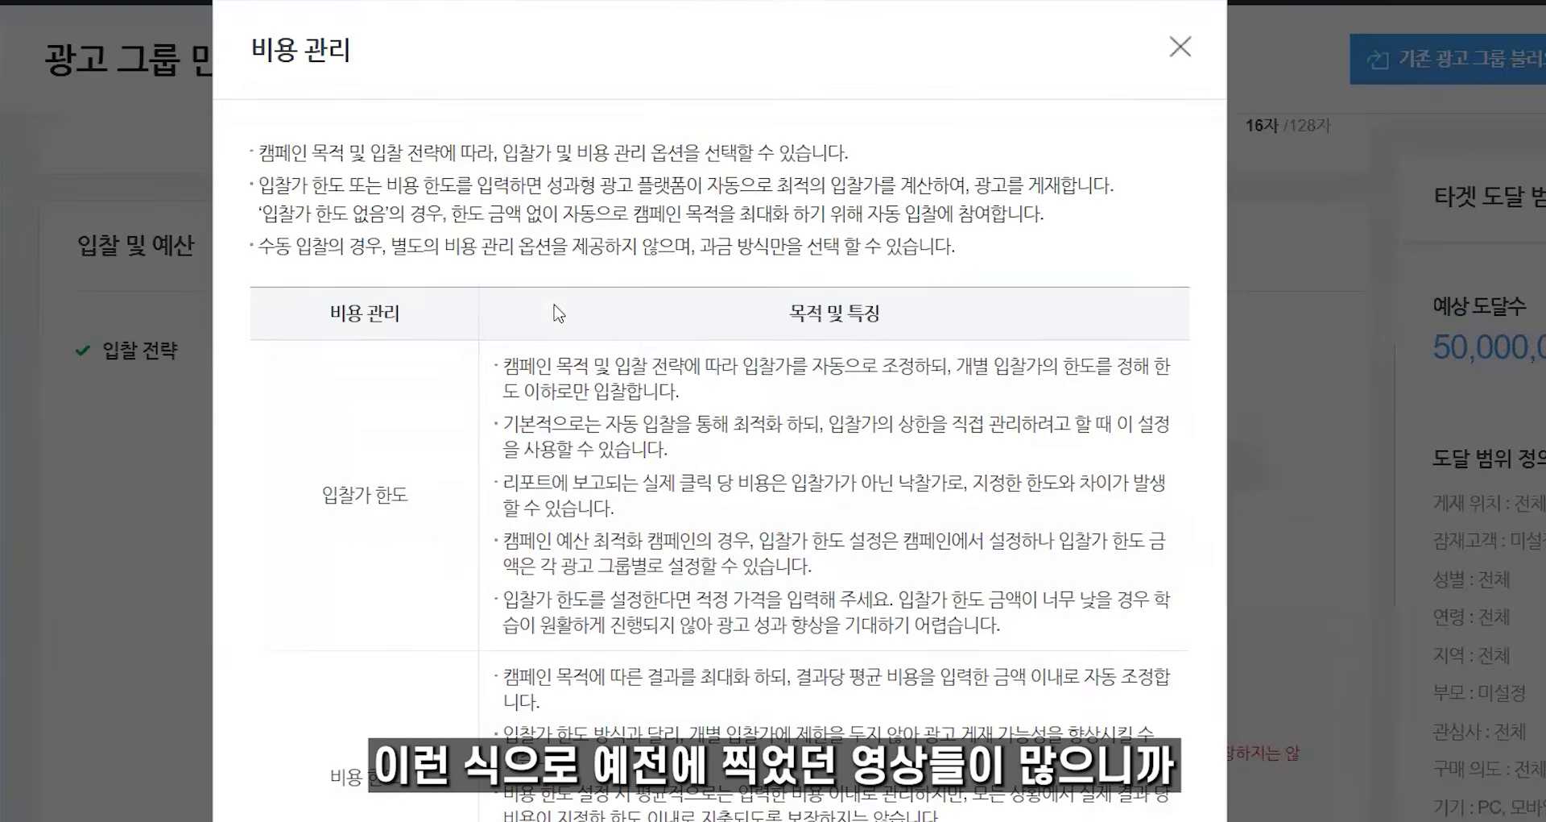
{"action": "scroll", "coordinate": [608, 378], "scroll_direction": "down", "scroll_amount": 4}
{"action": "scroll", "coordinate": [1075, 484], "scroll_direction": "up", "scroll_amount": 4}
{"action": "left_click", "coordinate": [1182, 56]}
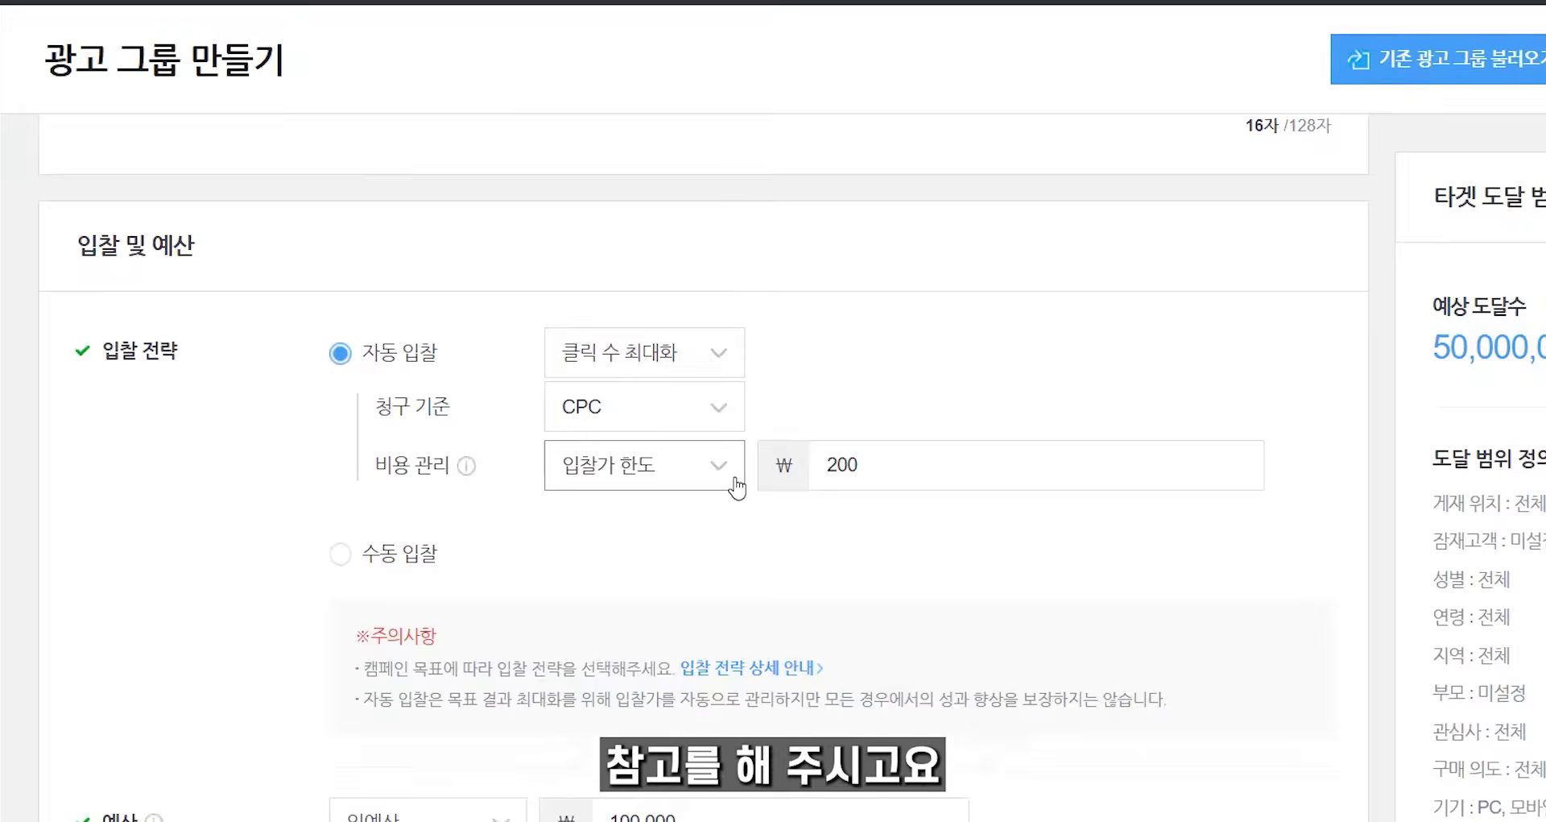
Step: Expand the device and placement targeting and set both 디바이스 and 게재 위치 to 직접선택
{"action": "scroll", "coordinate": [735, 487], "scroll_direction": "down", "scroll_amount": 2}
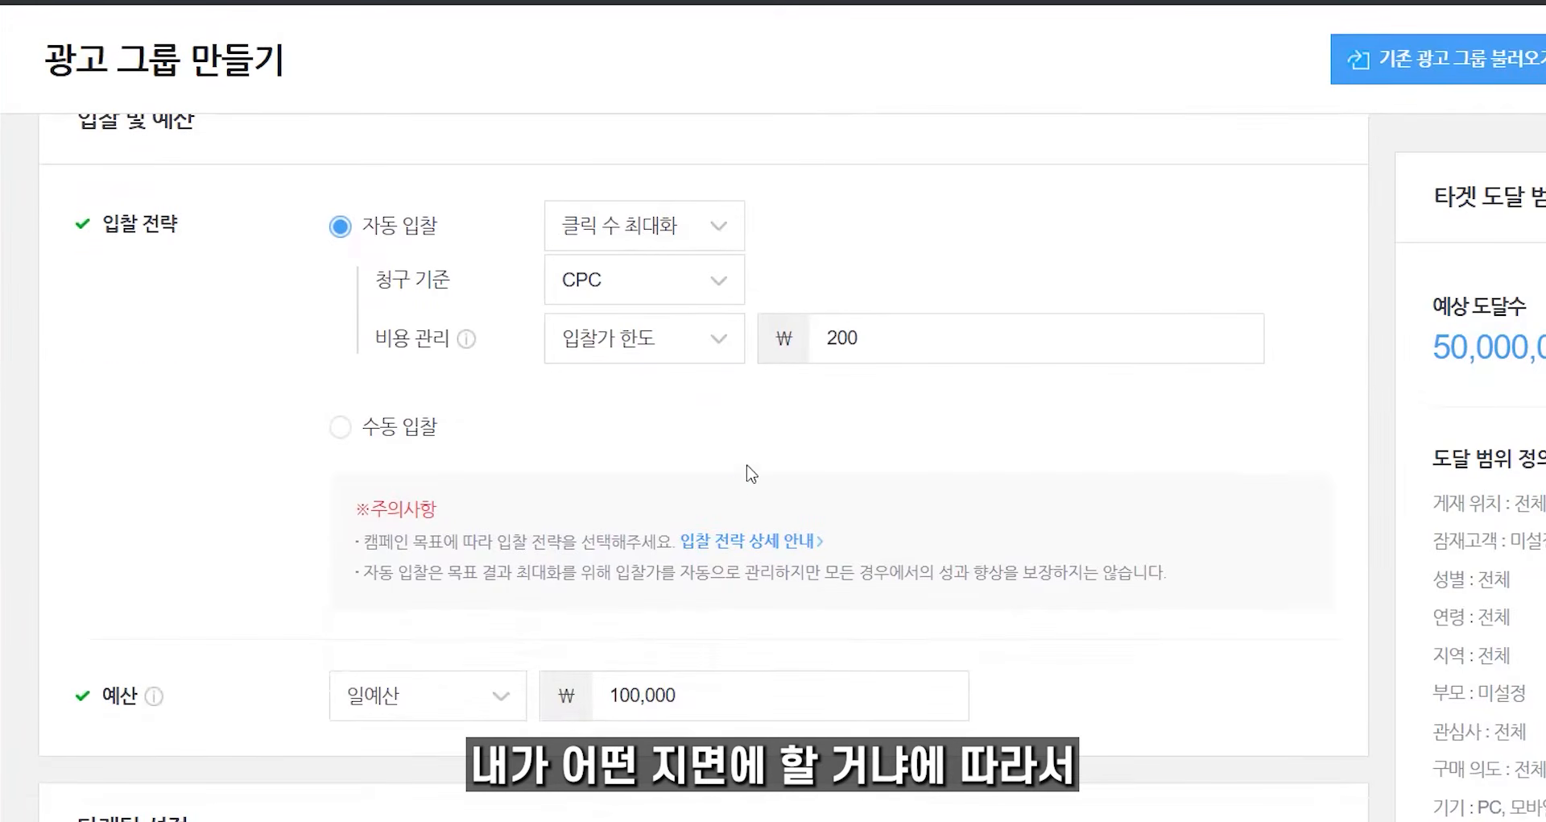
{"action": "scroll", "coordinate": [874, 441], "scroll_direction": "down", "scroll_amount": 10}
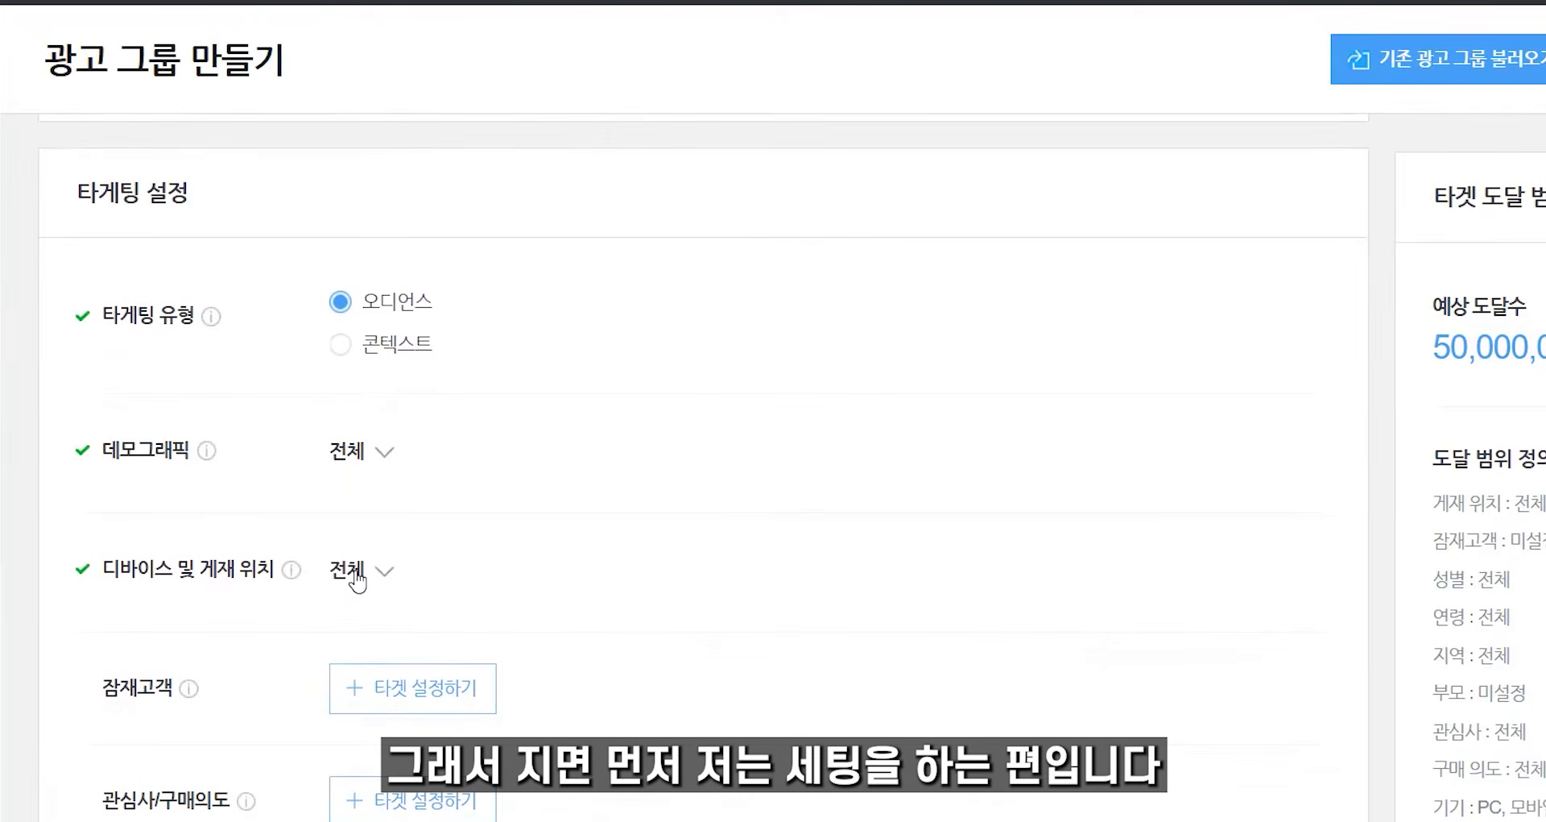
{"action": "left_click", "coordinate": [356, 574]}
{"action": "left_click", "coordinate": [445, 211]}
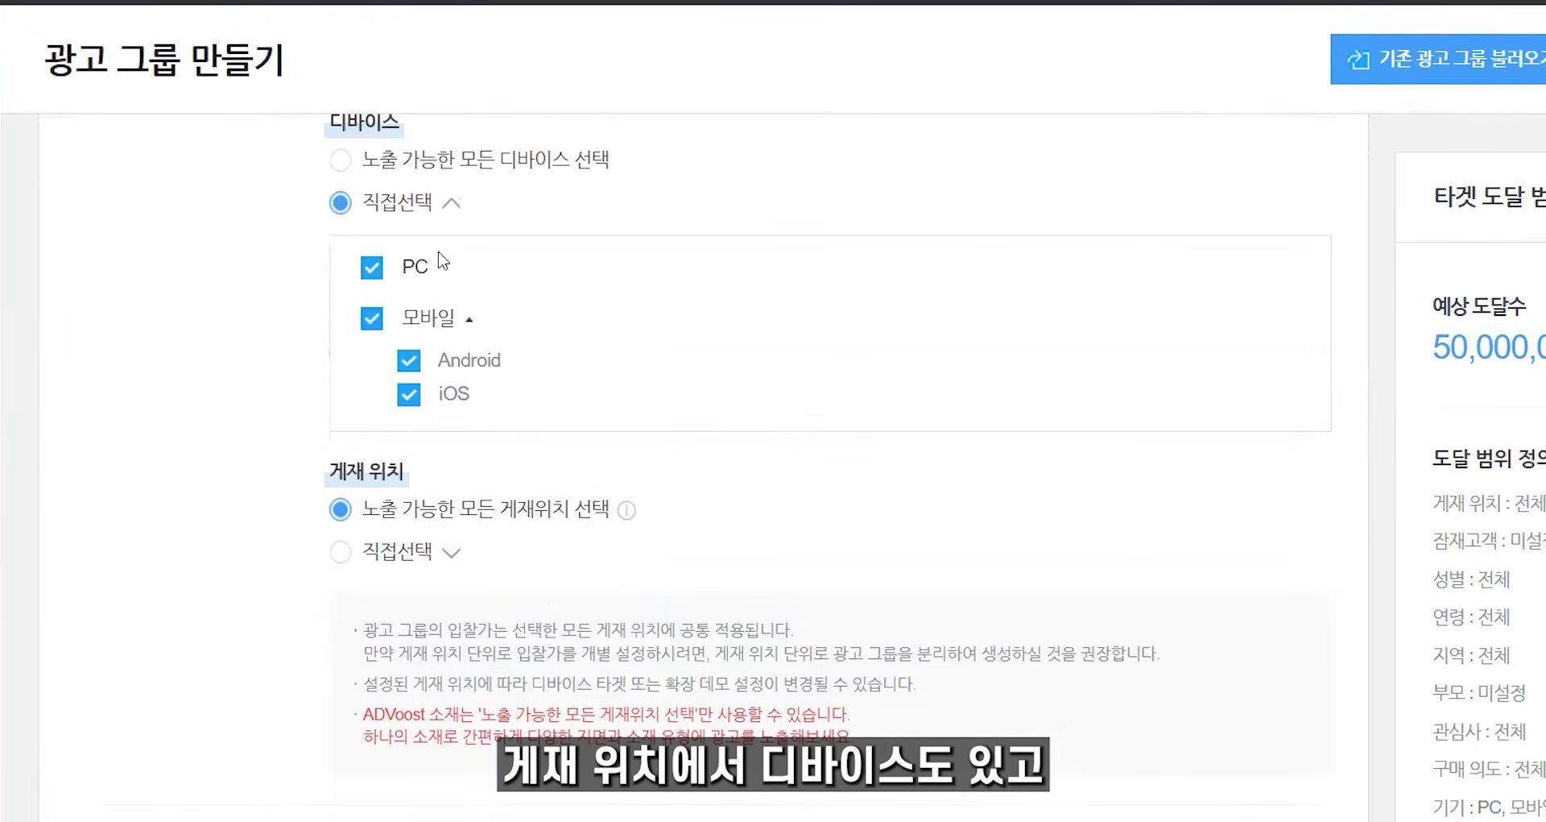
{"action": "left_click", "coordinate": [393, 554]}
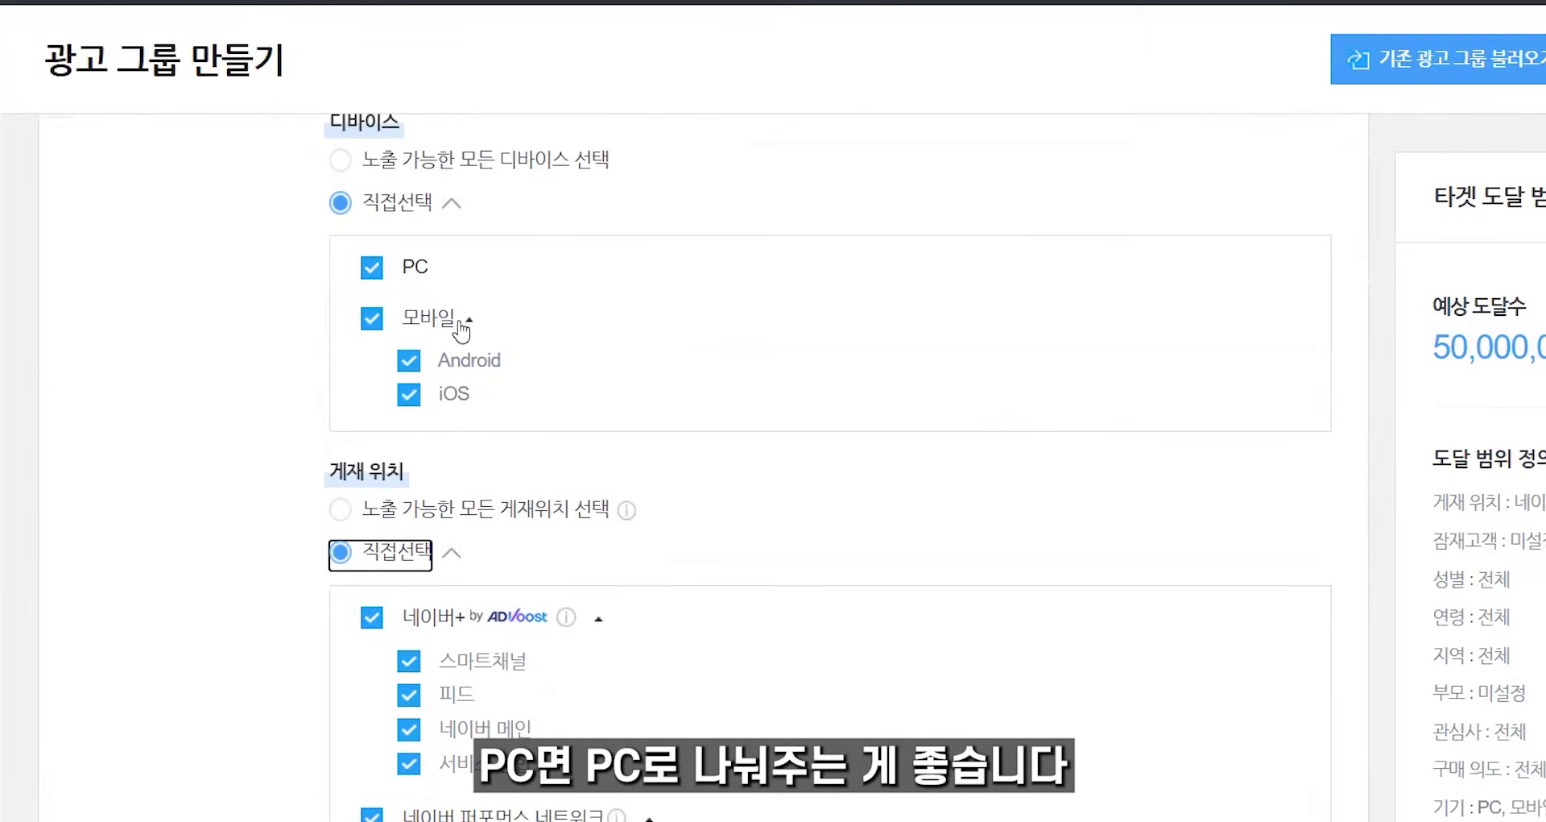
Step: Try limiting the target devices to PC only and review the placements offered for PC
{"action": "left_click", "coordinate": [403, 316]}
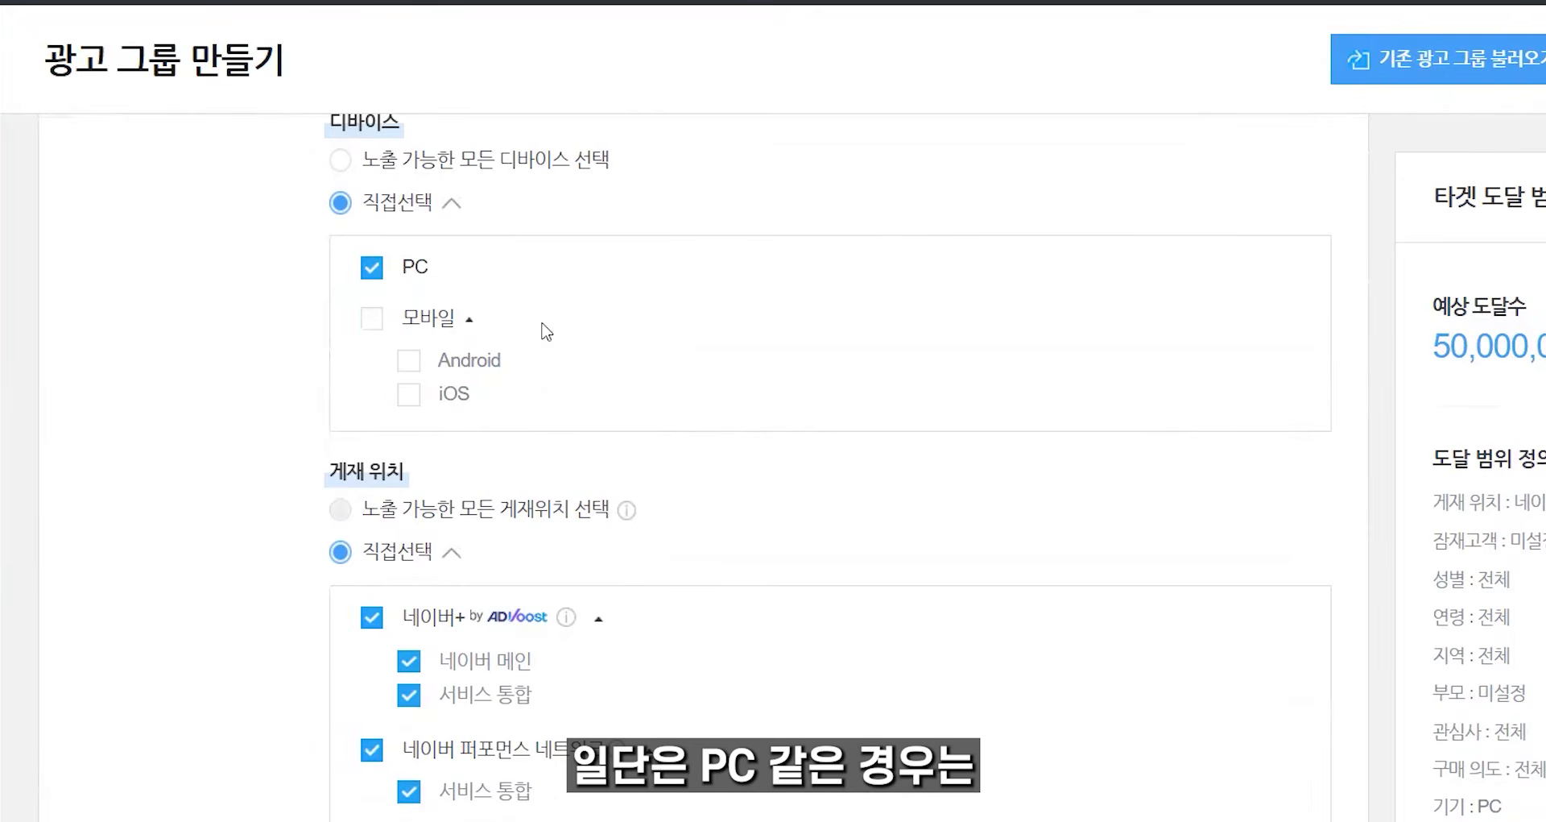
{"action": "scroll", "coordinate": [615, 349], "scroll_direction": "down", "scroll_amount": 3}
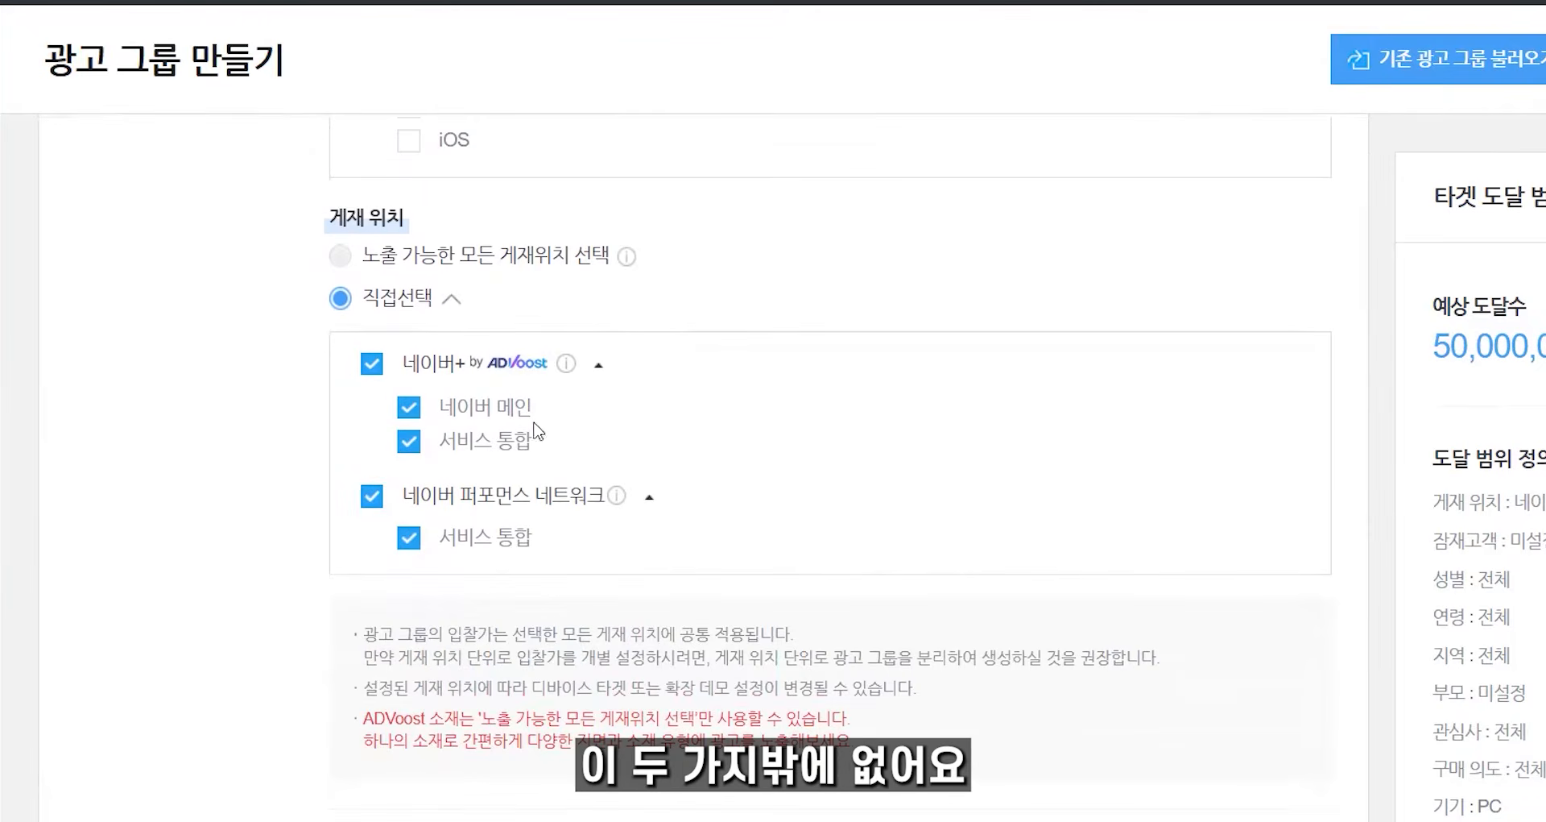
{"action": "scroll", "coordinate": [517, 352], "scroll_direction": "up", "scroll_amount": 5}
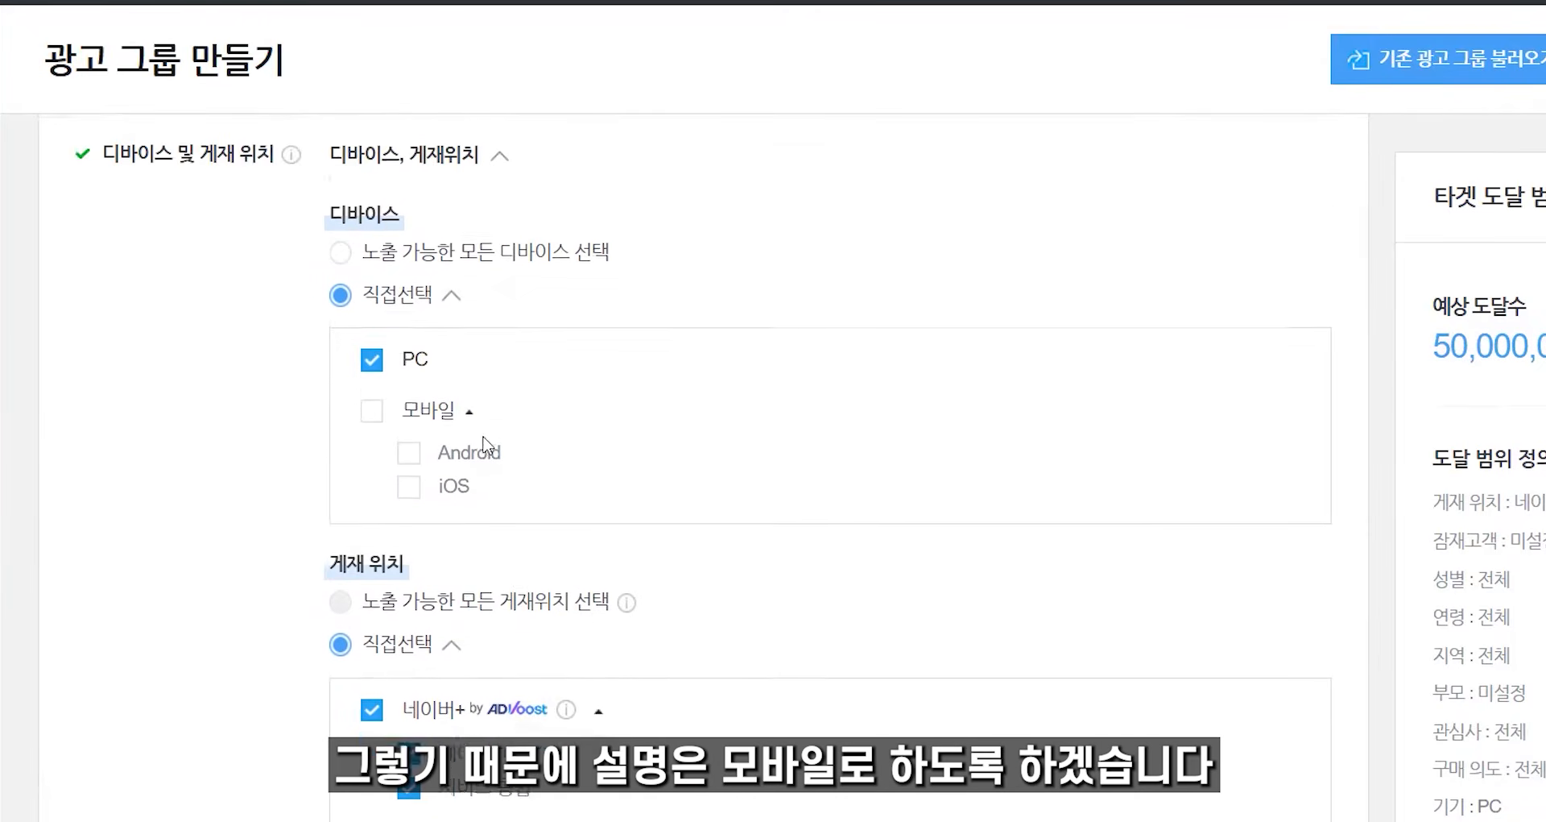
Step: Target only mobile devices, with Android and iOS included and PC excluded
{"action": "left_click", "coordinate": [372, 443]}
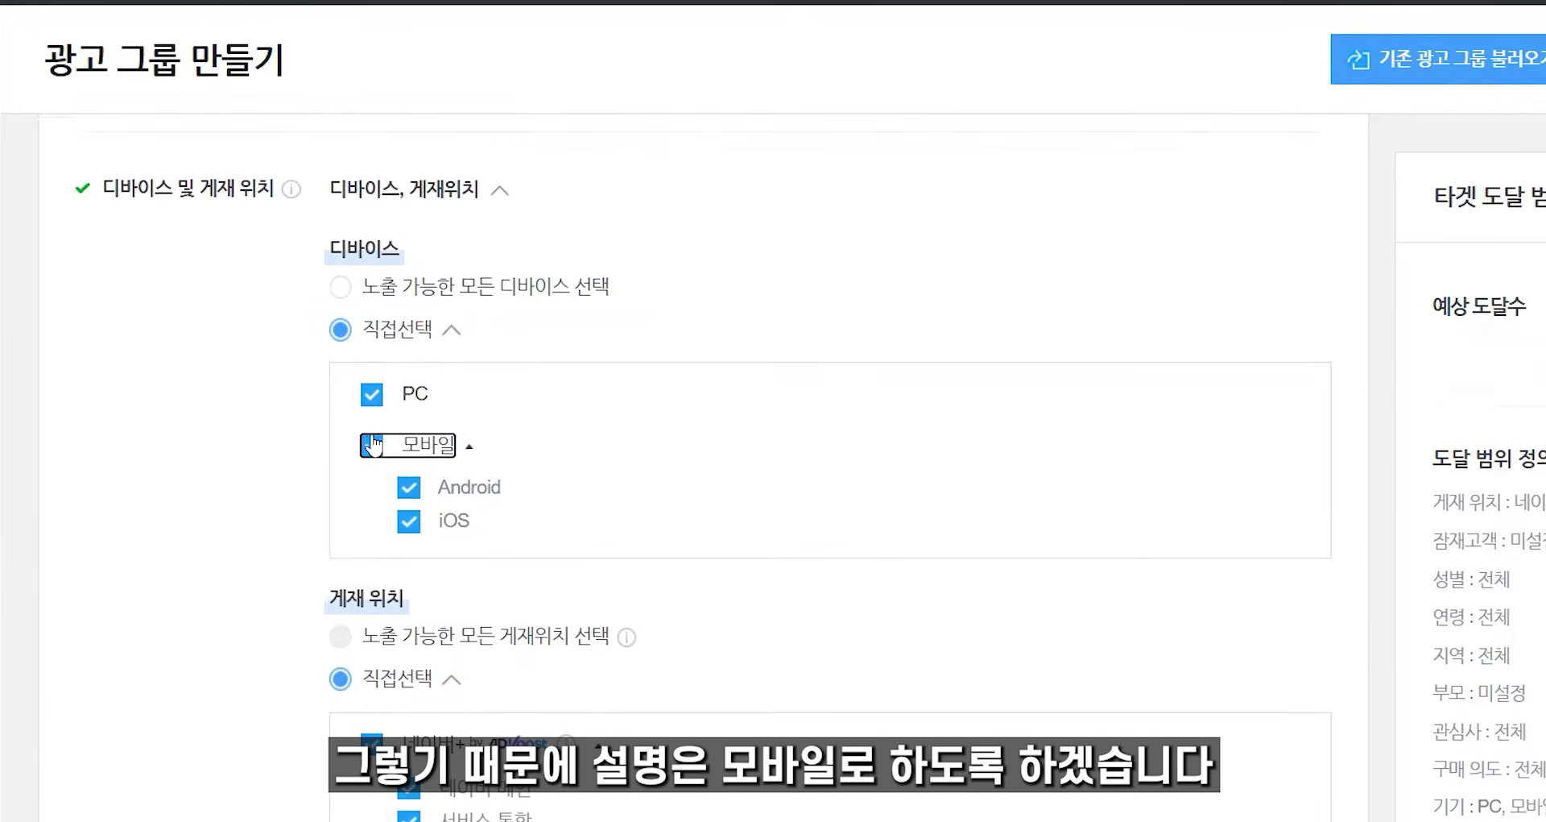
{"action": "left_click", "coordinate": [371, 394]}
Step: Limit the ad placements to 피드 under 네이버+, with everything under 네이버 퍼포먼스 네트워크 excluded
{"action": "scroll", "coordinate": [384, 407], "scroll_direction": "down", "scroll_amount": 6}
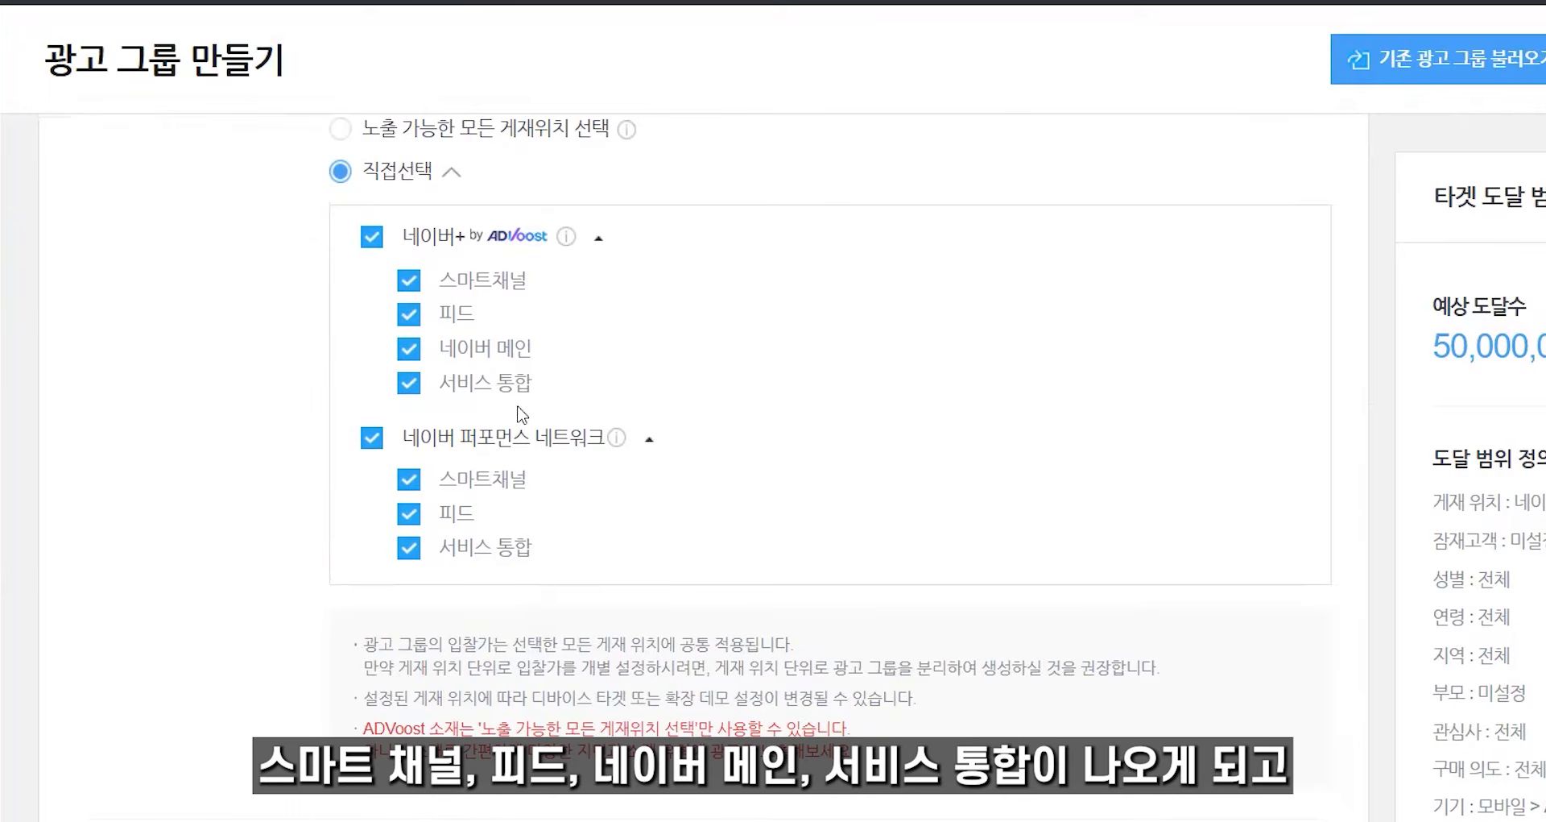
{"action": "mouse_move", "coordinate": [566, 239]}
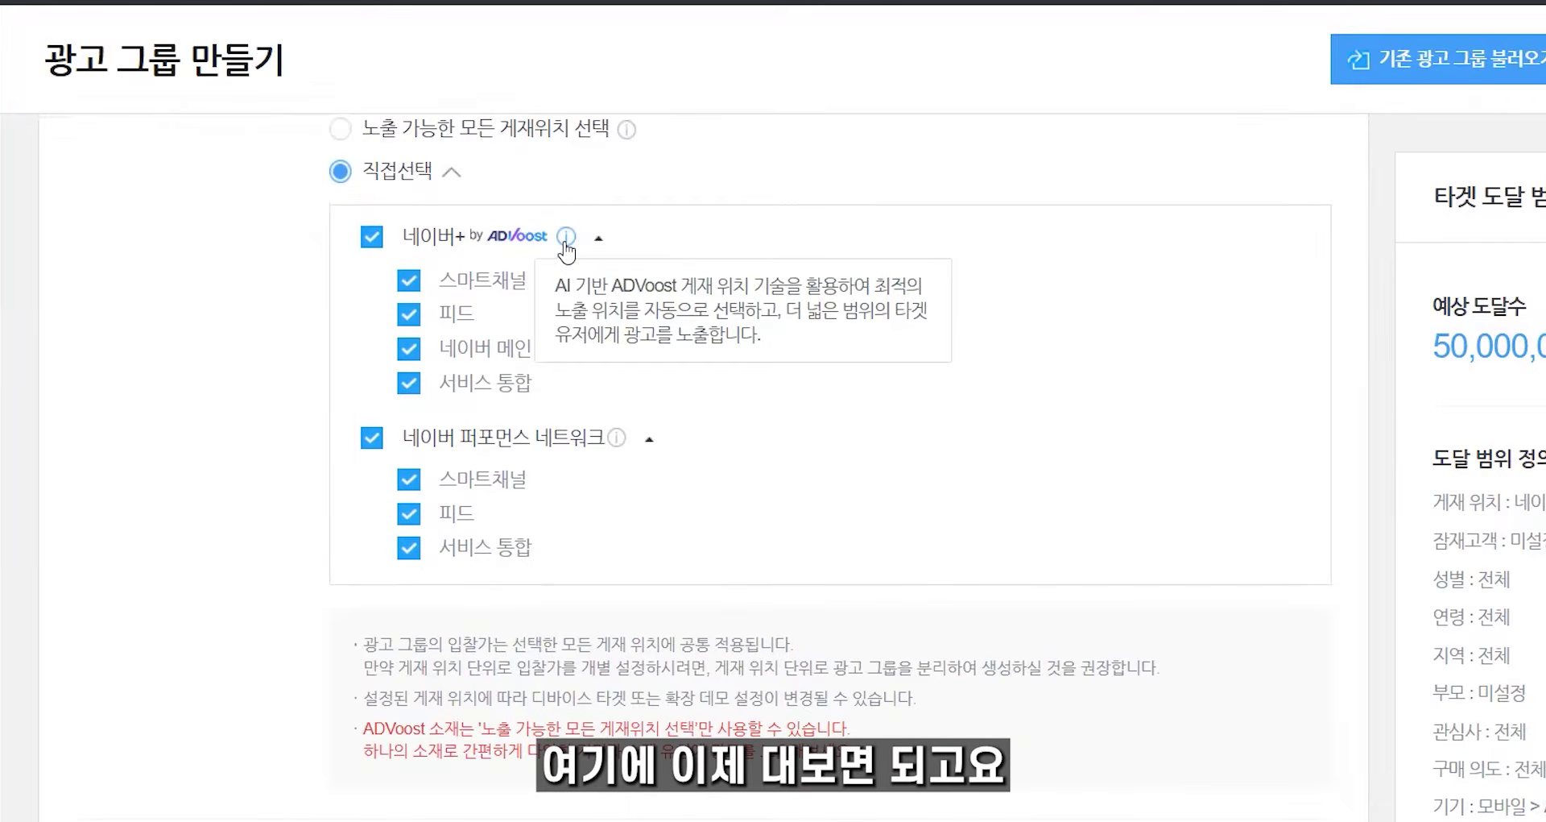
{"action": "mouse_move", "coordinate": [629, 448]}
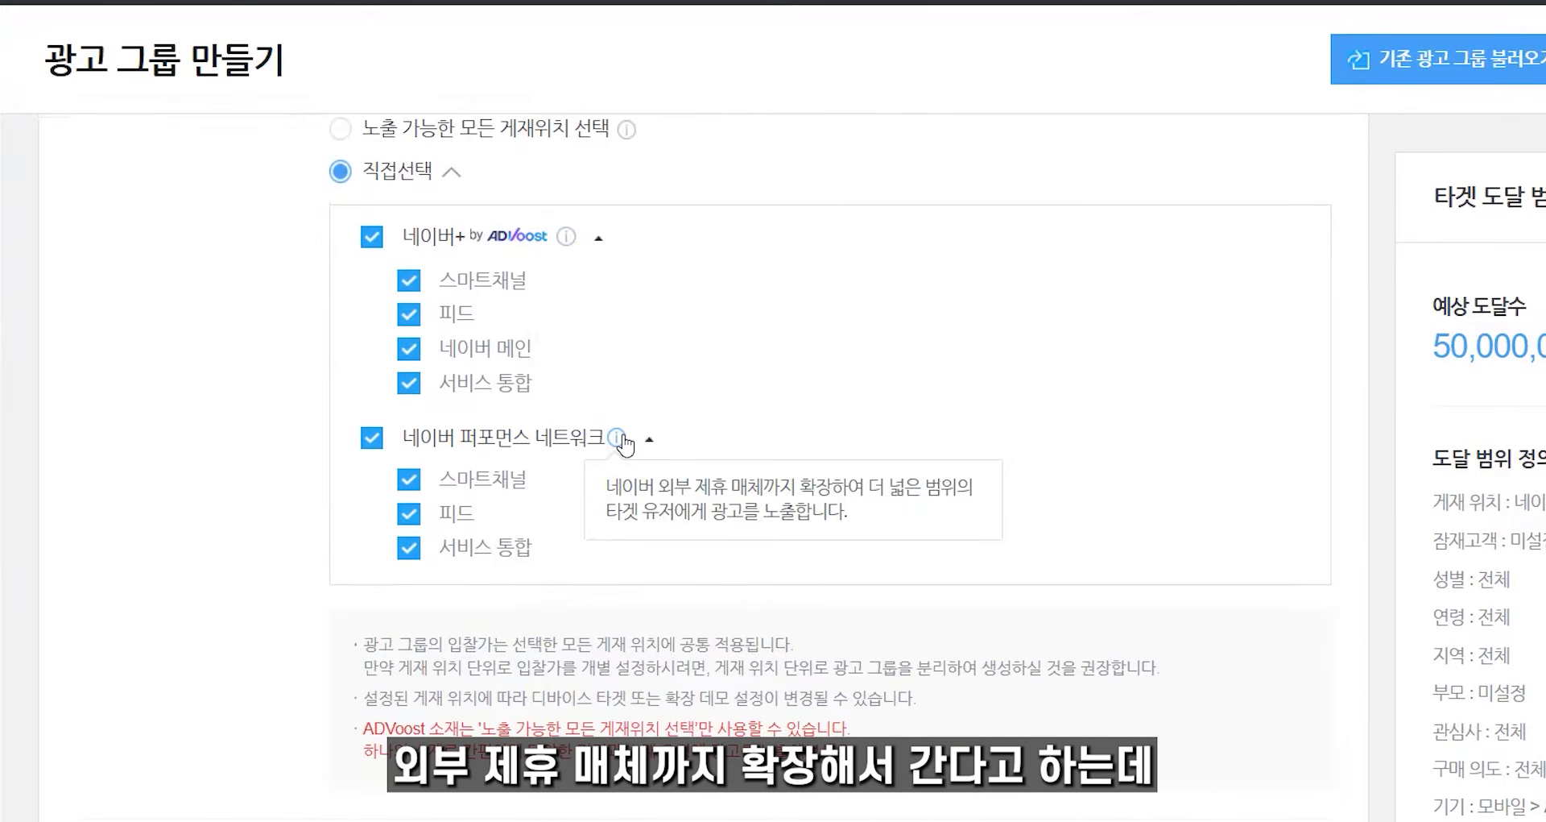
{"action": "left_click", "coordinate": [372, 440]}
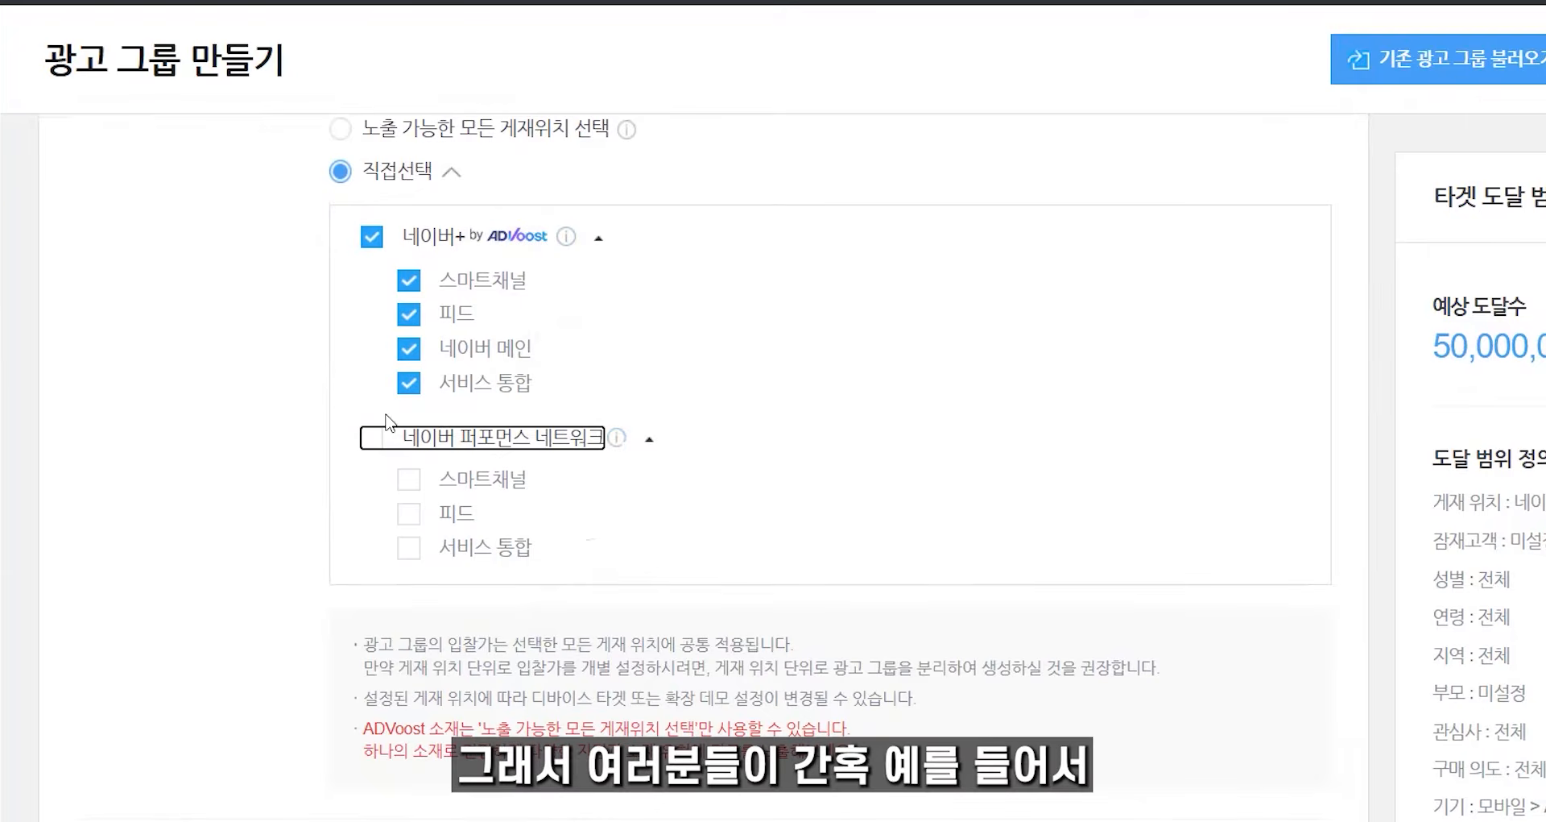
{"action": "left_click", "coordinate": [441, 242]}
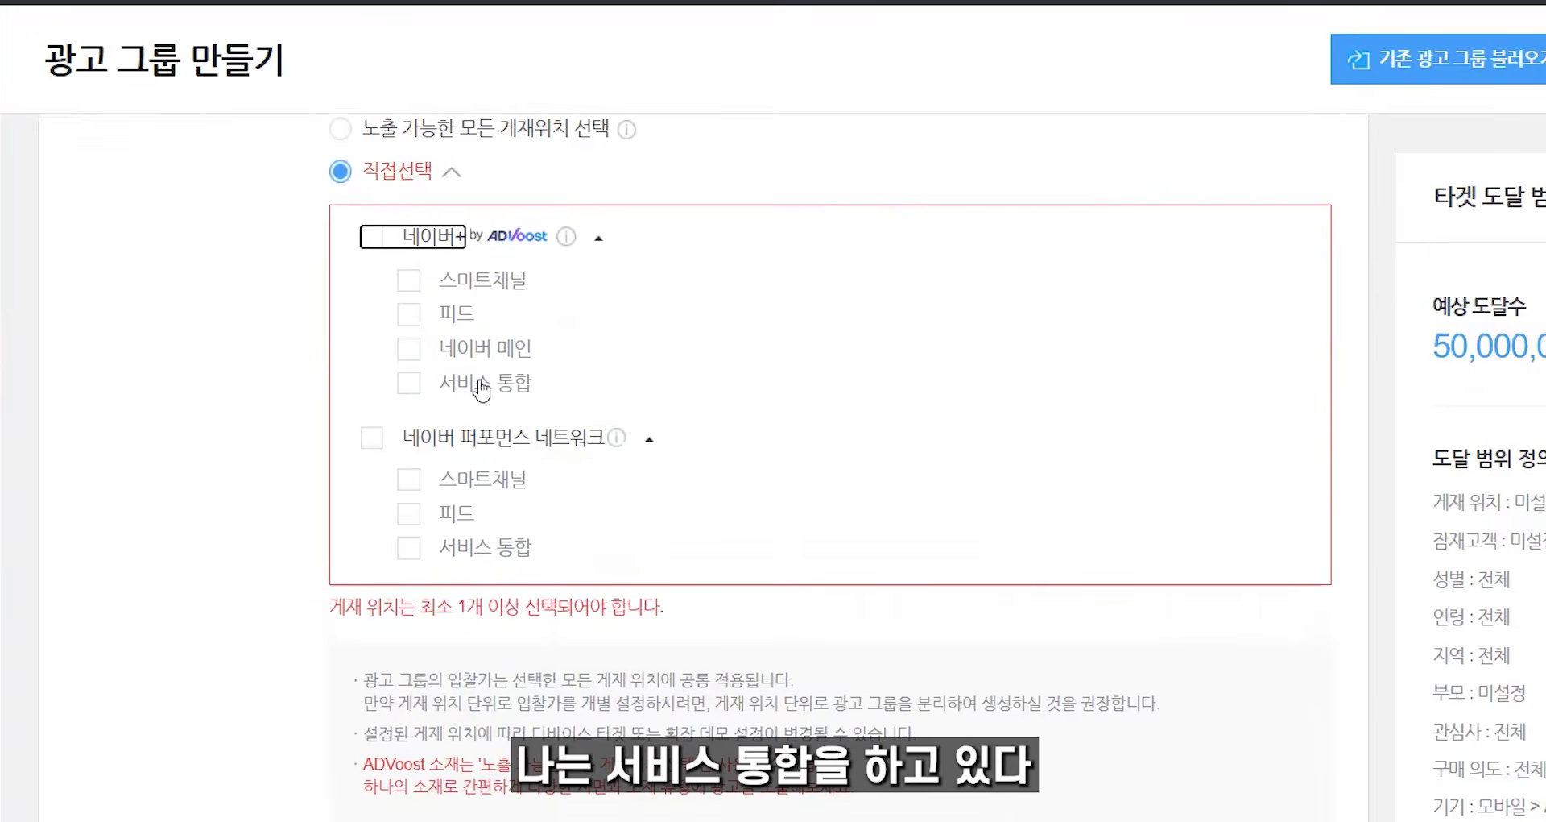
{"action": "left_click", "coordinate": [457, 320]}
{"action": "scroll", "coordinate": [457, 319], "scroll_direction": "down", "scroll_amount": 1}
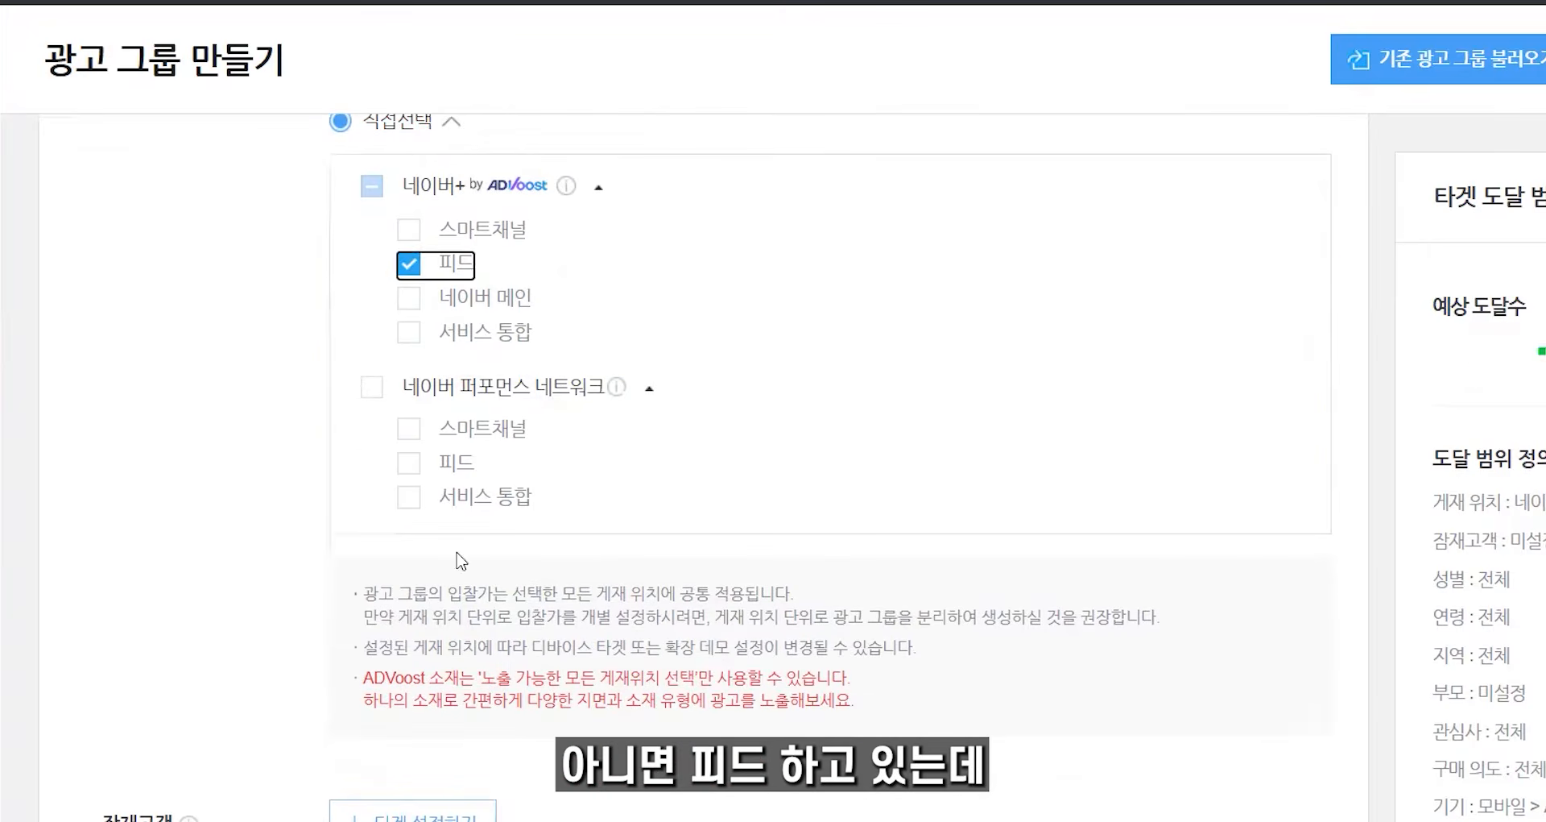
{"action": "left_click", "coordinate": [455, 463]}
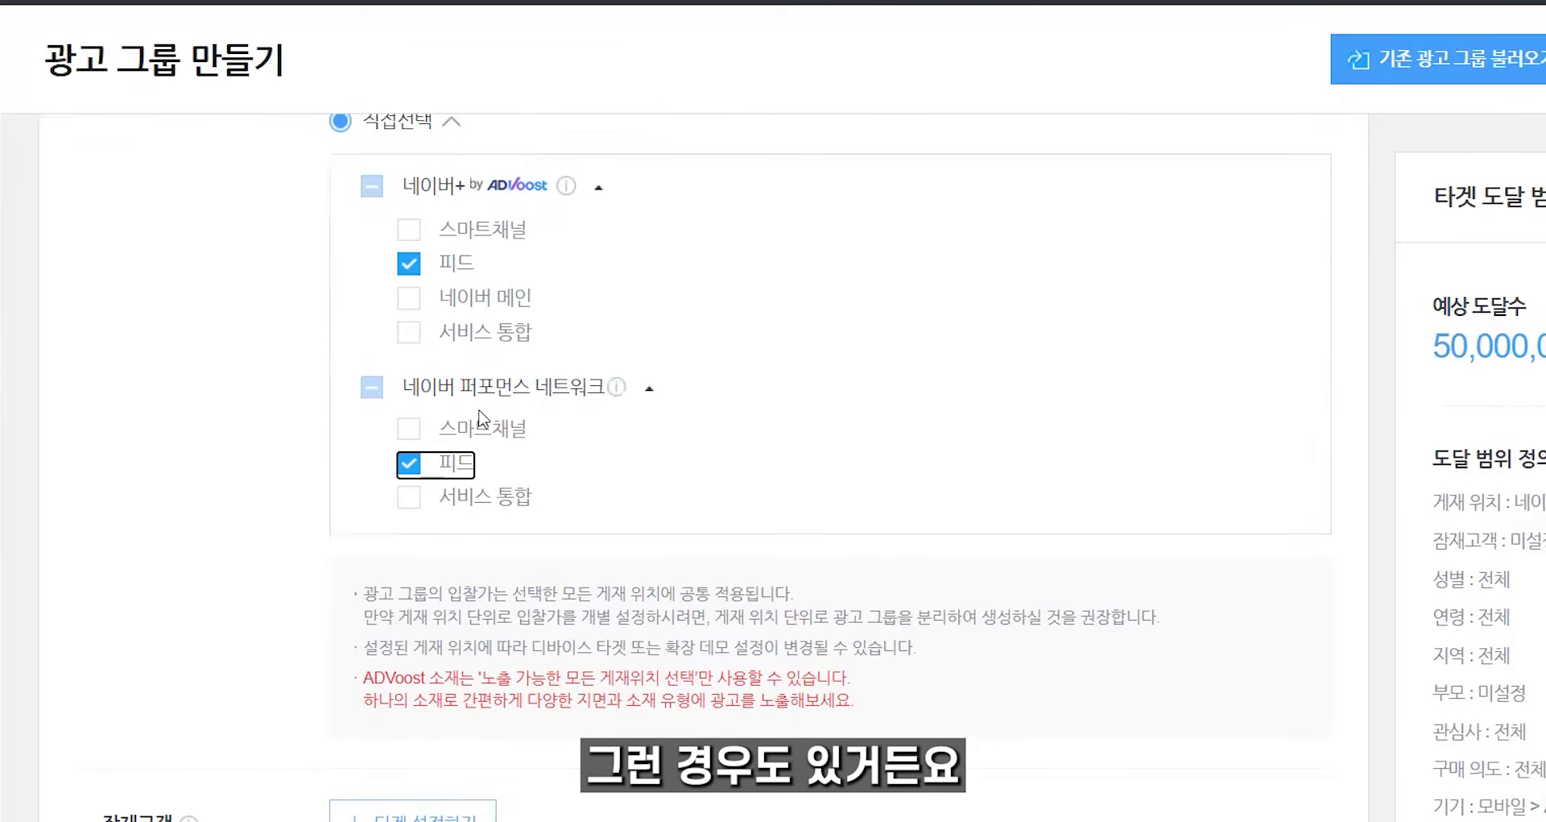
{"action": "left_click", "coordinate": [444, 469]}
Step: Expand the demographic targeting (데모그래픽) and switch the age setting to 직접선택
{"action": "scroll", "coordinate": [500, 439], "scroll_direction": "up", "scroll_amount": 2}
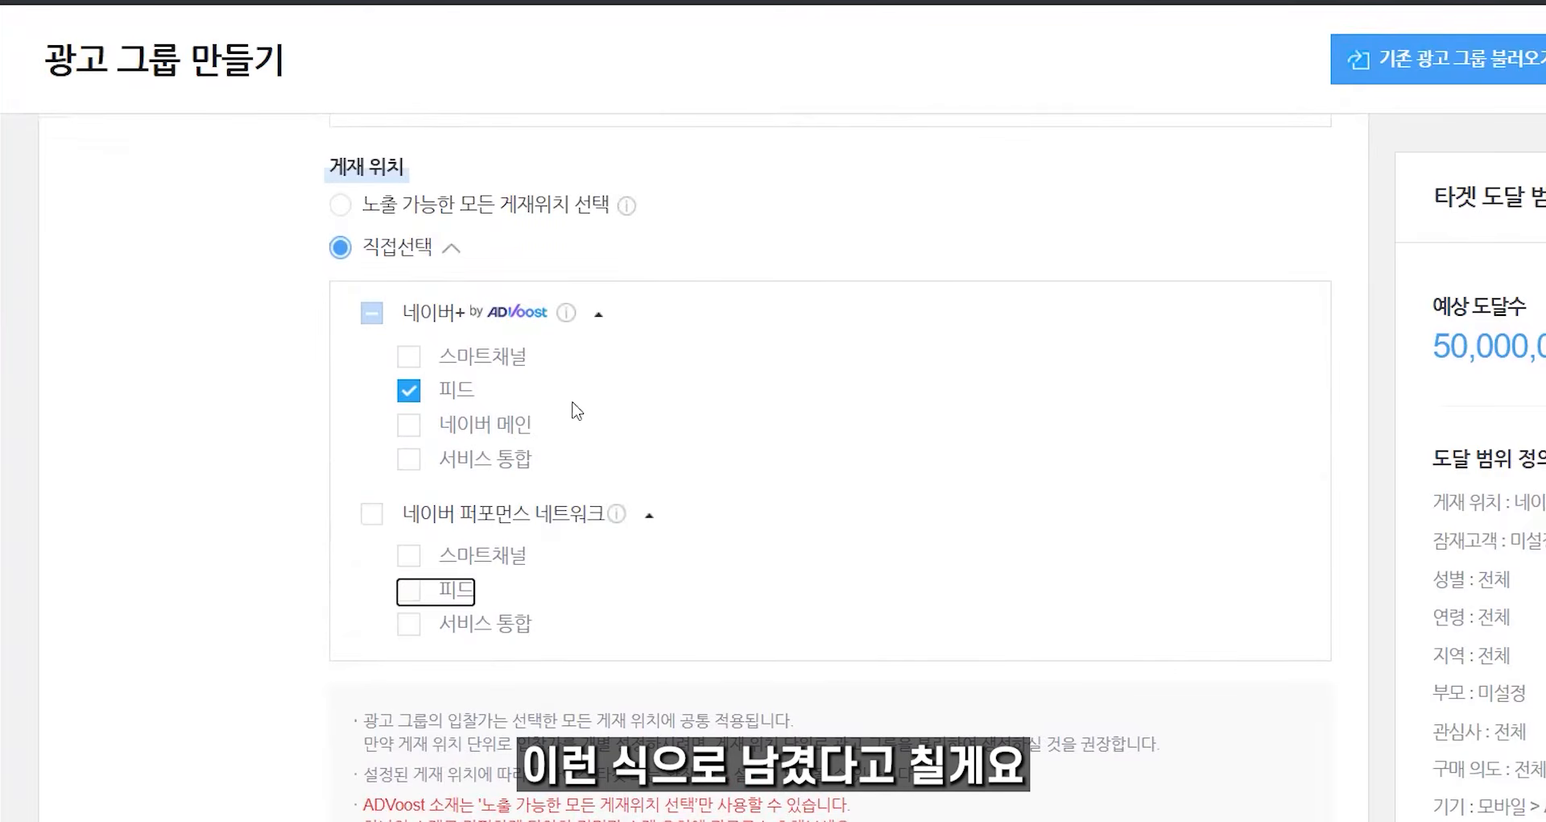
{"action": "scroll", "coordinate": [596, 386], "scroll_direction": "up", "scroll_amount": 3}
{"action": "scroll", "coordinate": [594, 447], "scroll_direction": "up", "scroll_amount": 5}
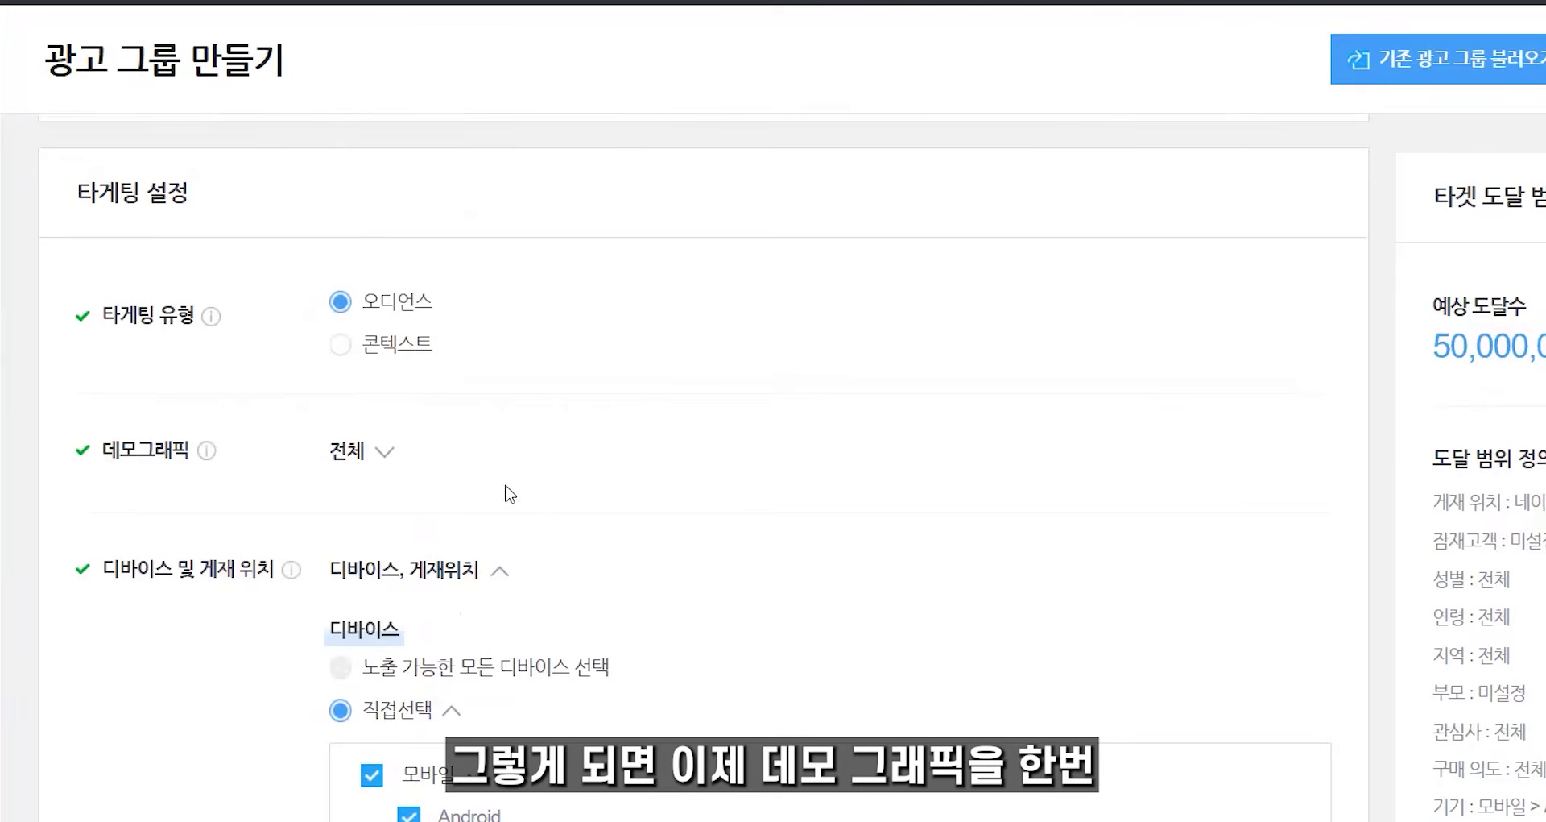
{"action": "left_click", "coordinate": [361, 451]}
{"action": "scroll", "coordinate": [420, 415], "scroll_direction": "down", "scroll_amount": 3}
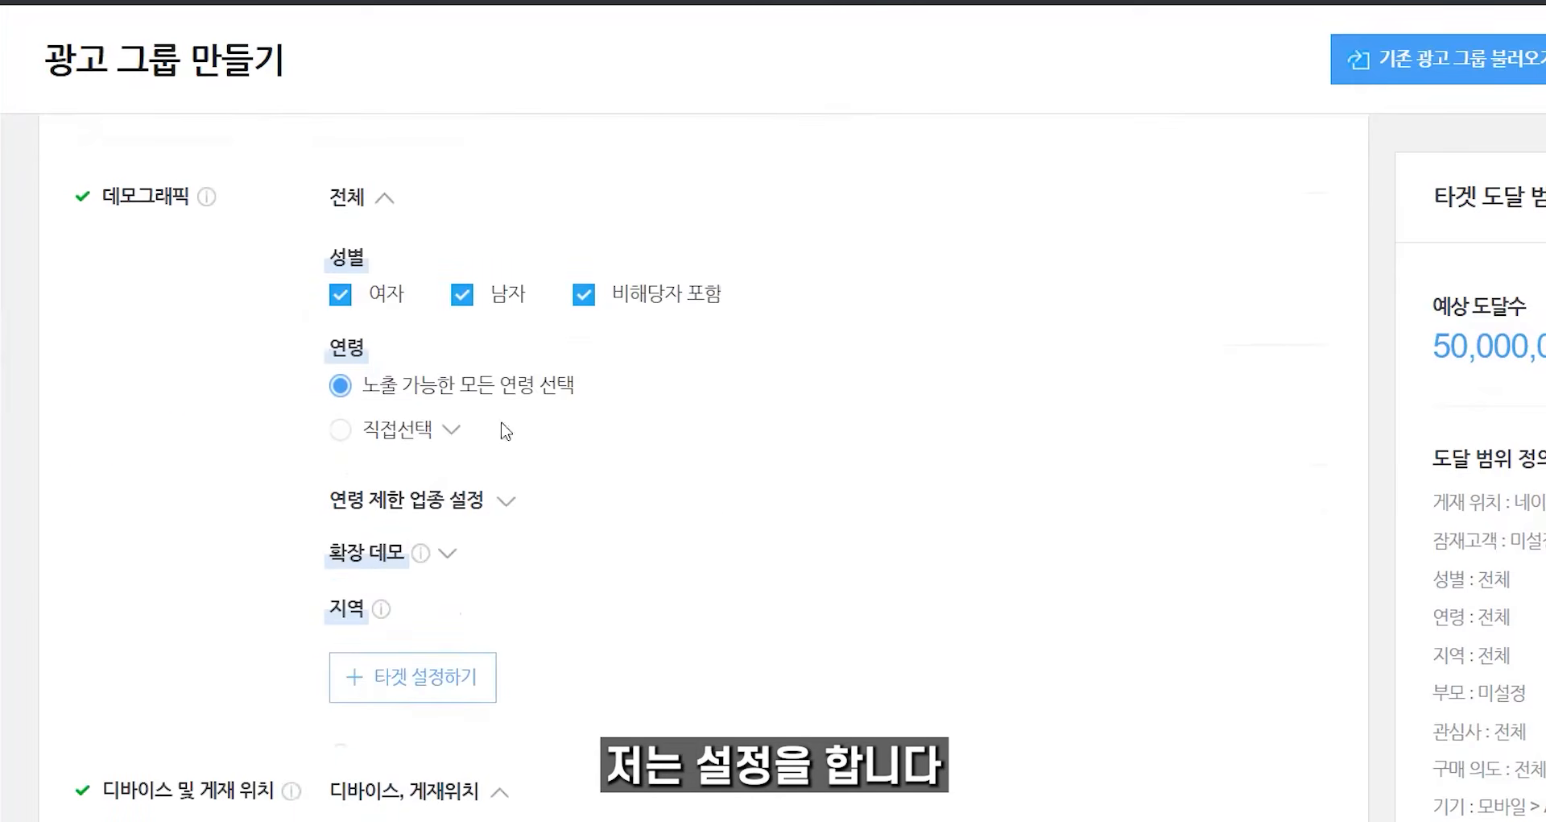
{"action": "left_click", "coordinate": [418, 425]}
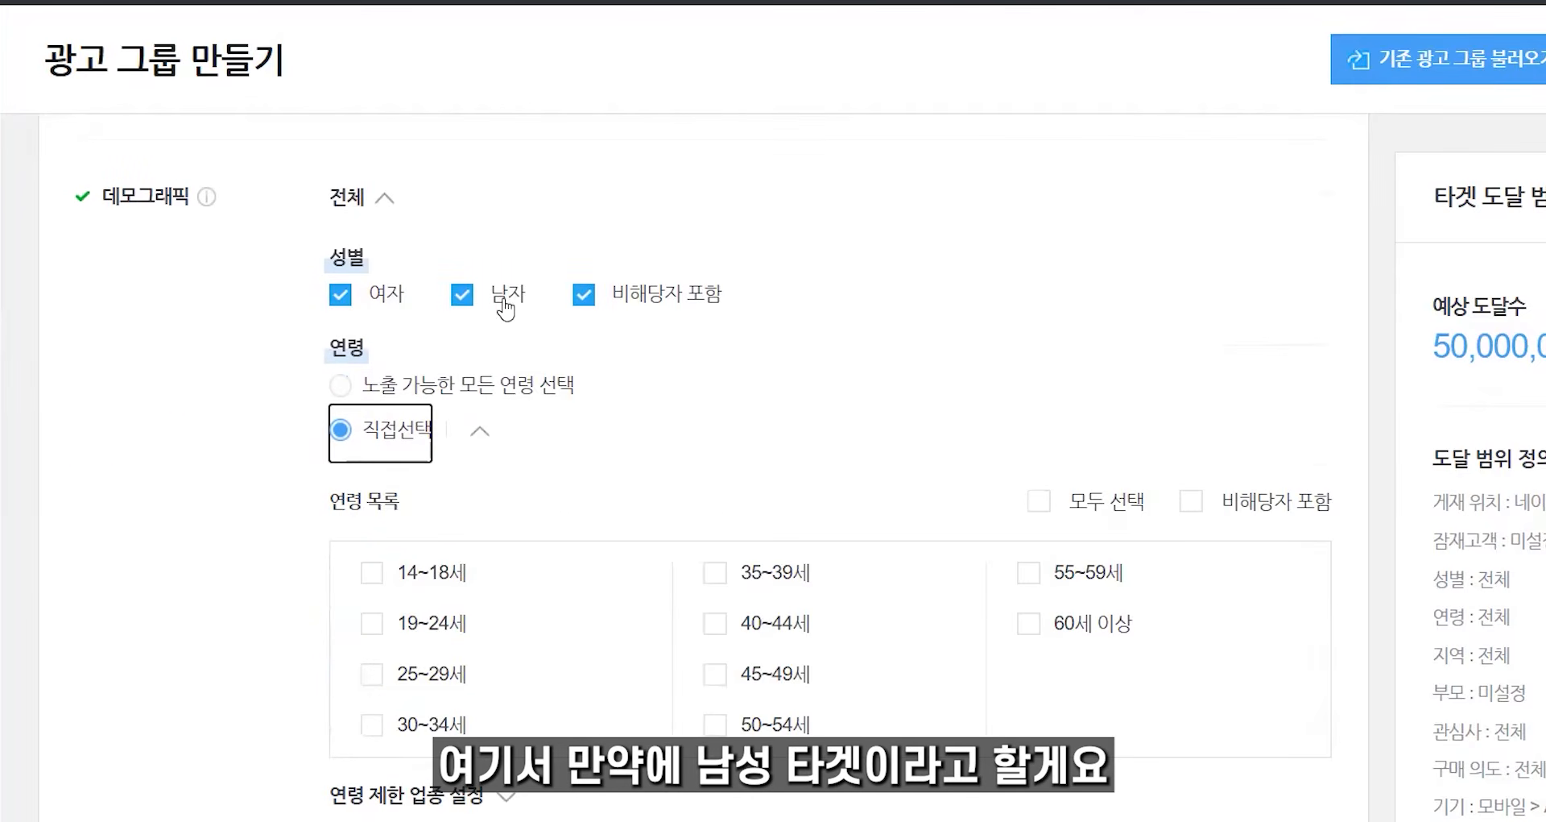
Step: Limit the demographics to 남자, without 여자 and 비해당자 포함, in the age brackets 30~34세, 35~39세, 40~44세, 45~49세 and 50~54세
{"action": "left_click", "coordinate": [380, 304]}
{"action": "left_click", "coordinate": [632, 304]}
{"action": "scroll", "coordinate": [666, 393], "scroll_direction": "down", "scroll_amount": 3}
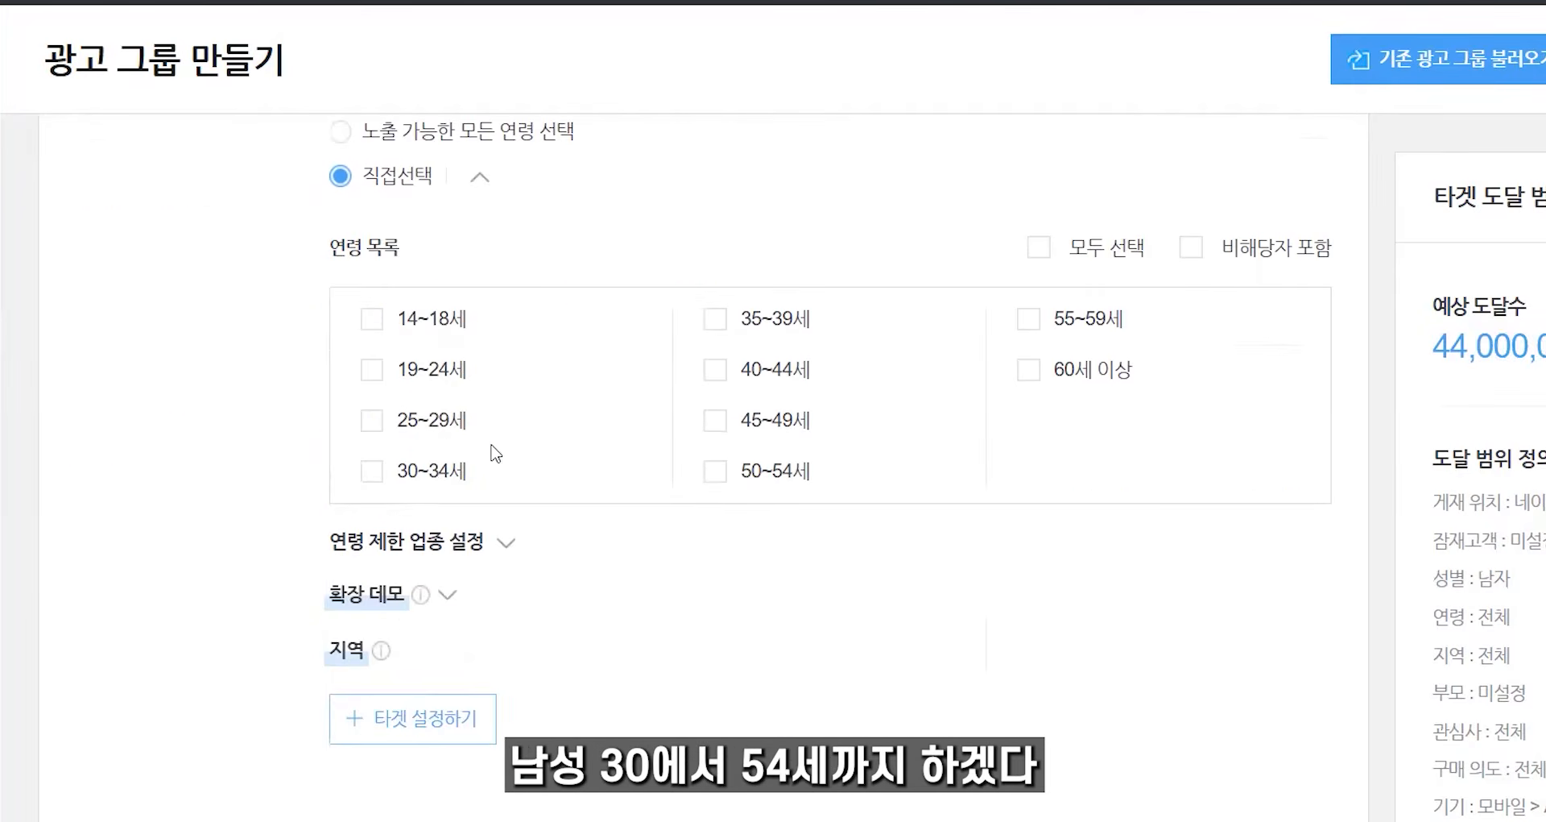
{"action": "left_click", "coordinate": [432, 471]}
{"action": "left_click", "coordinate": [741, 322]}
{"action": "left_click", "coordinate": [761, 369]}
{"action": "left_click", "coordinate": [737, 419]}
{"action": "left_click", "coordinate": [717, 470]}
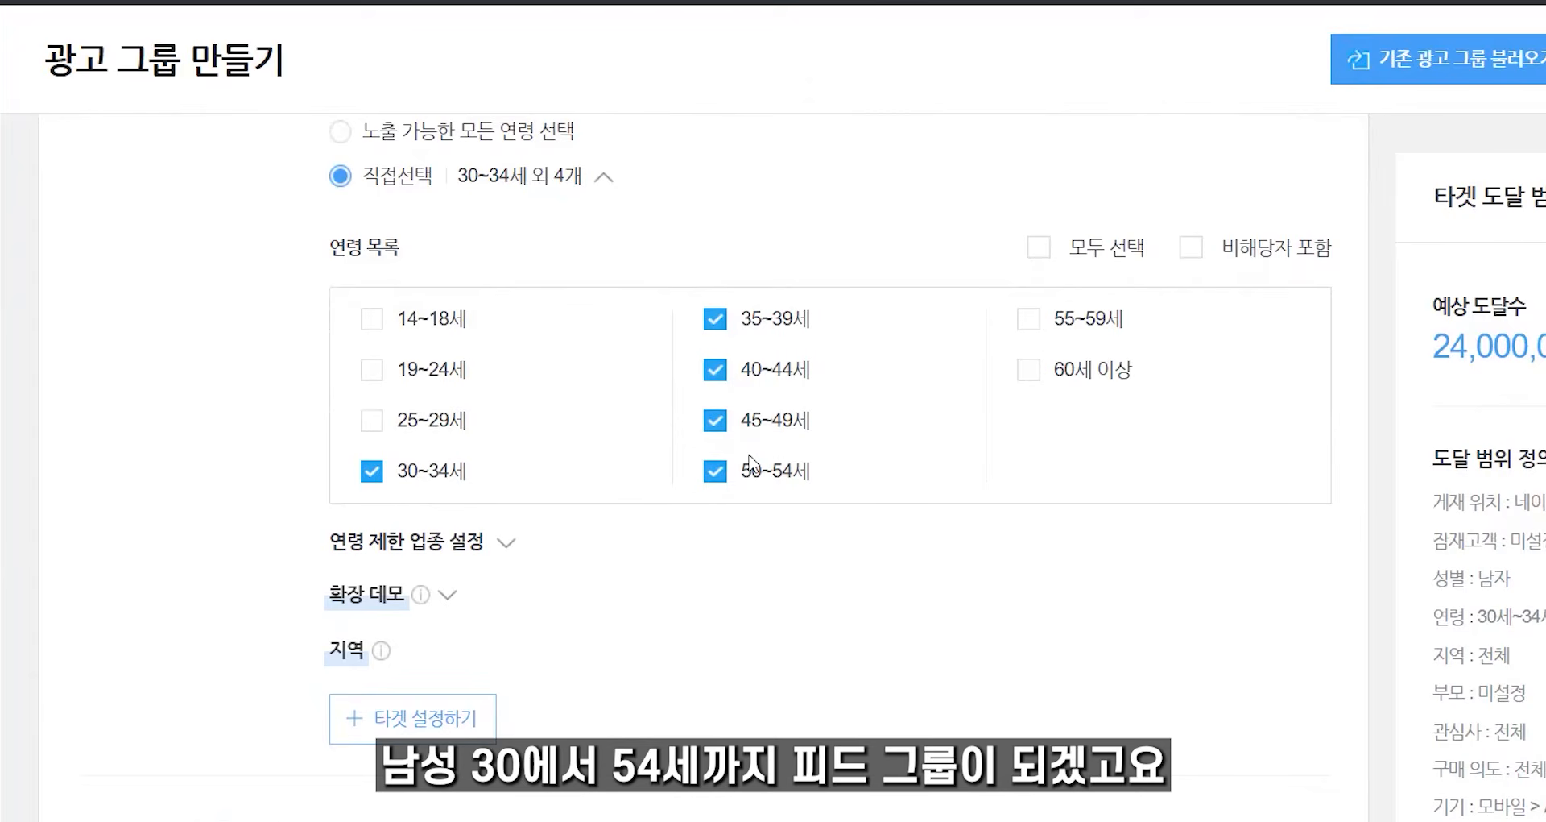
Step: Open the target settings for 관심사/구매의도 and expand the 구매 의도 category list
{"action": "scroll", "coordinate": [741, 435], "scroll_direction": "down", "scroll_amount": 10}
{"action": "scroll", "coordinate": [704, 467], "scroll_direction": "down", "scroll_amount": 8}
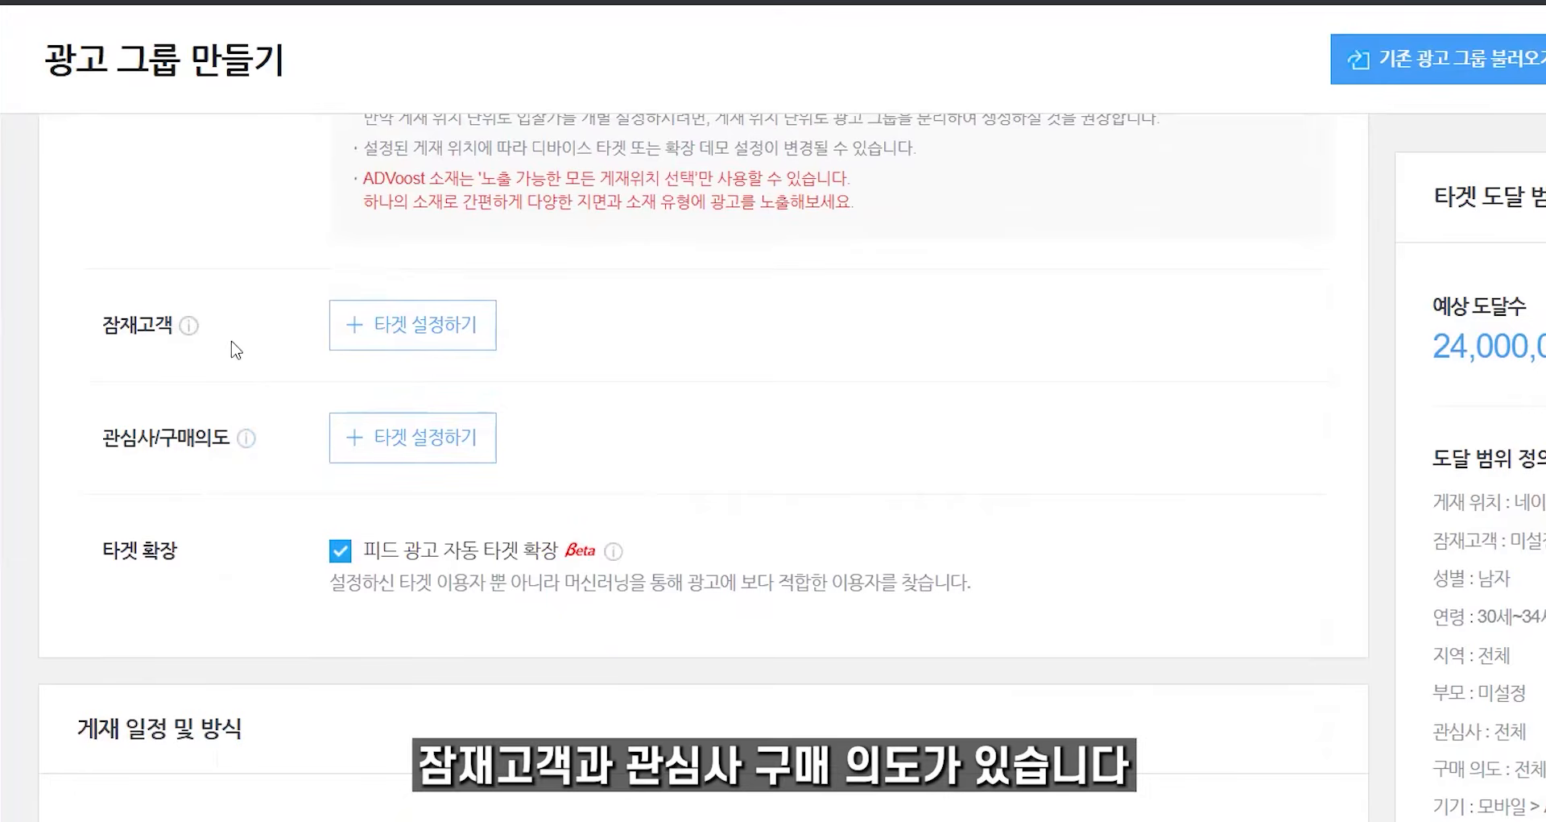
{"action": "left_click", "coordinate": [351, 459]}
{"action": "left_click", "coordinate": [379, 358]}
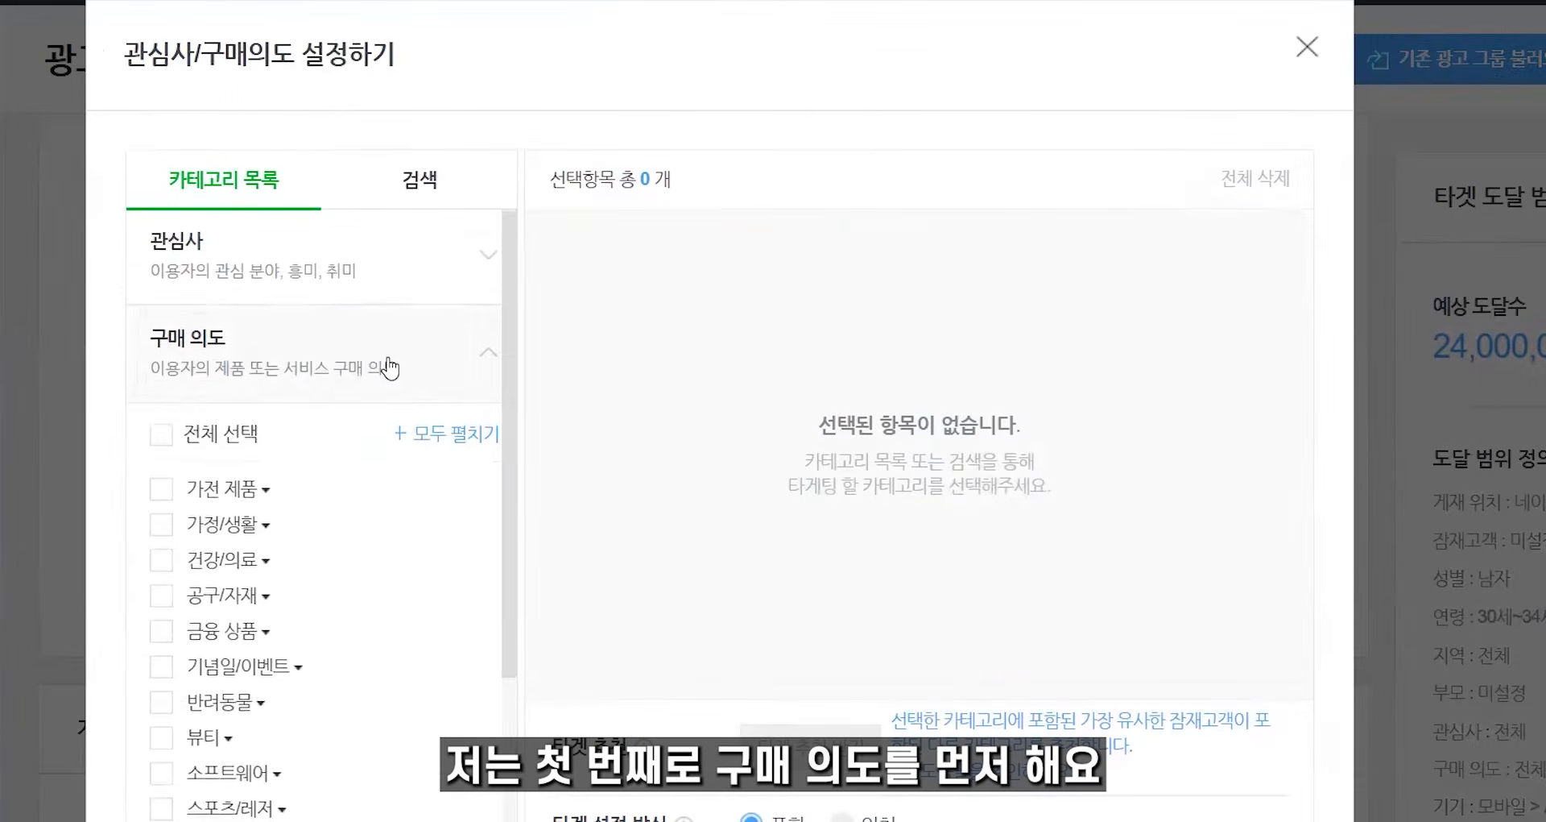
Step: Expand all subcategories under 구매 의도, look through the available purchase-intent categories and collapse them again
{"action": "scroll", "coordinate": [415, 382], "scroll_direction": "down", "scroll_amount": 3}
{"action": "scroll", "coordinate": [455, 391], "scroll_direction": "up", "scroll_amount": 3}
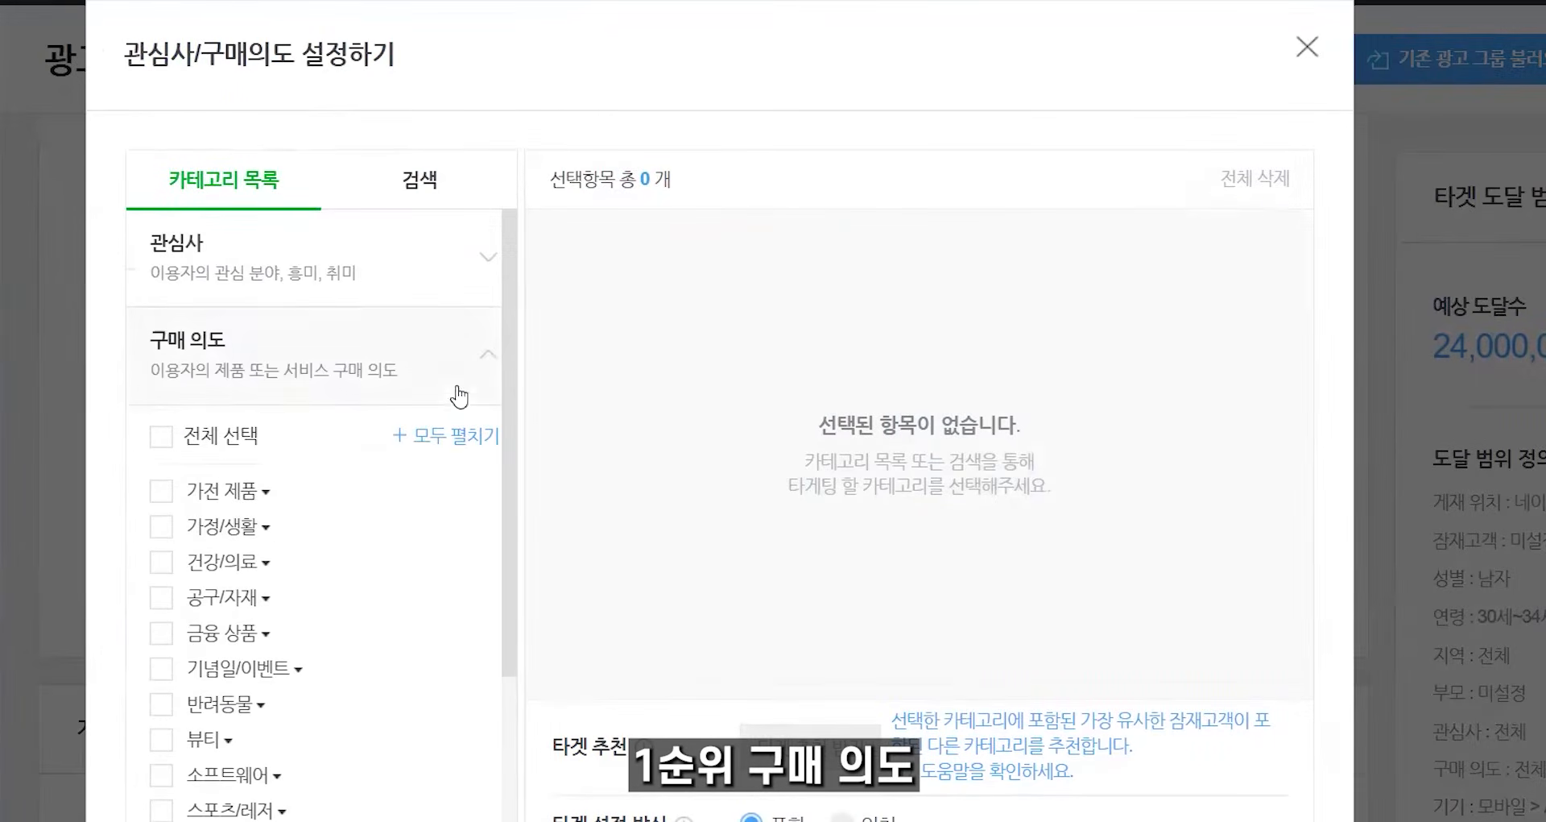
{"action": "scroll", "coordinate": [448, 379], "scroll_direction": "down", "scroll_amount": 1}
{"action": "left_click", "coordinate": [442, 324]}
{"action": "scroll", "coordinate": [379, 438], "scroll_direction": "down", "scroll_amount": 10}
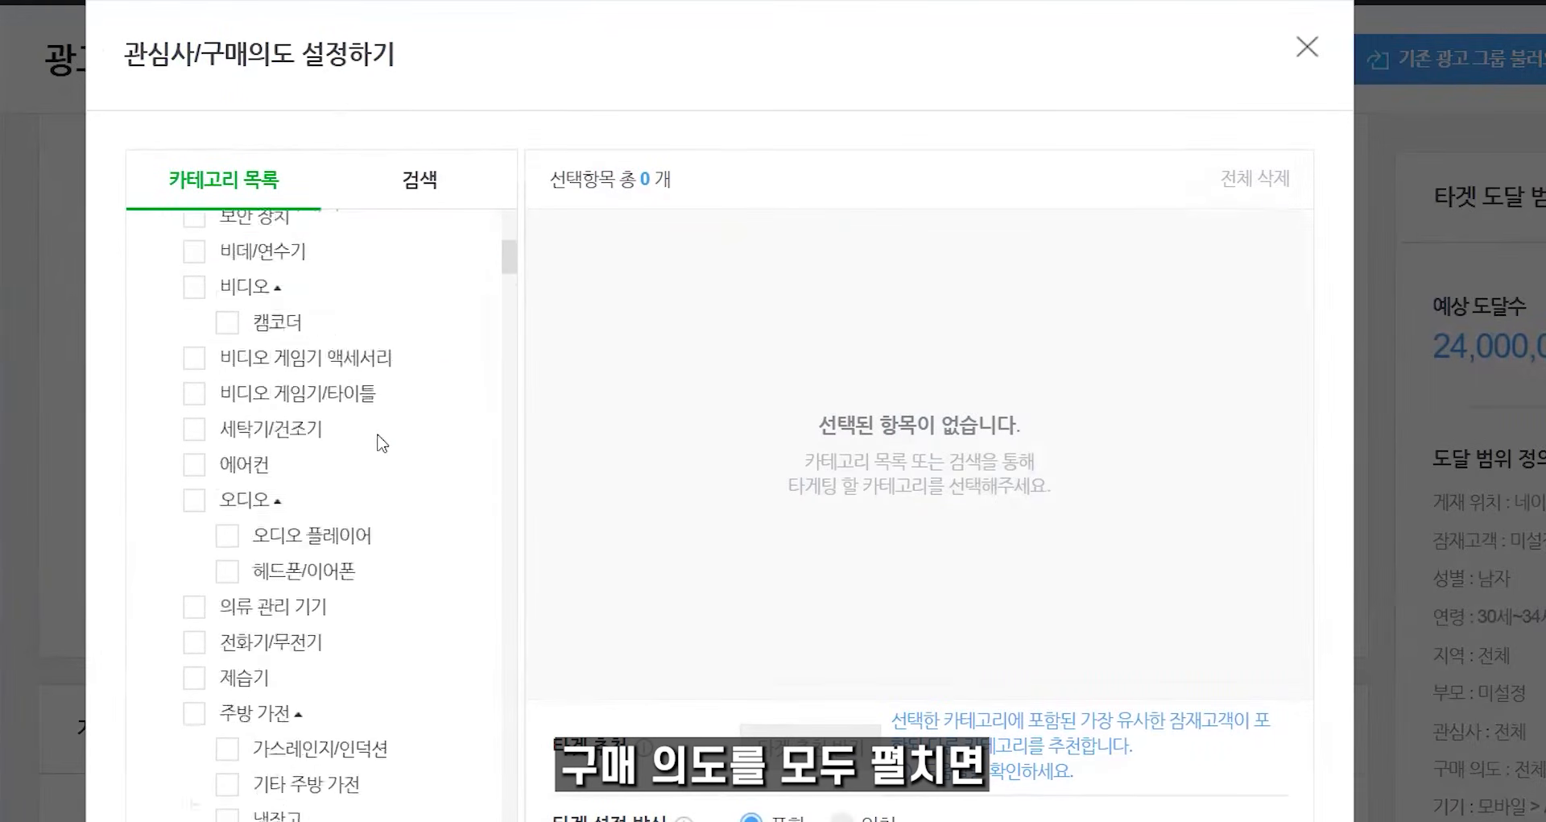
{"action": "scroll", "coordinate": [376, 459], "scroll_direction": "down", "scroll_amount": 10}
{"action": "scroll", "coordinate": [385, 453], "scroll_direction": "up", "scroll_amount": 9}
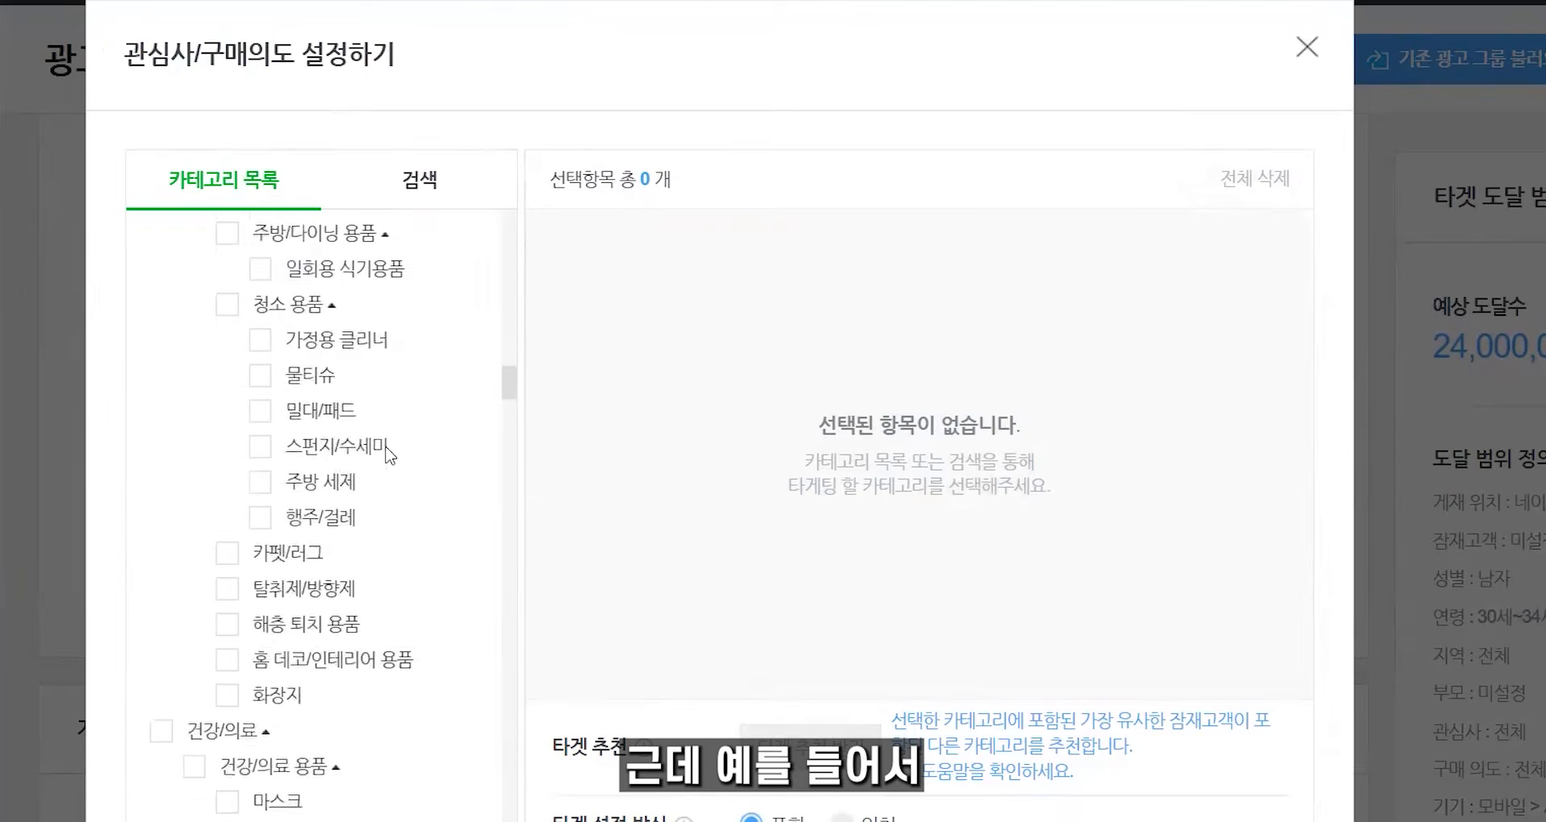
{"action": "scroll", "coordinate": [387, 483], "scroll_direction": "up", "scroll_amount": 10}
{"action": "left_click", "coordinate": [486, 439]}
Step: Expand 스포츠/레저 and its 스포츠 용품 subcategory within the 구매 의도 list and look through the product types
{"action": "scroll", "coordinate": [331, 511], "scroll_direction": "down", "scroll_amount": 5}
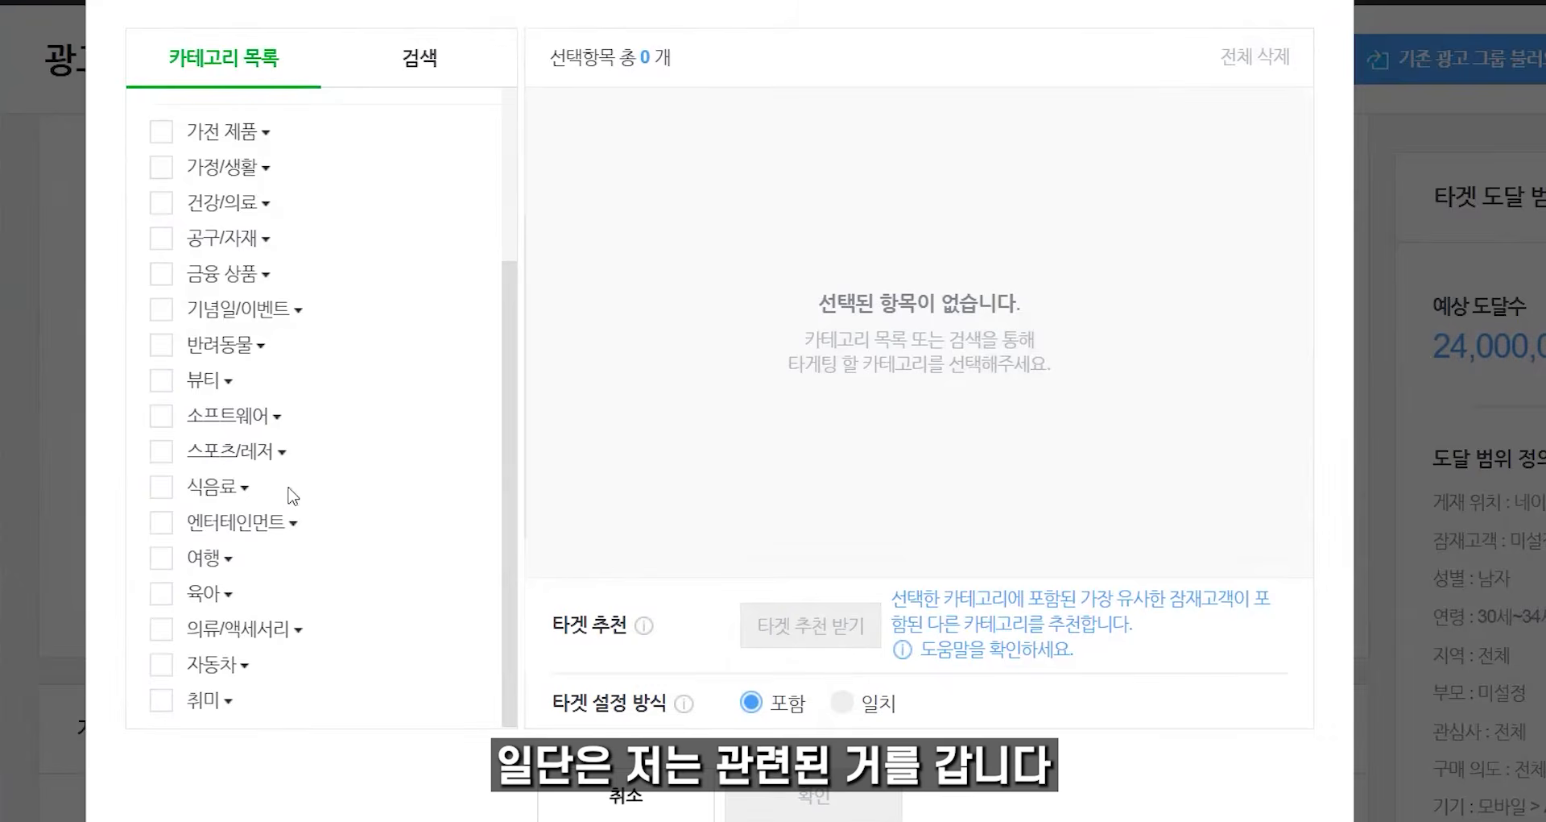
{"action": "left_click", "coordinate": [282, 453]}
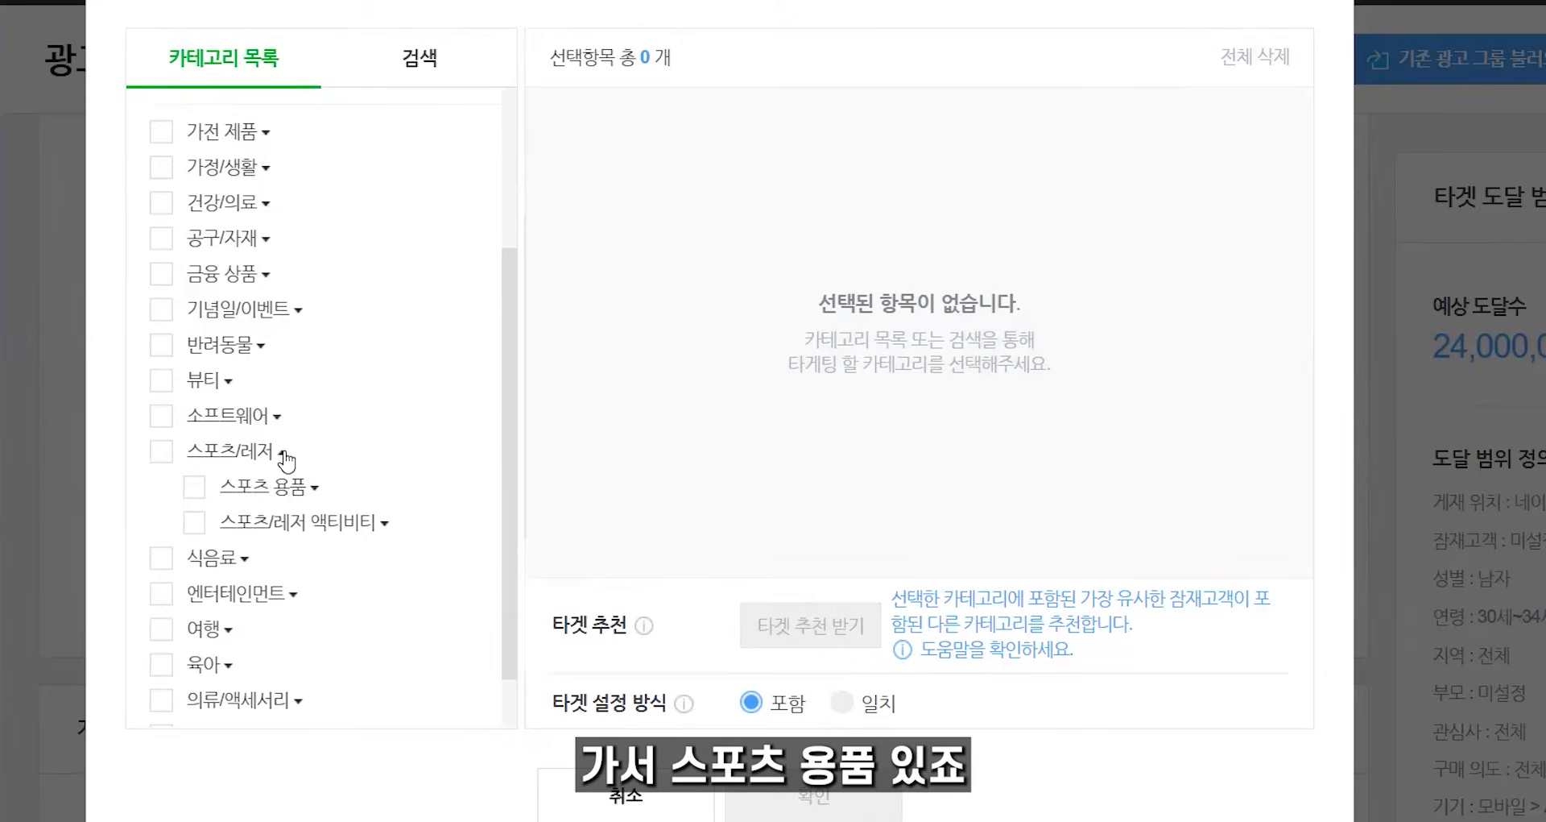
{"action": "left_click", "coordinate": [315, 487]}
{"action": "scroll", "coordinate": [395, 551], "scroll_direction": "down", "scroll_amount": 8}
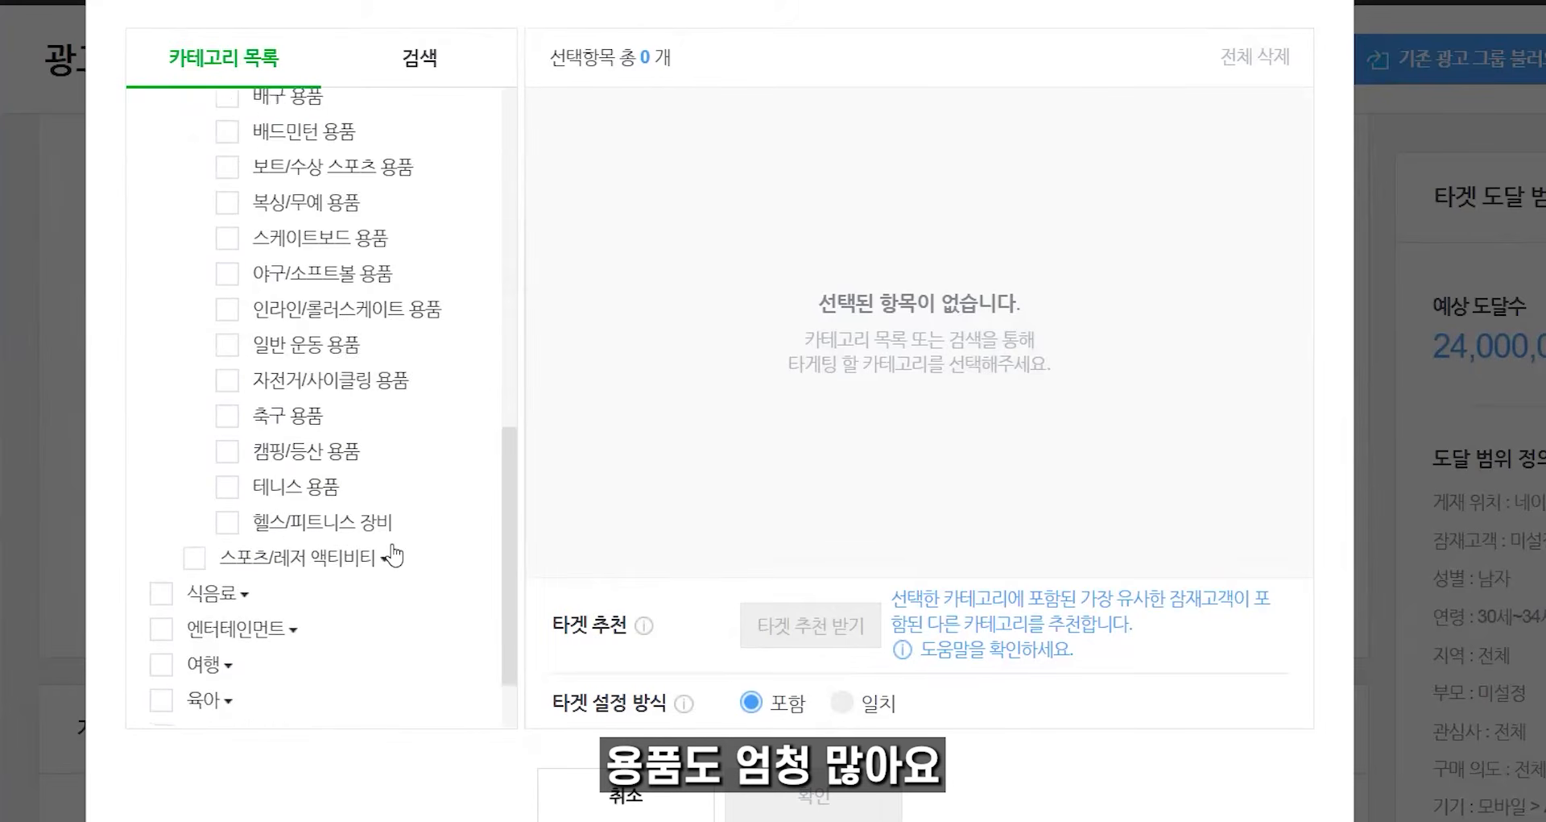
{"action": "scroll", "coordinate": [394, 553], "scroll_direction": "up", "scroll_amount": 3}
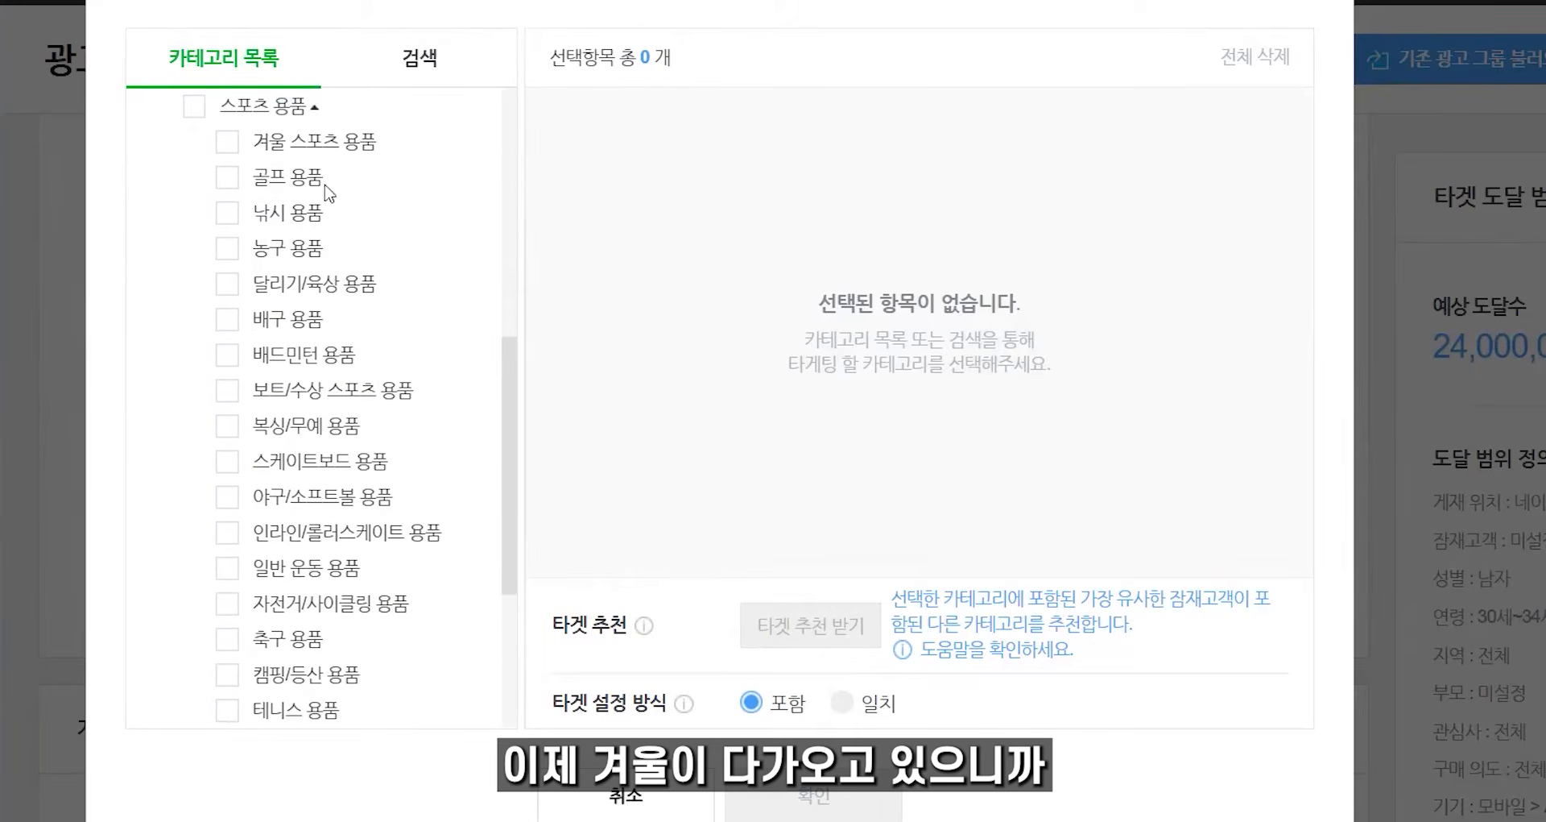
Step: Try 겨울 스포츠 용품 as a purchase-intent target and remove it from the selection
{"action": "left_click", "coordinate": [347, 149]}
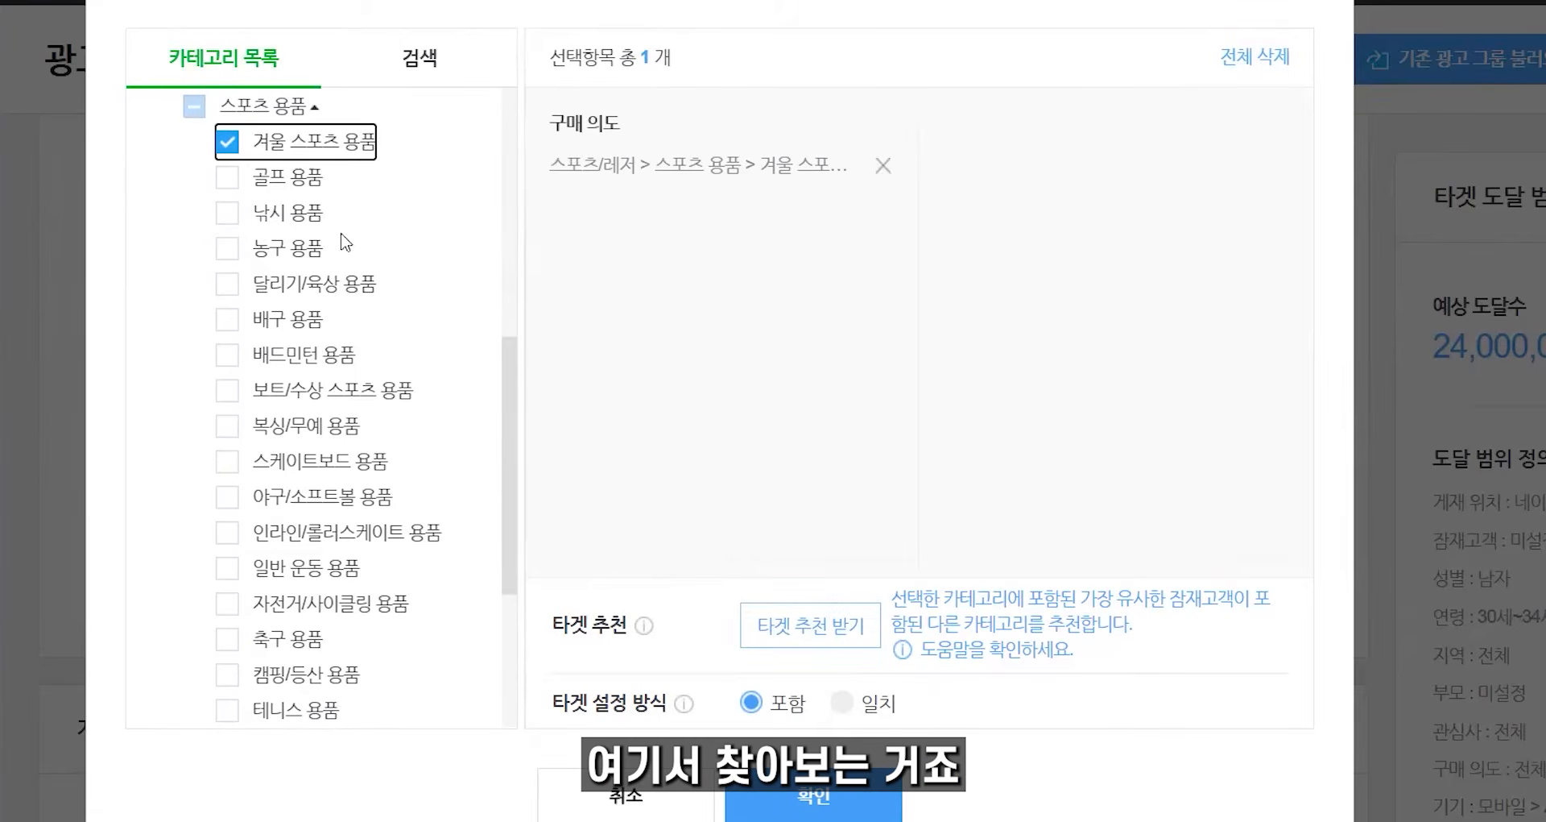
{"action": "scroll", "coordinate": [332, 330], "scroll_direction": "down", "scroll_amount": 4}
{"action": "scroll", "coordinate": [329, 351], "scroll_direction": "up", "scroll_amount": 5}
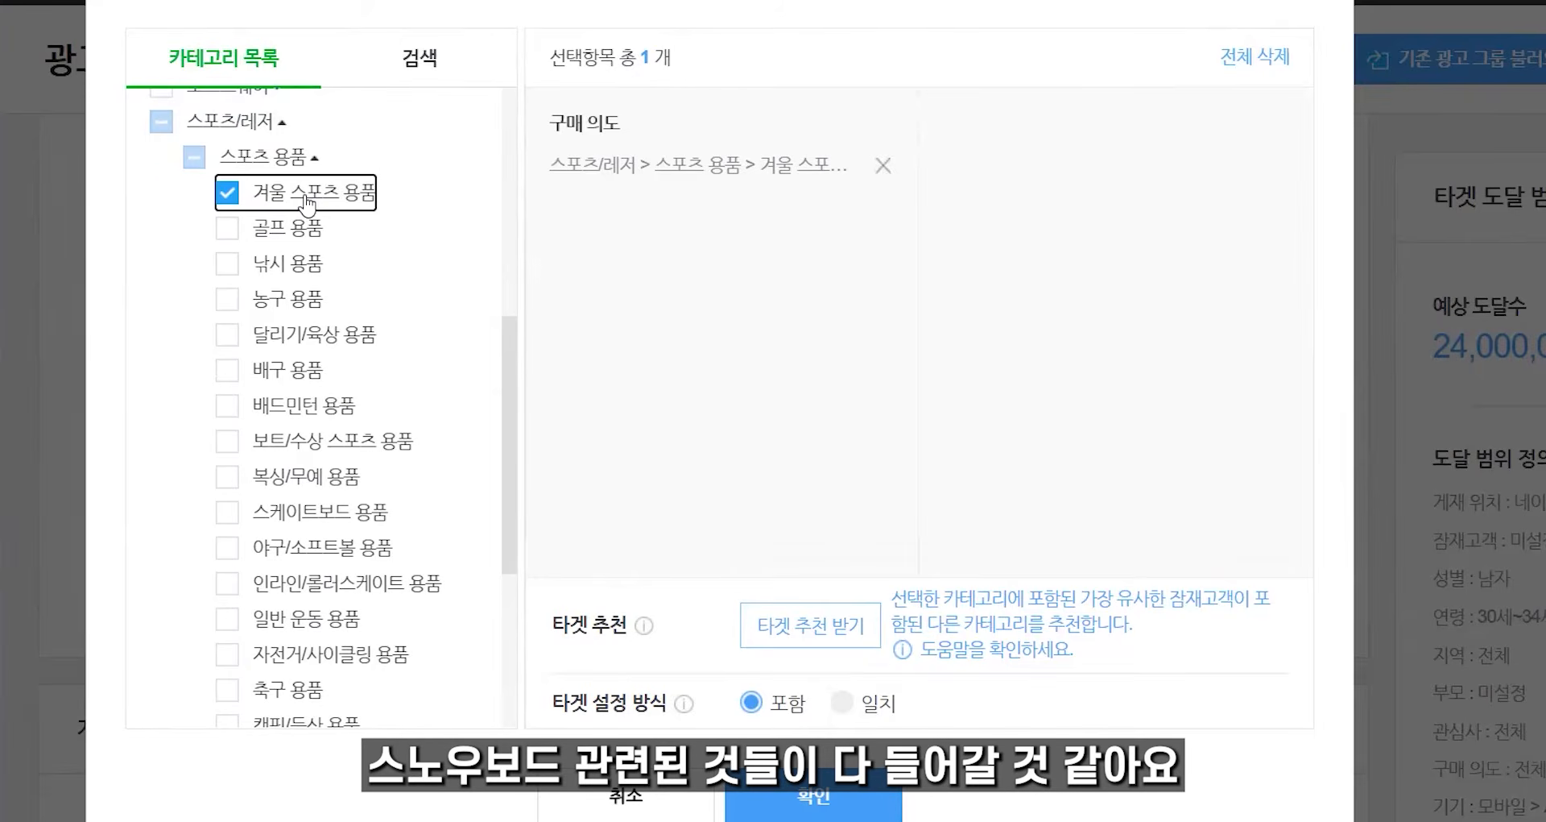
{"action": "left_click", "coordinate": [306, 196]}
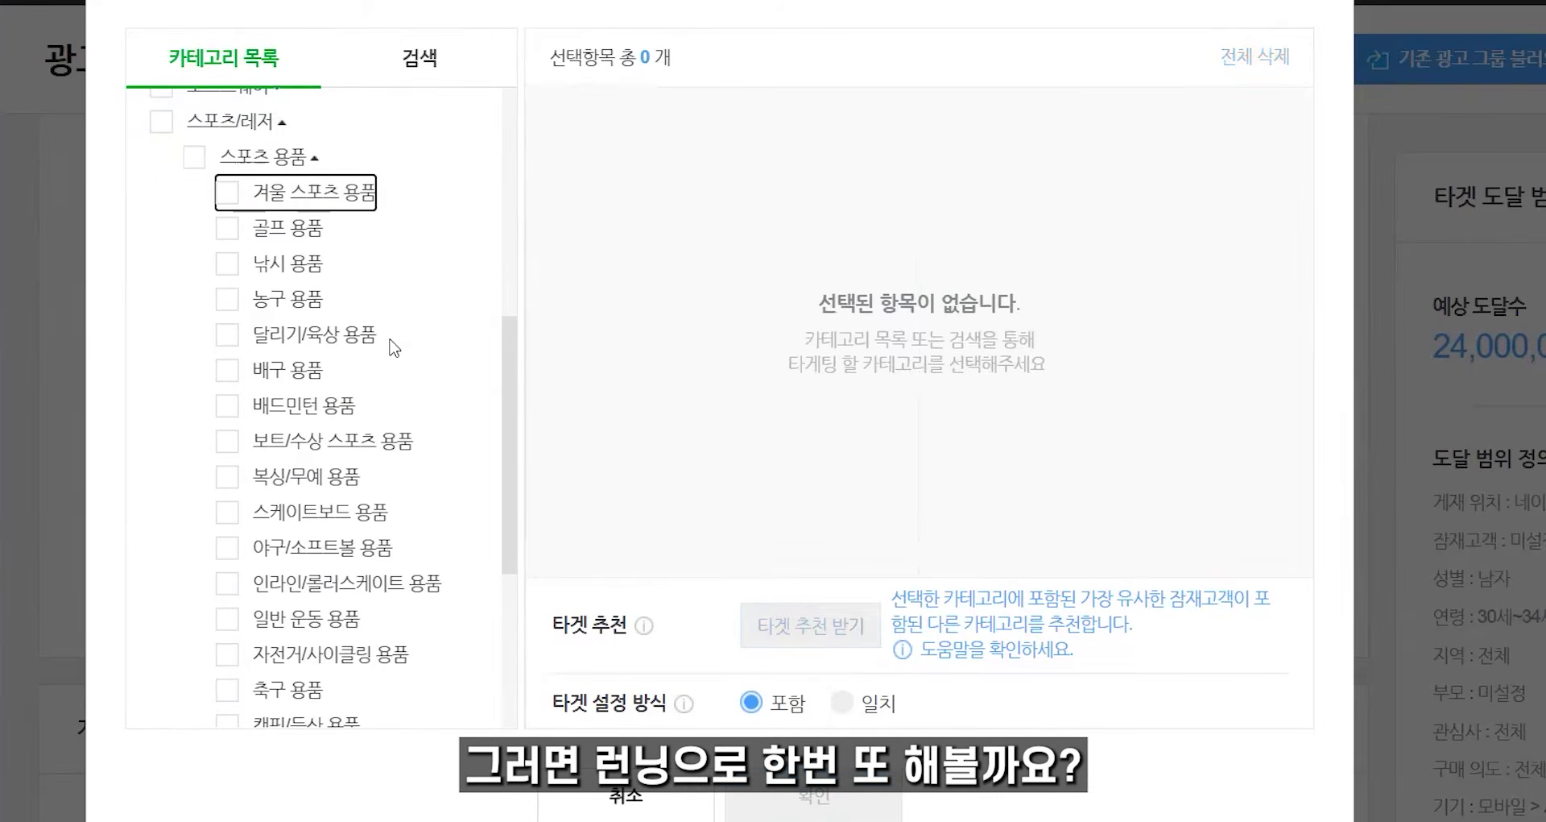
Step: Select 달리기/육상 용품, 일반 운동 용품, 축구 용품, 헬스/피트니스 장비 and 자전거/사이클링 용품 as purchase-intent targets
{"action": "left_click", "coordinate": [307, 337]}
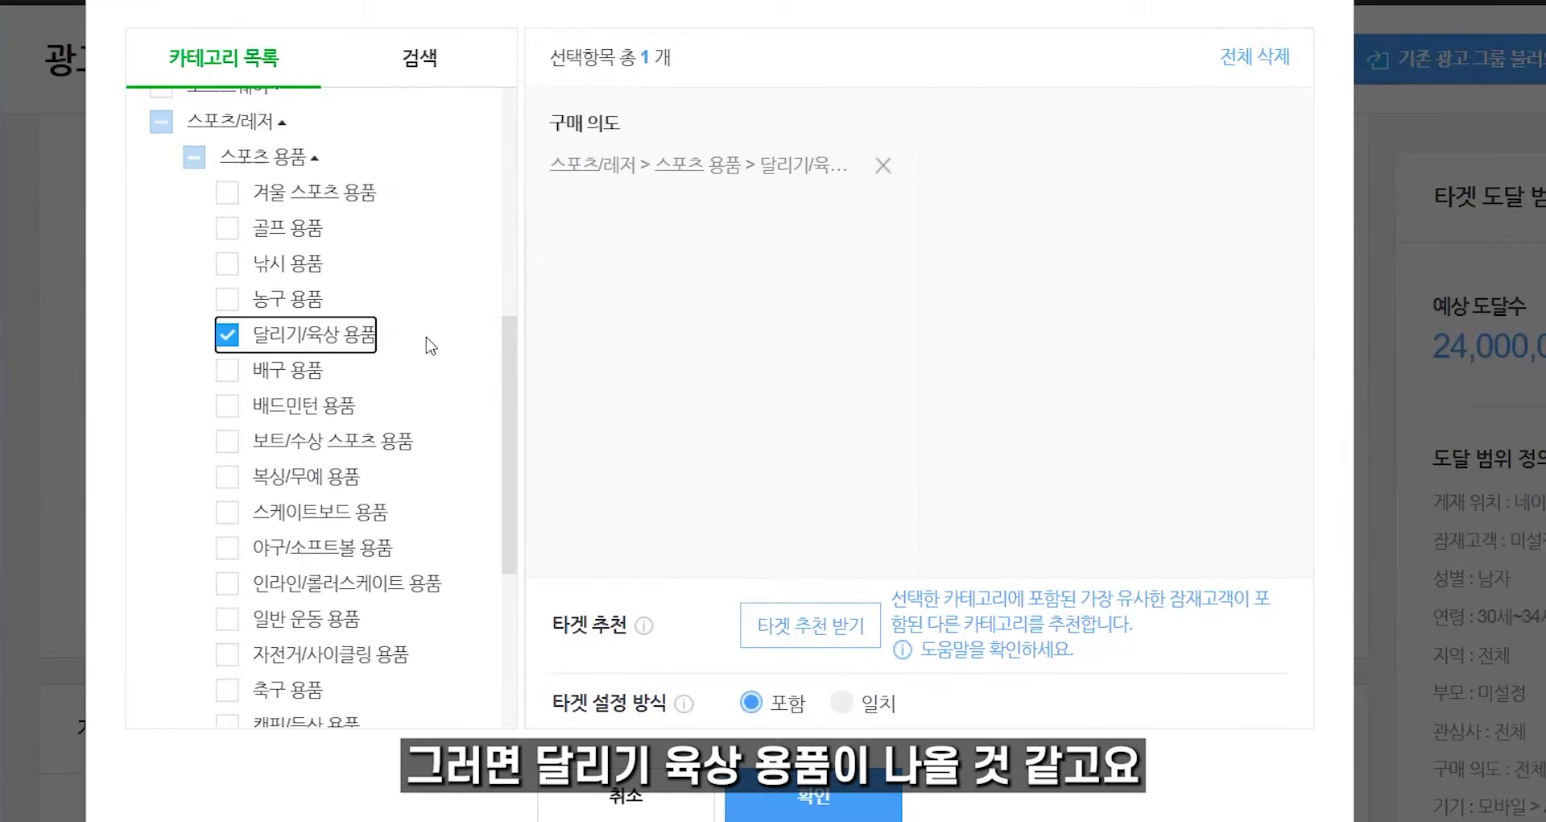
{"action": "scroll", "coordinate": [427, 341], "scroll_direction": "down", "scroll_amount": 2}
{"action": "left_click", "coordinate": [326, 493]}
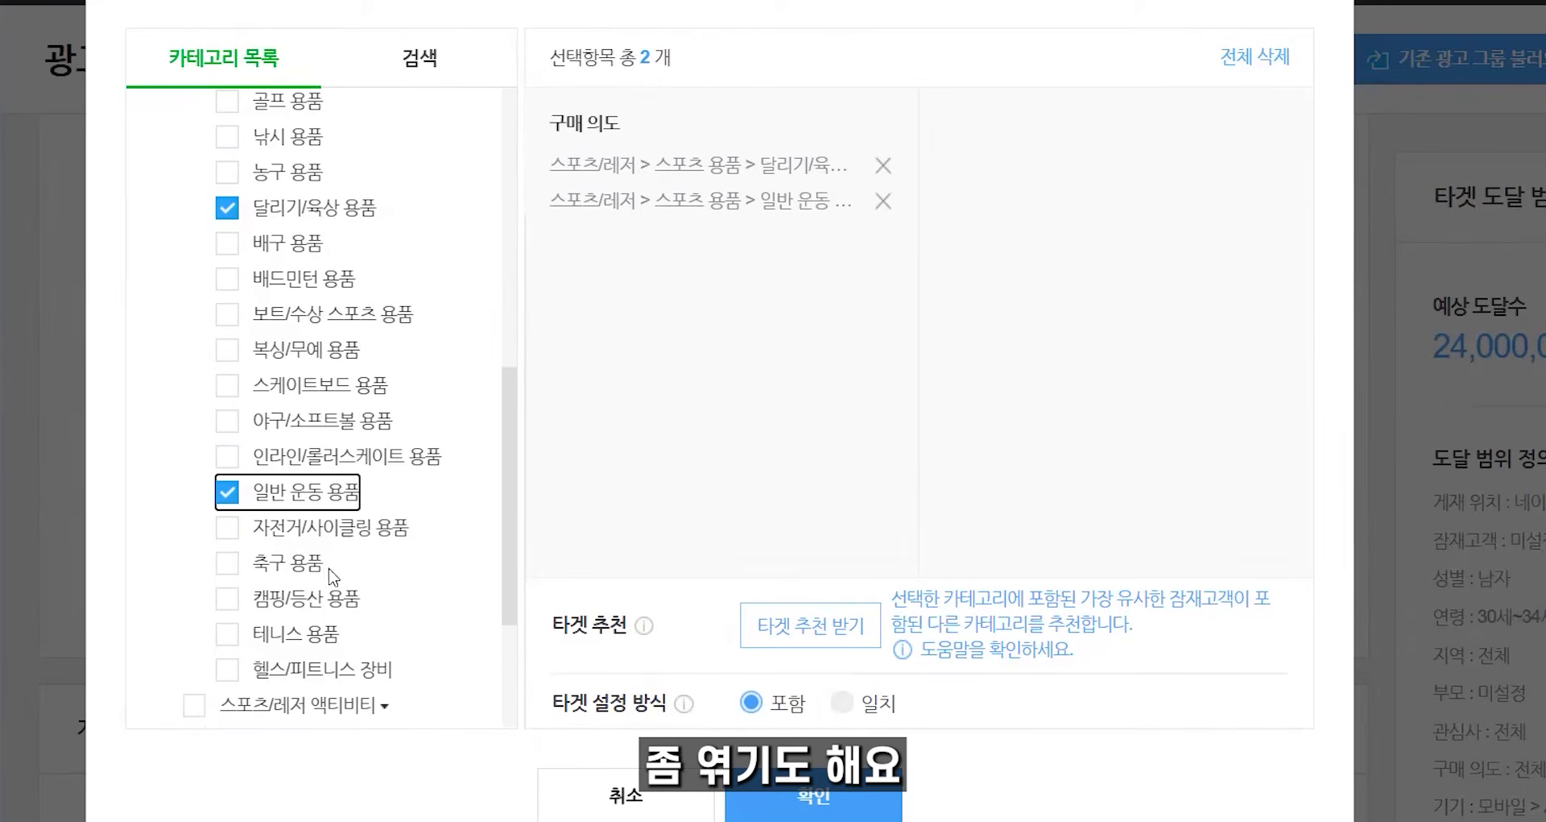
{"action": "left_click", "coordinate": [281, 568]}
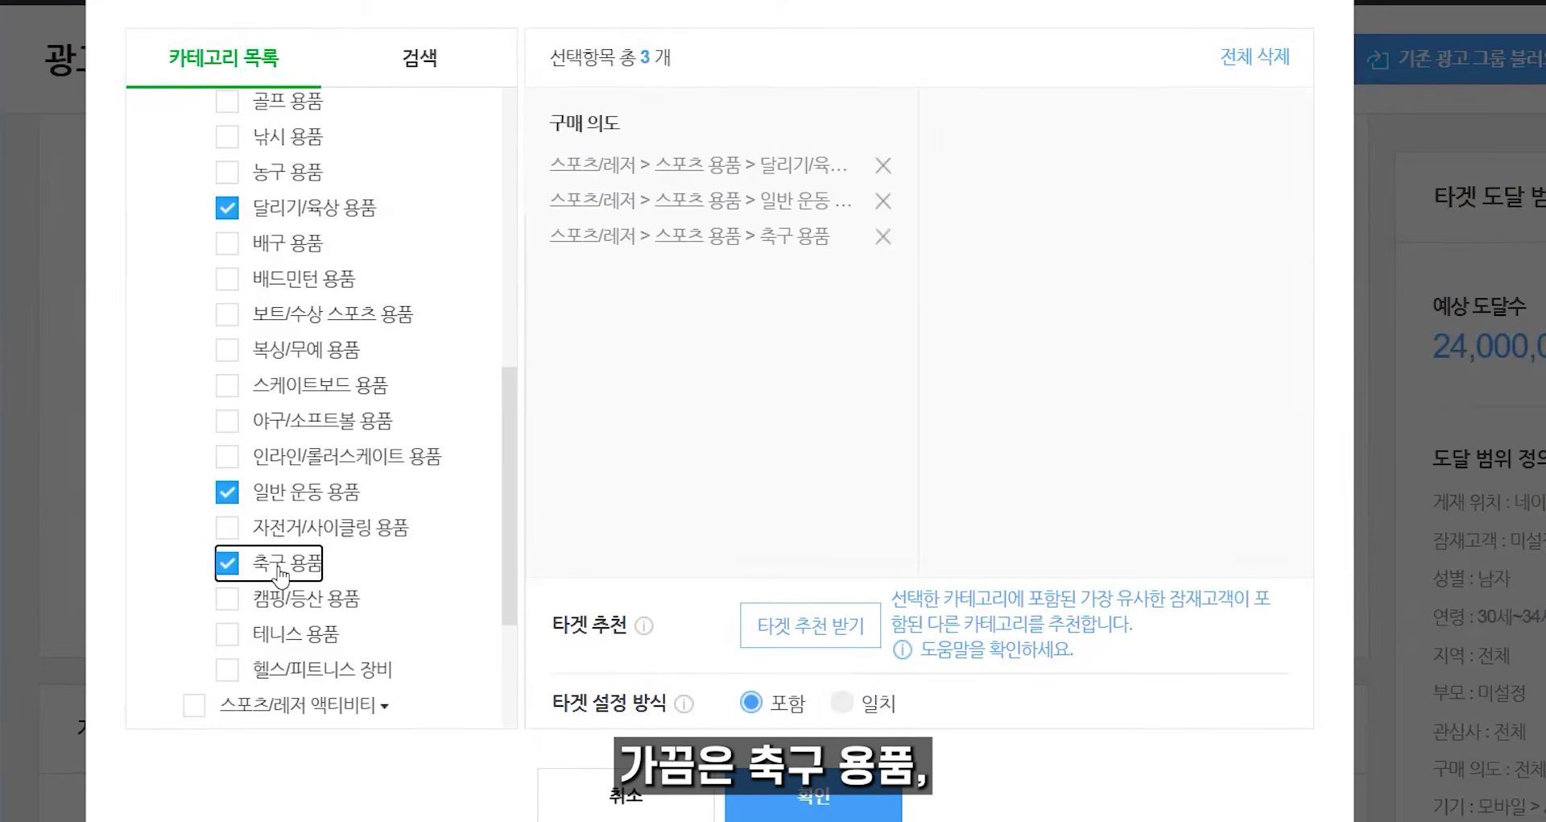
{"action": "left_click", "coordinate": [309, 682]}
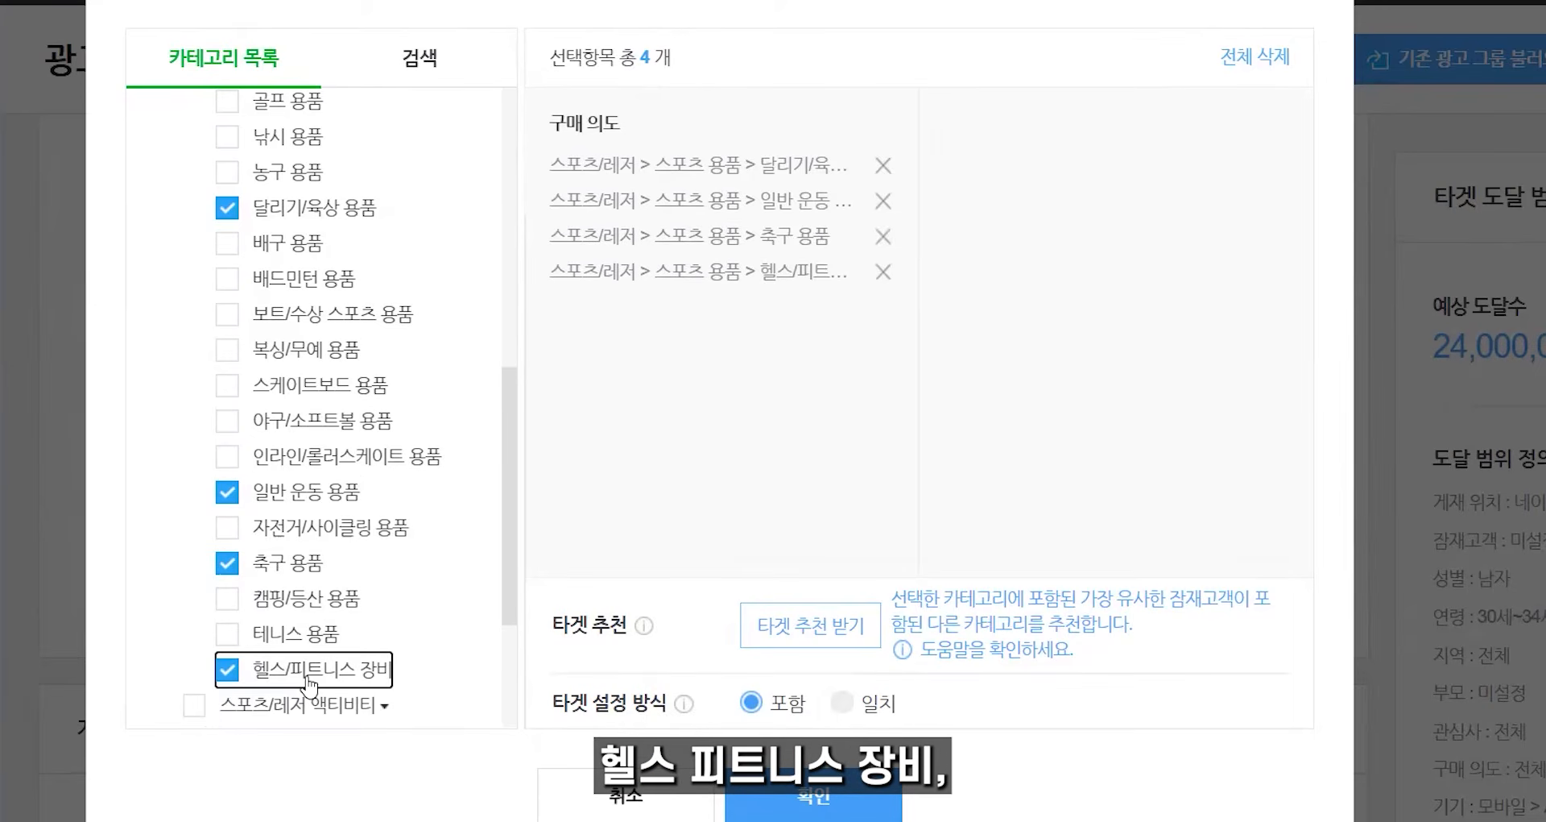
{"action": "scroll", "coordinate": [367, 576], "scroll_direction": "down", "scroll_amount": 2}
{"action": "left_click", "coordinate": [358, 413]}
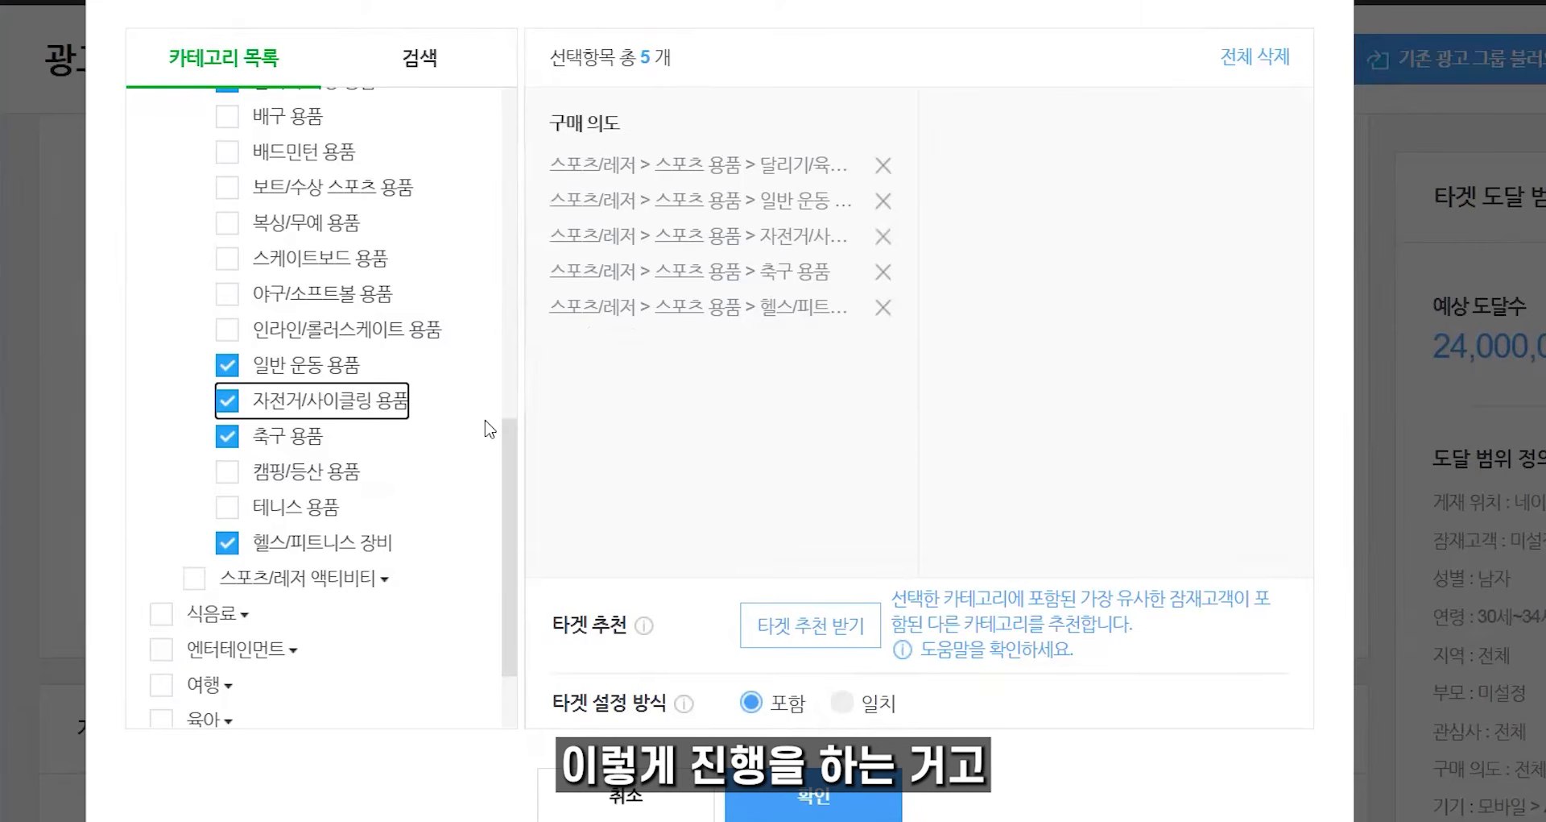
Step: Look through the 관심사 category list and apply the selected purchase-intent targets to the ad group
{"action": "scroll", "coordinate": [487, 427], "scroll_direction": "up", "scroll_amount": 8}
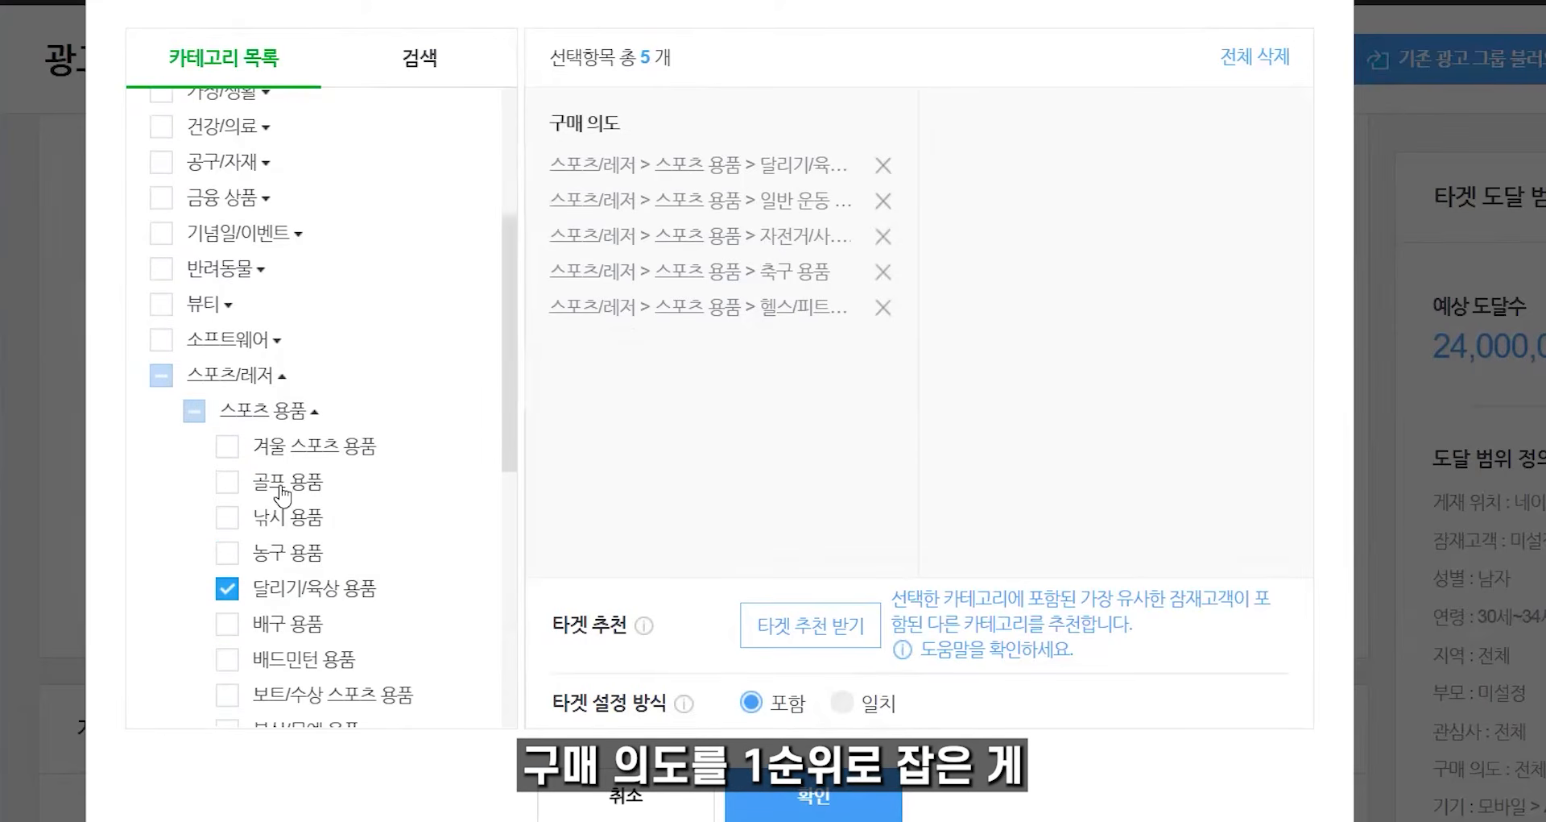
{"action": "scroll", "coordinate": [404, 335], "scroll_direction": "up", "scroll_amount": 5}
{"action": "left_click", "coordinate": [383, 274]}
{"action": "scroll", "coordinate": [376, 375], "scroll_direction": "down", "scroll_amount": 3}
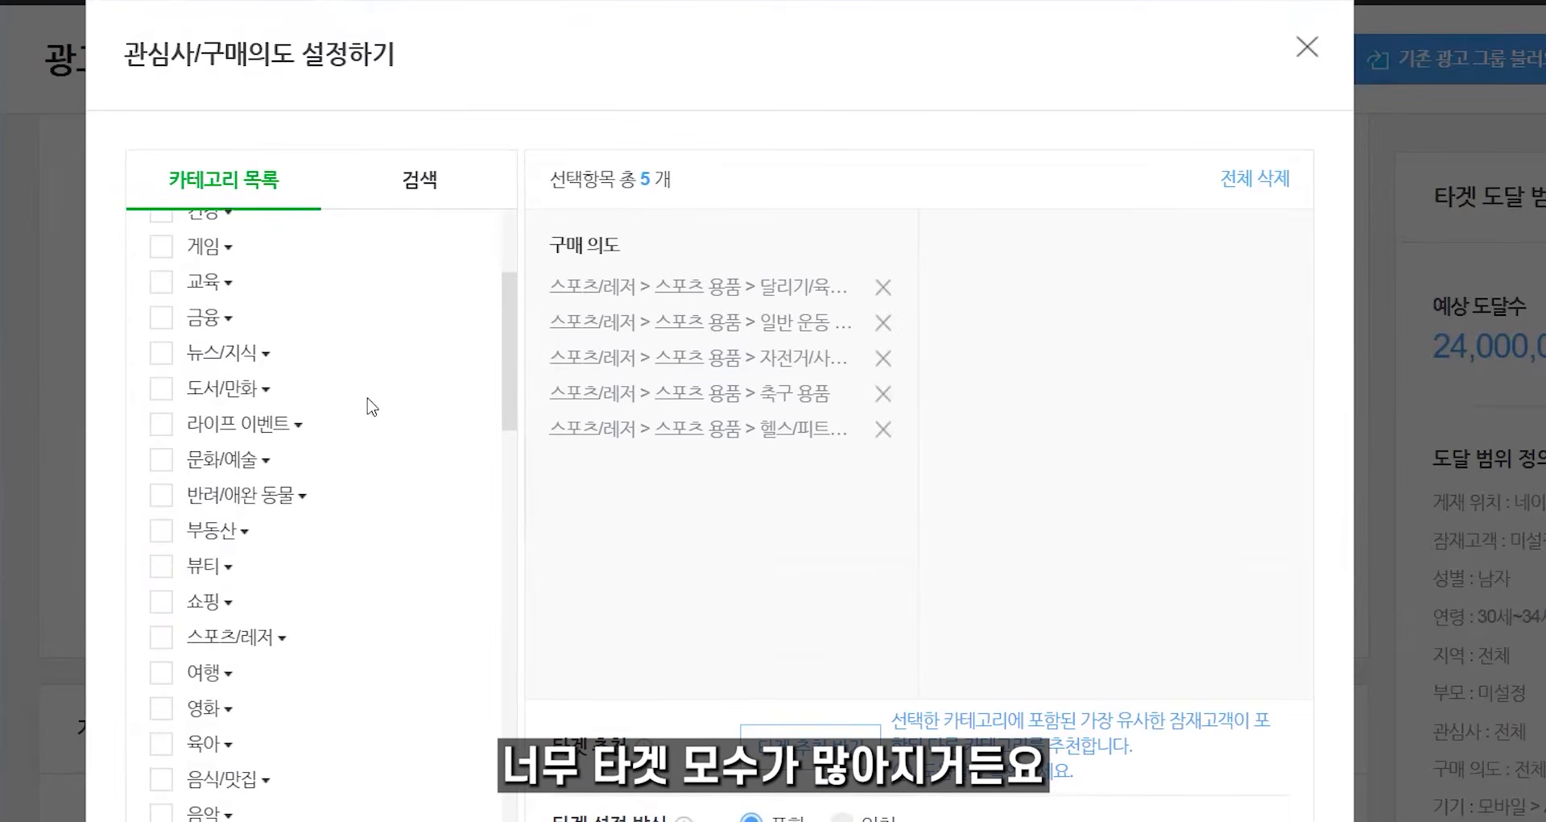
{"action": "scroll", "coordinate": [860, 566], "scroll_direction": "down", "scroll_amount": 2}
{"action": "left_click", "coordinate": [831, 797]}
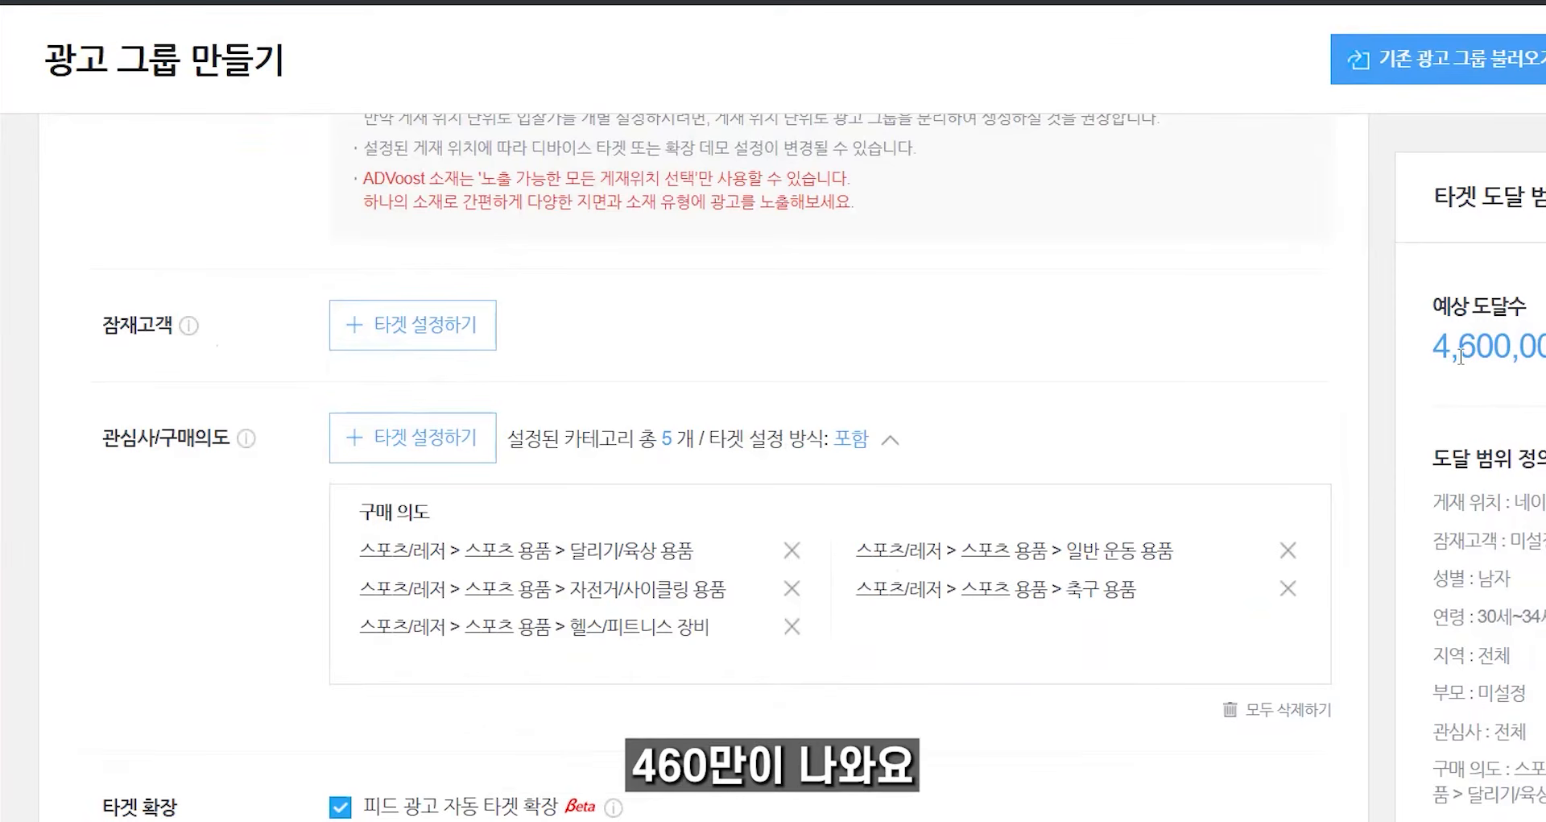
Step: Add the 관심사 category 스포츠/레저 > 스포츠 용품 alongside the purchase-intent targets and apply it
{"action": "left_click", "coordinate": [405, 449]}
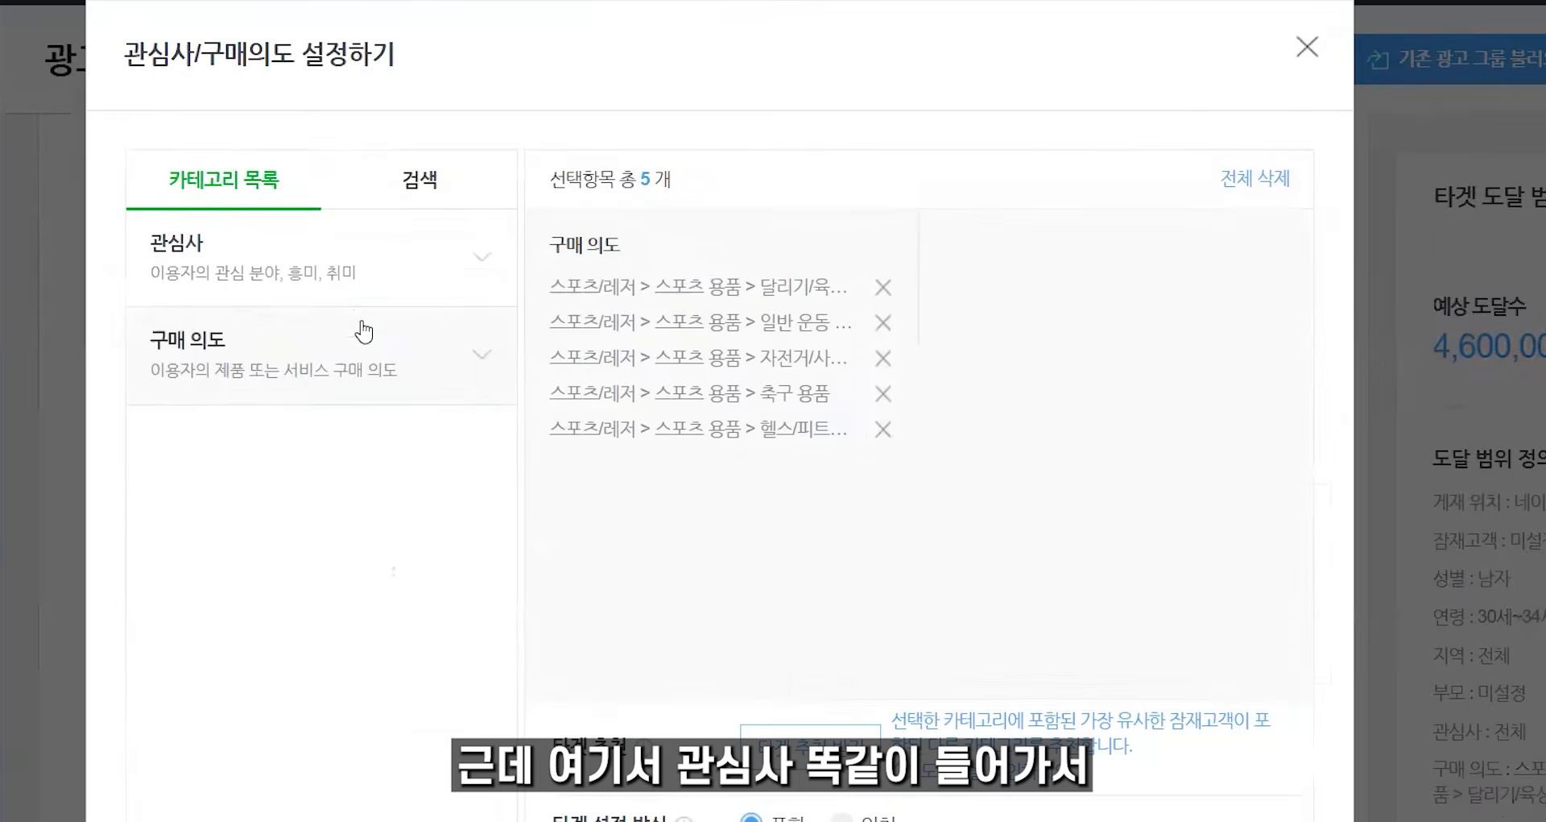
{"action": "left_click", "coordinate": [346, 265]}
{"action": "scroll", "coordinate": [314, 483], "scroll_direction": "down", "scroll_amount": 3}
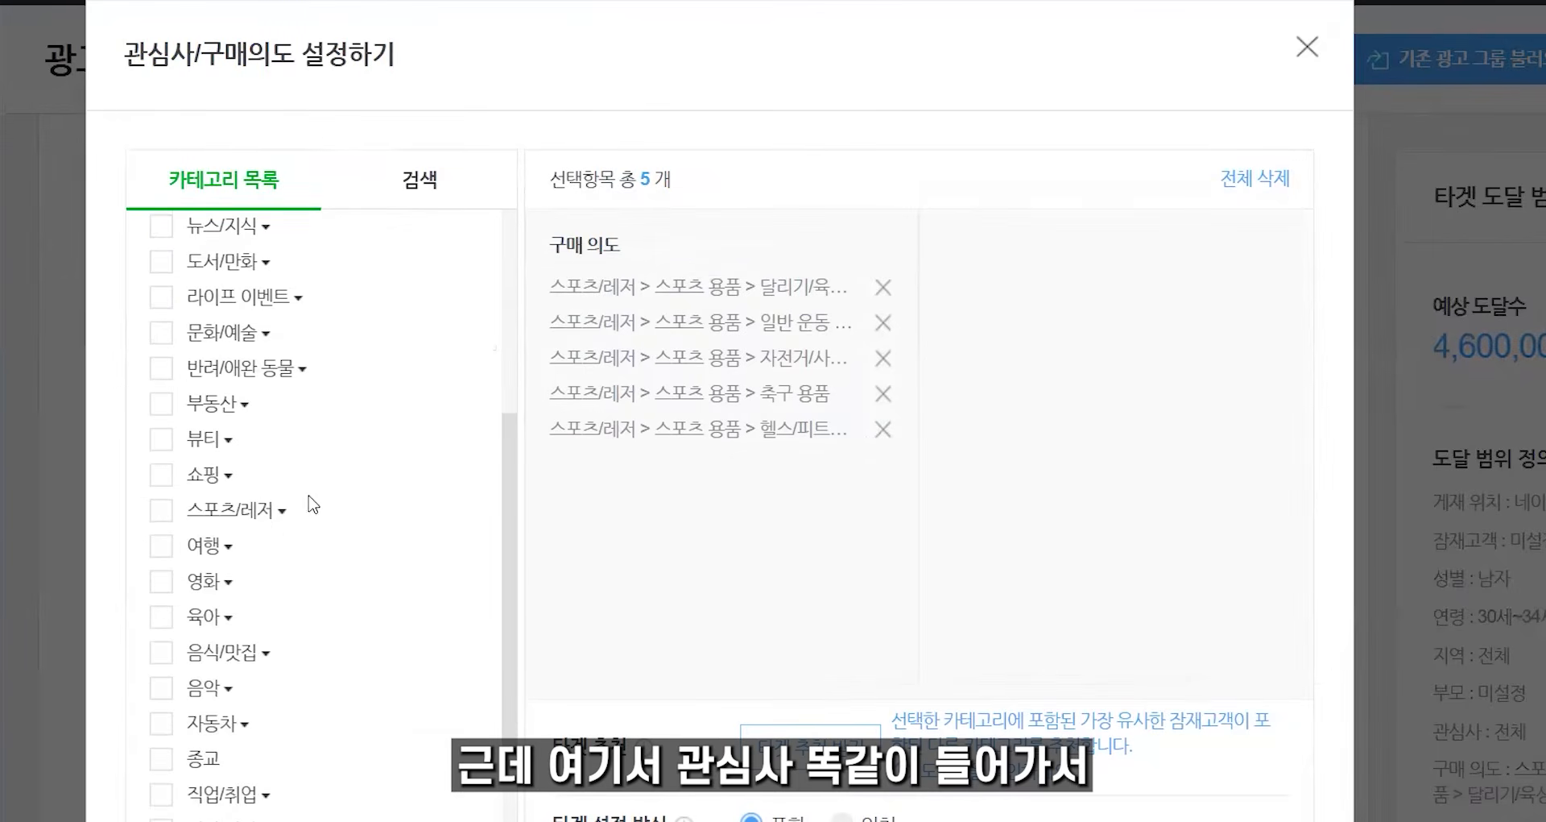
{"action": "left_click", "coordinate": [282, 510]}
{"action": "scroll", "coordinate": [266, 499], "scroll_direction": "down", "scroll_amount": 5}
{"action": "scroll", "coordinate": [258, 493], "scroll_direction": "up", "scroll_amount": 3}
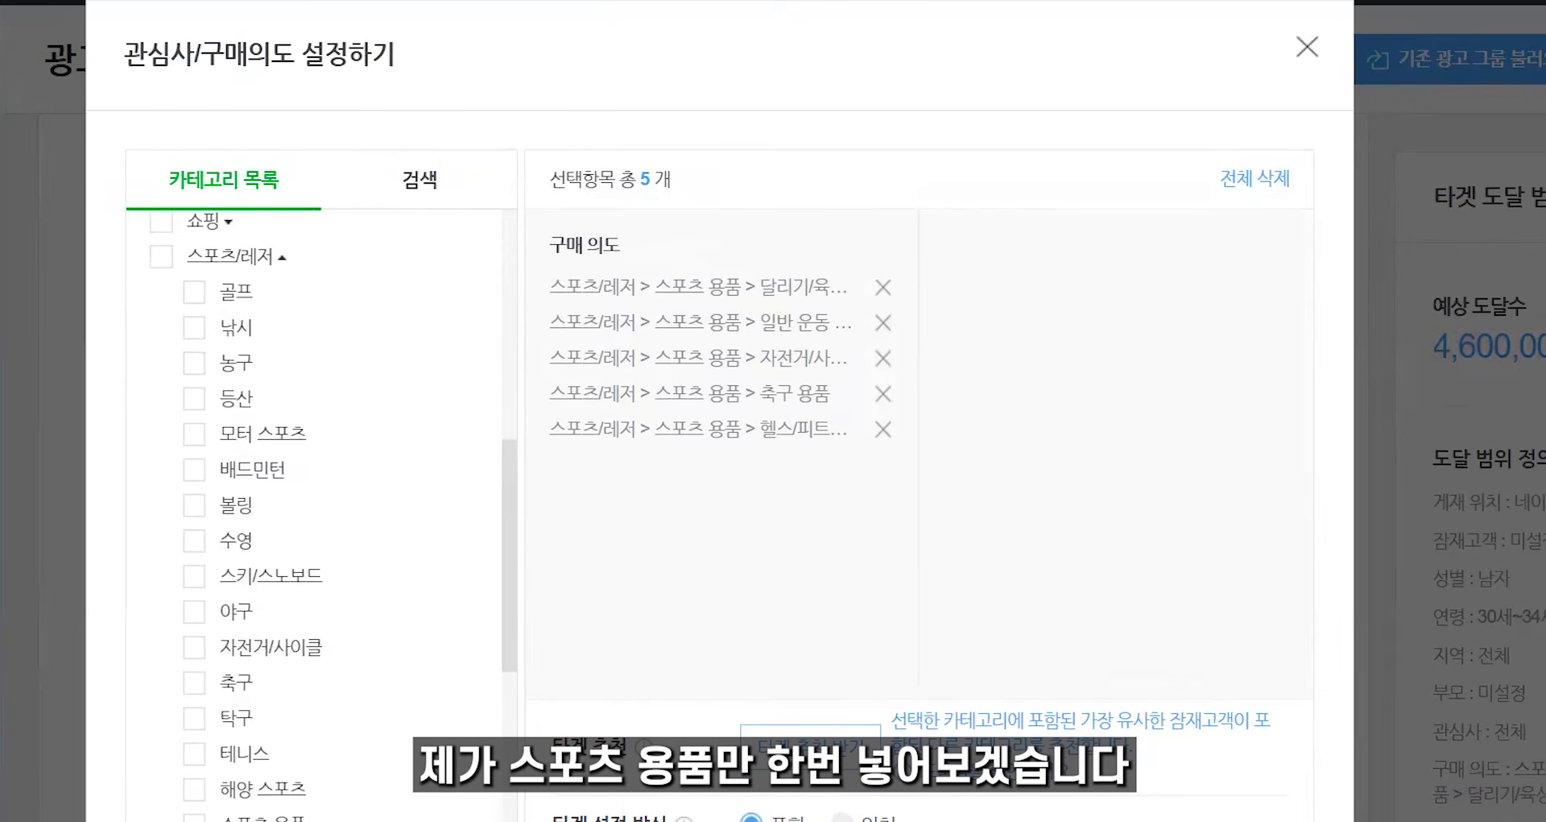
{"action": "left_click", "coordinate": [258, 815]}
{"action": "scroll", "coordinate": [714, 631], "scroll_direction": "down", "scroll_amount": 2}
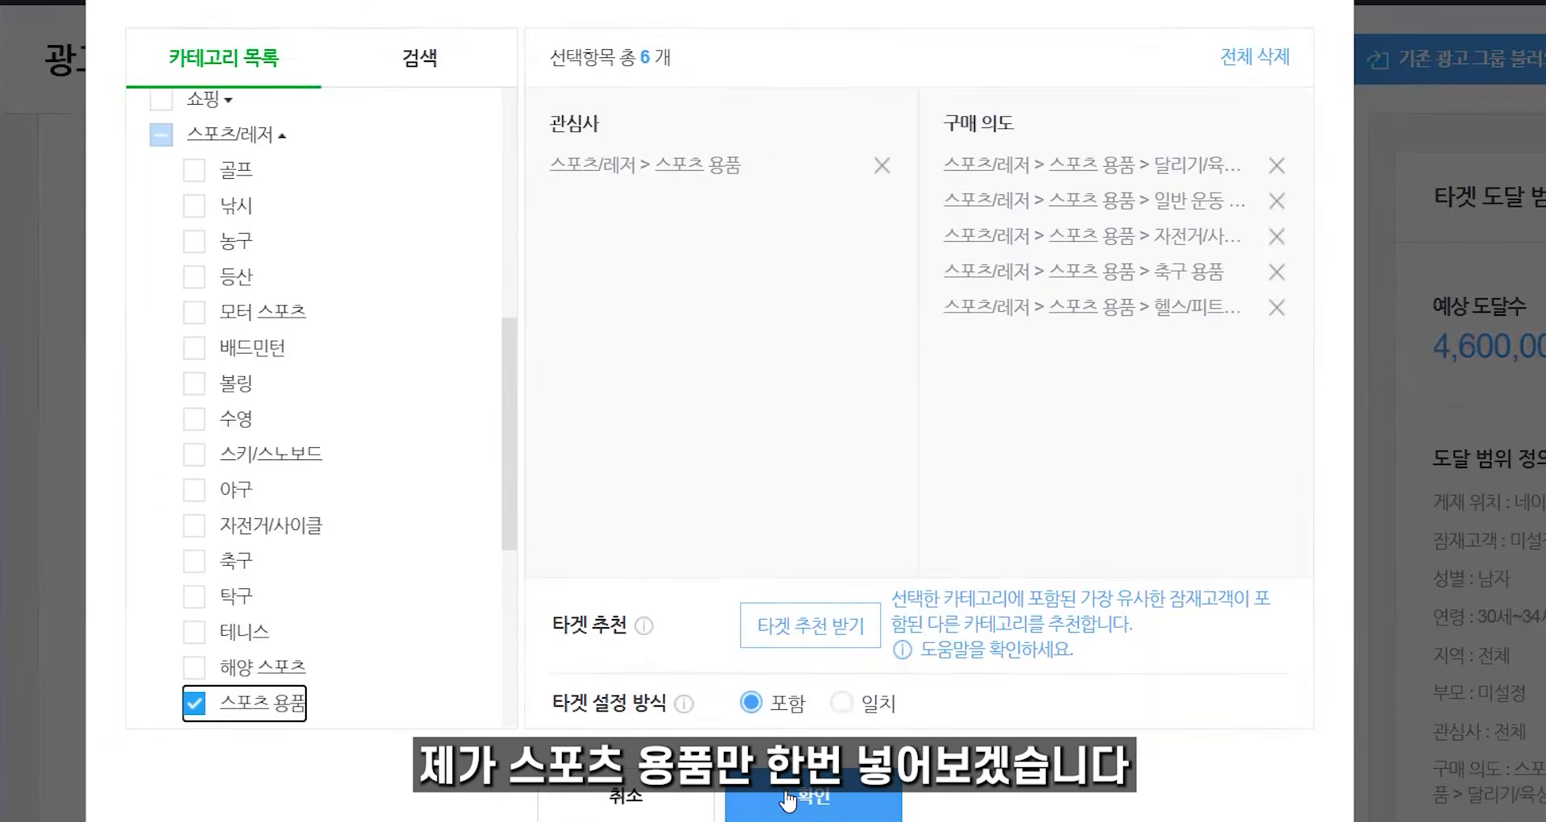
{"action": "left_click", "coordinate": [788, 799]}
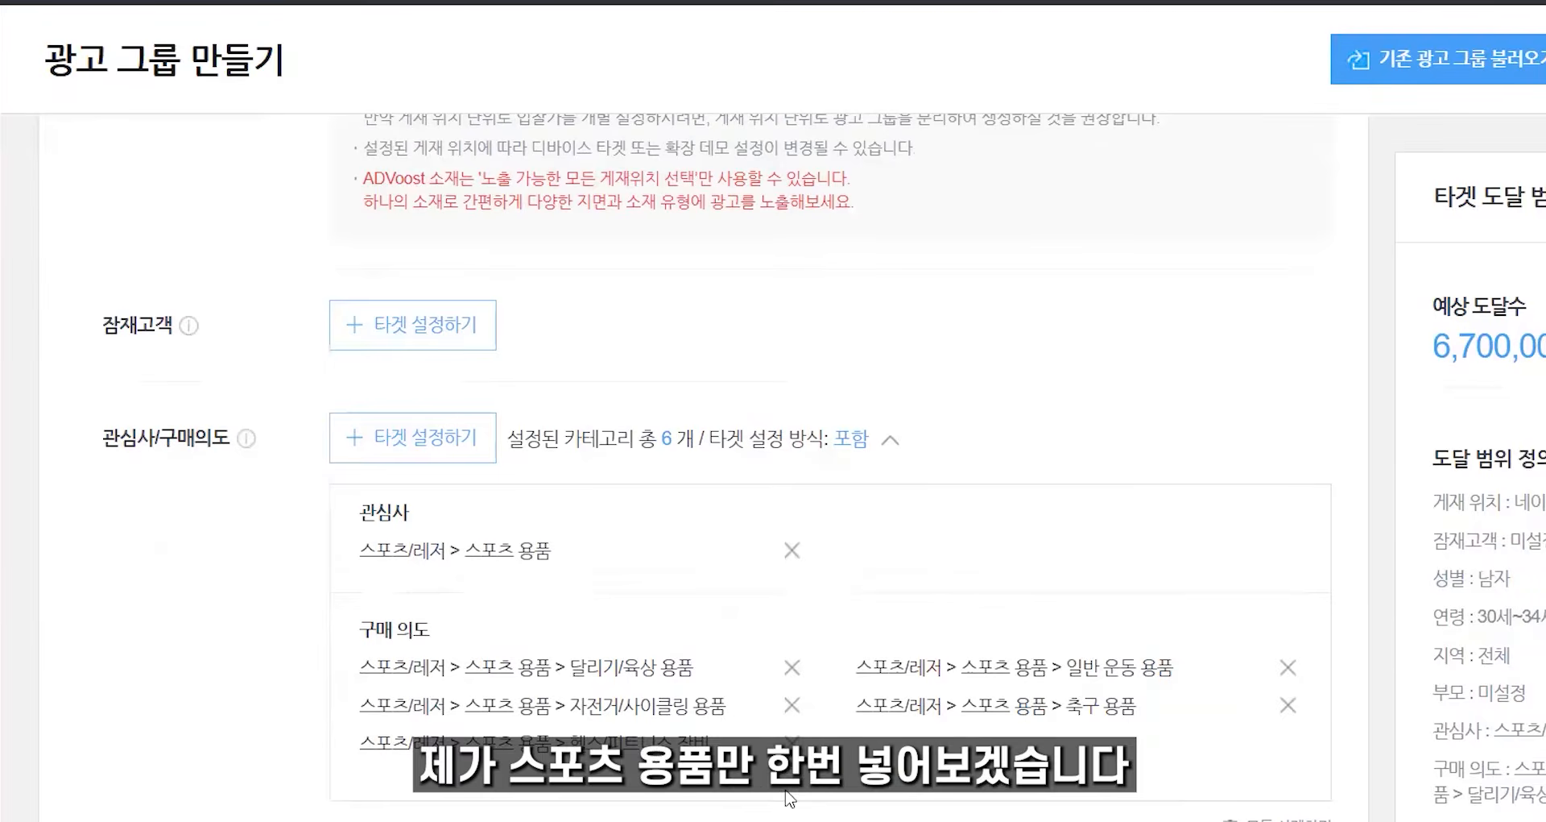
Step: Reopen the 관심사/구매의도 settings and review the selected categories and the target setting options
{"action": "left_click", "coordinate": [471, 456]}
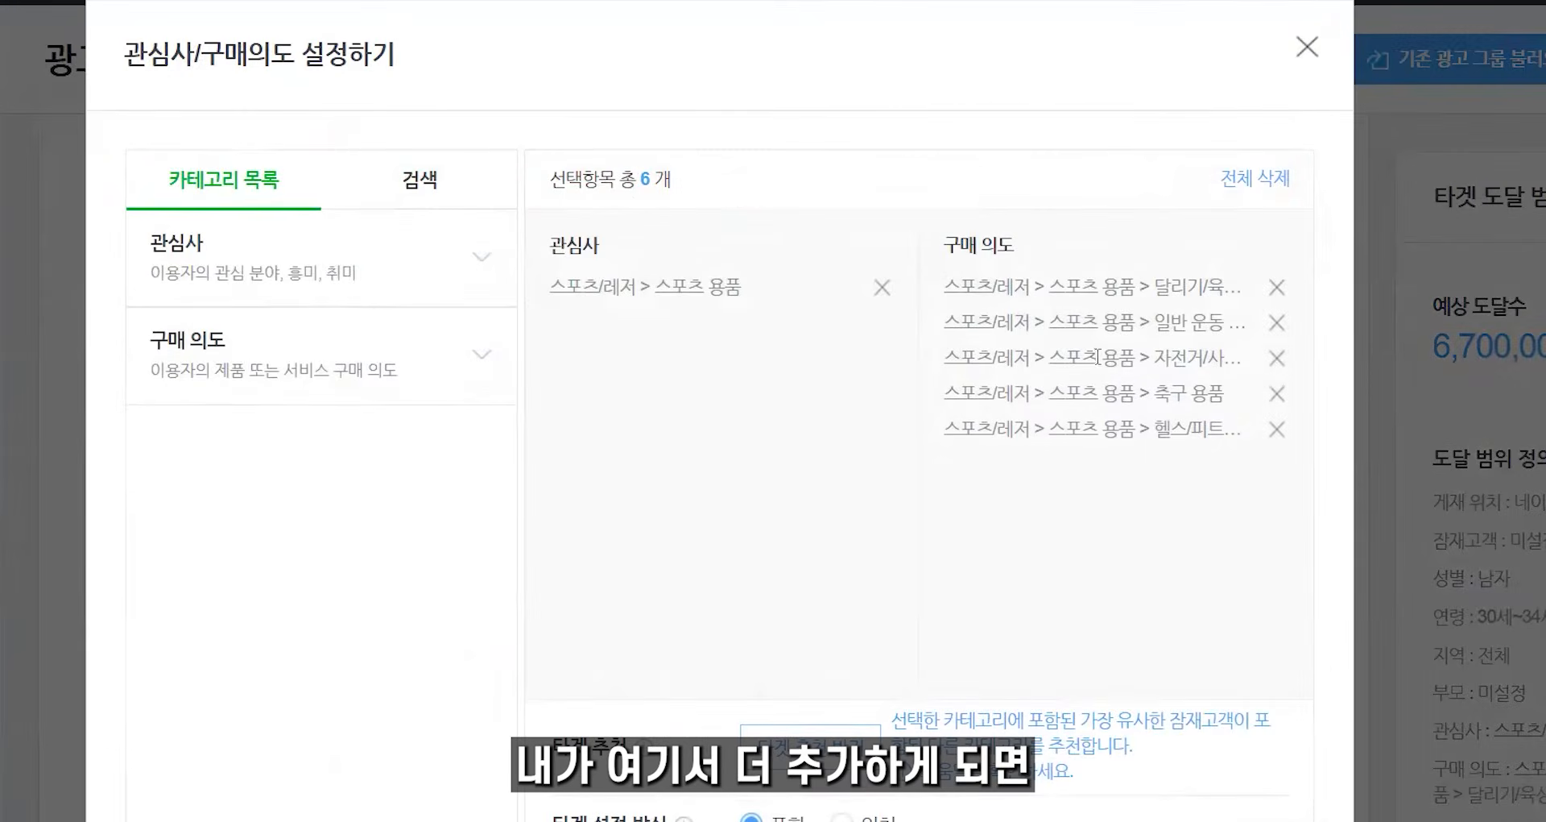
{"action": "scroll", "coordinate": [940, 535], "scroll_direction": "down", "scroll_amount": 2}
{"action": "scroll", "coordinate": [940, 535], "scroll_direction": "up", "scroll_amount": 2}
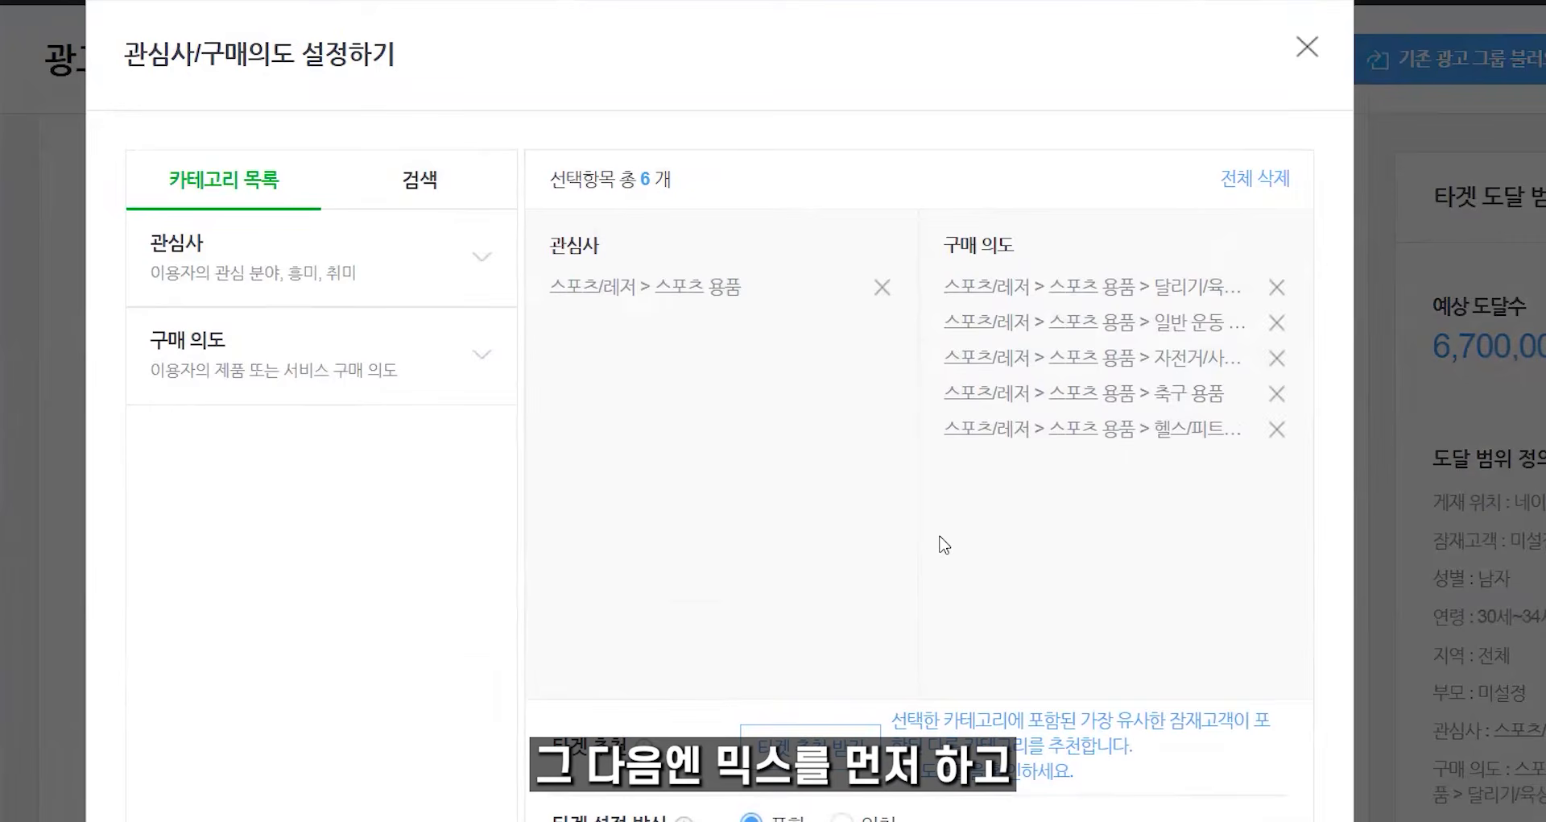
{"action": "scroll", "coordinate": [941, 543], "scroll_direction": "down", "scroll_amount": 2}
{"action": "left_click", "coordinate": [846, 624]}
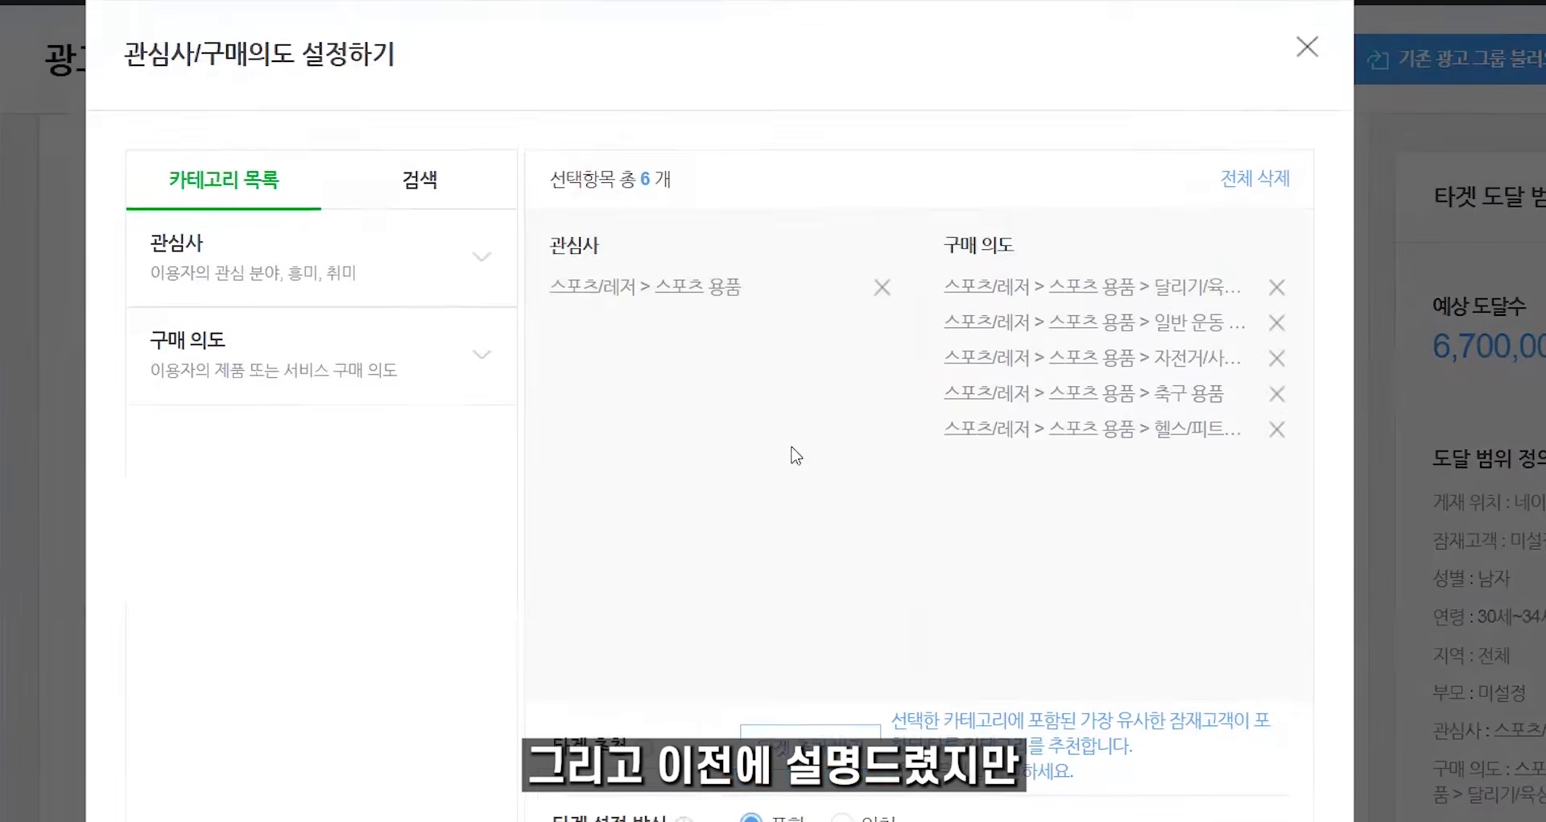
{"action": "scroll", "coordinate": [757, 548], "scroll_direction": "down", "scroll_amount": 2}
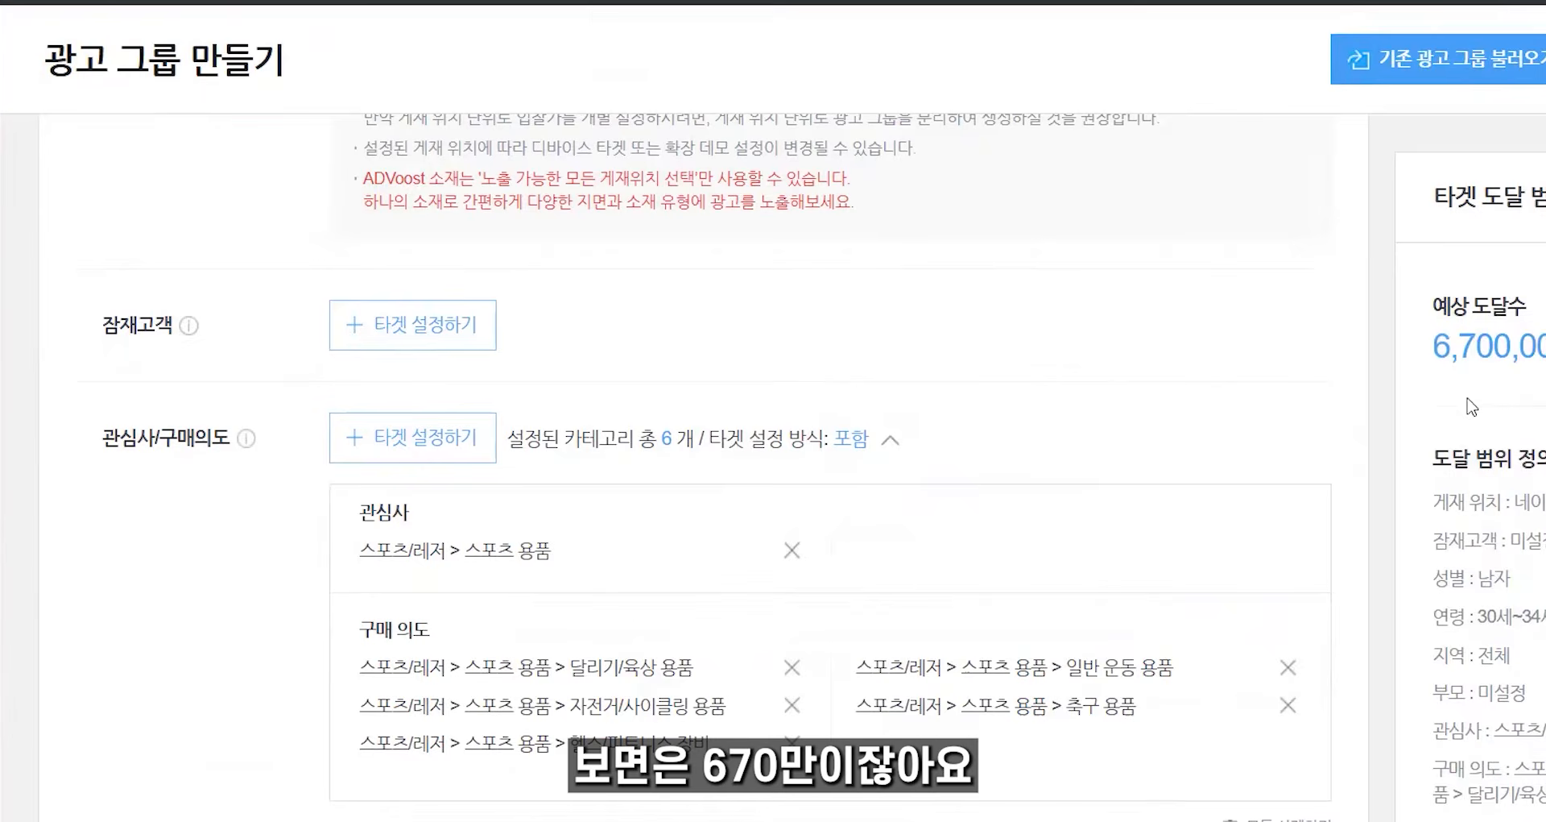
Step: Change the 타겟 설정 방식 of the interest and purchase-intent targets to 일치 and apply it
{"action": "left_click", "coordinate": [450, 440]}
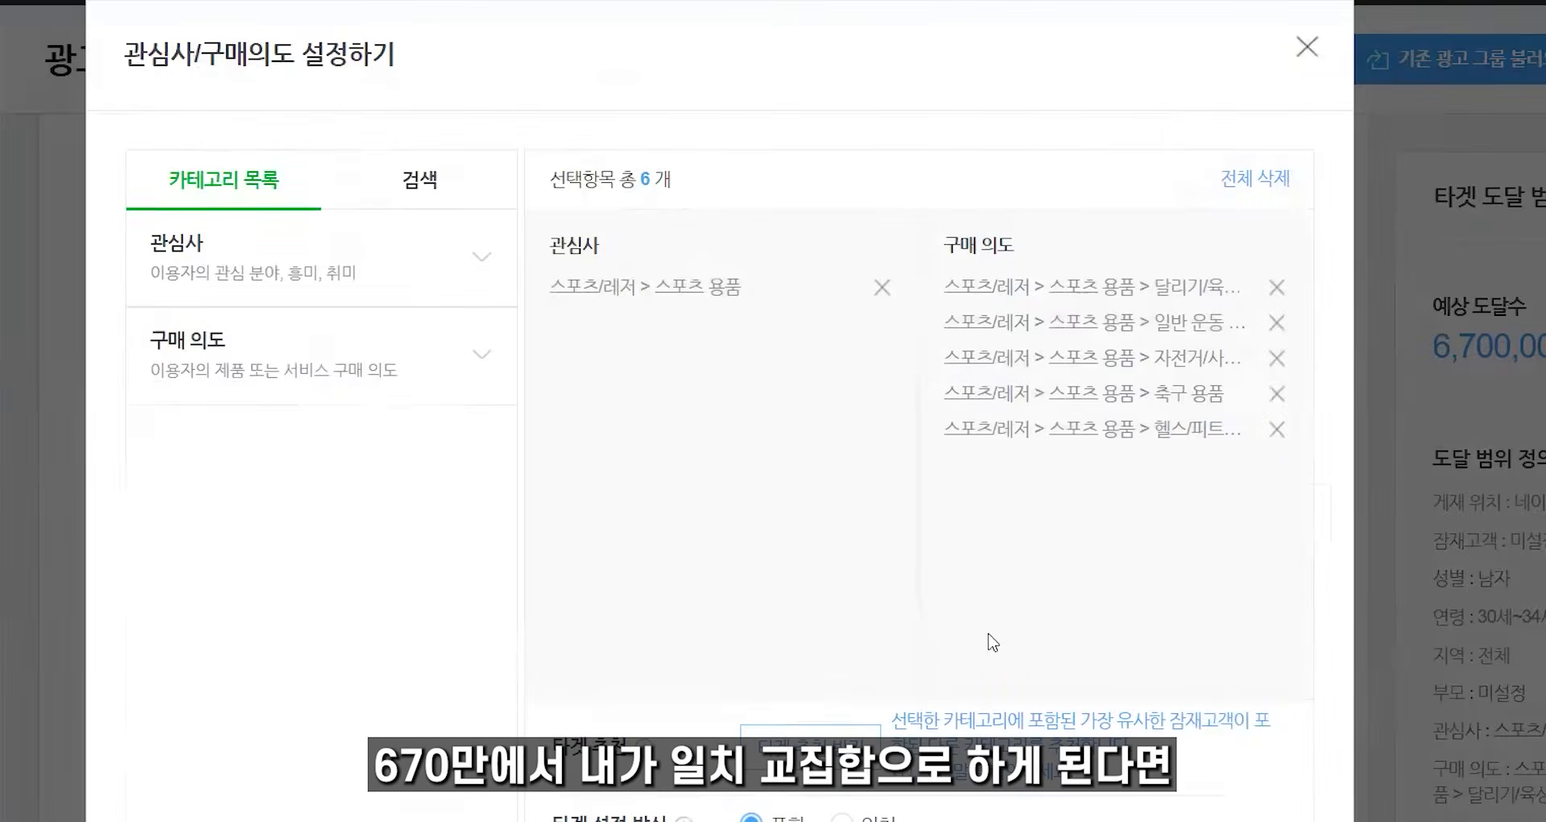
{"action": "left_click", "coordinate": [842, 817]}
{"action": "scroll", "coordinate": [846, 773], "scroll_direction": "down", "scroll_amount": 2}
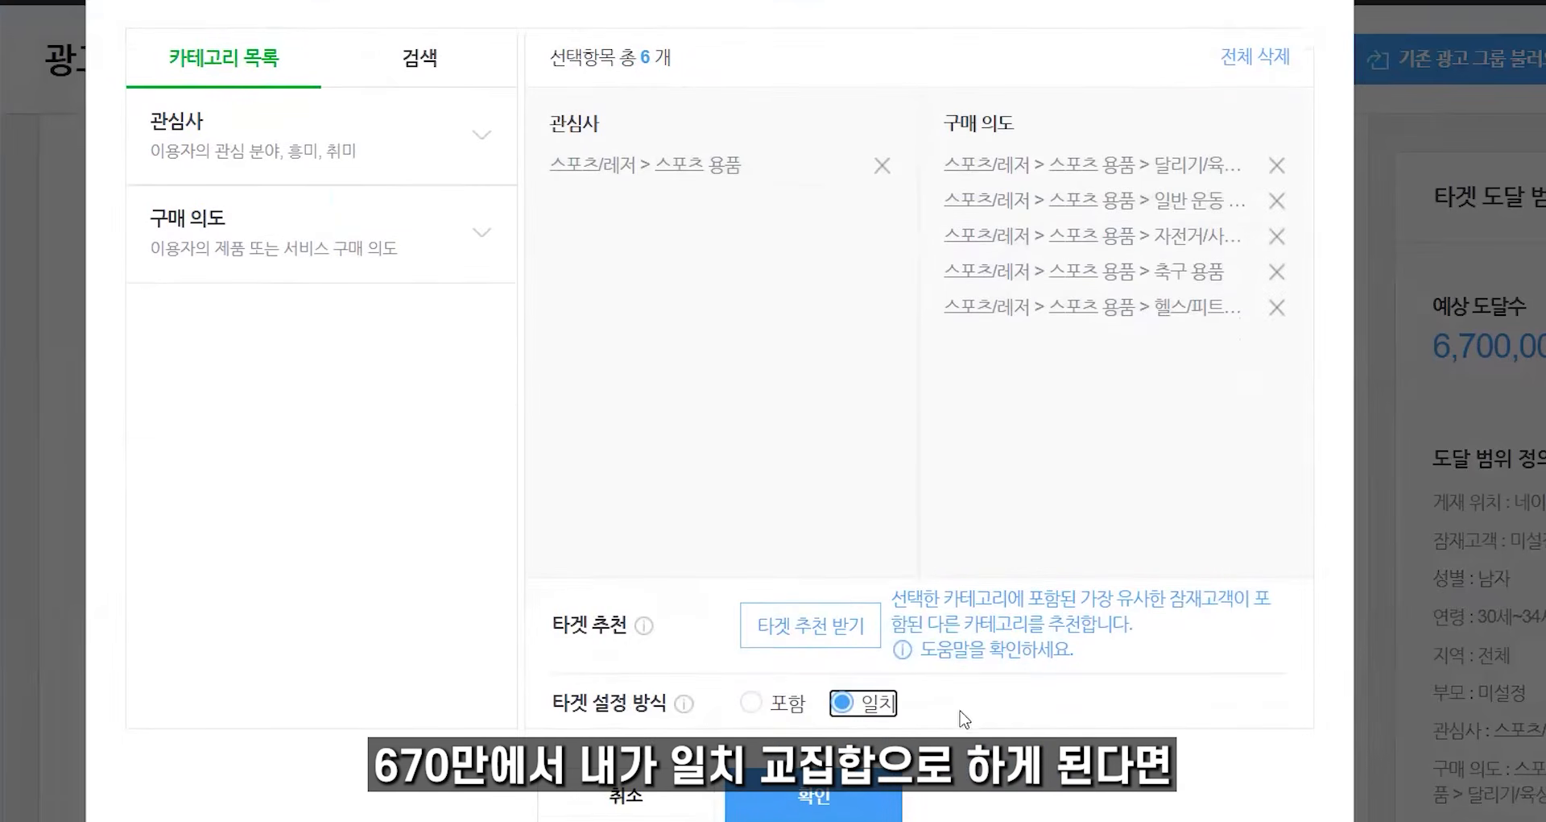
{"action": "left_click", "coordinate": [864, 801]}
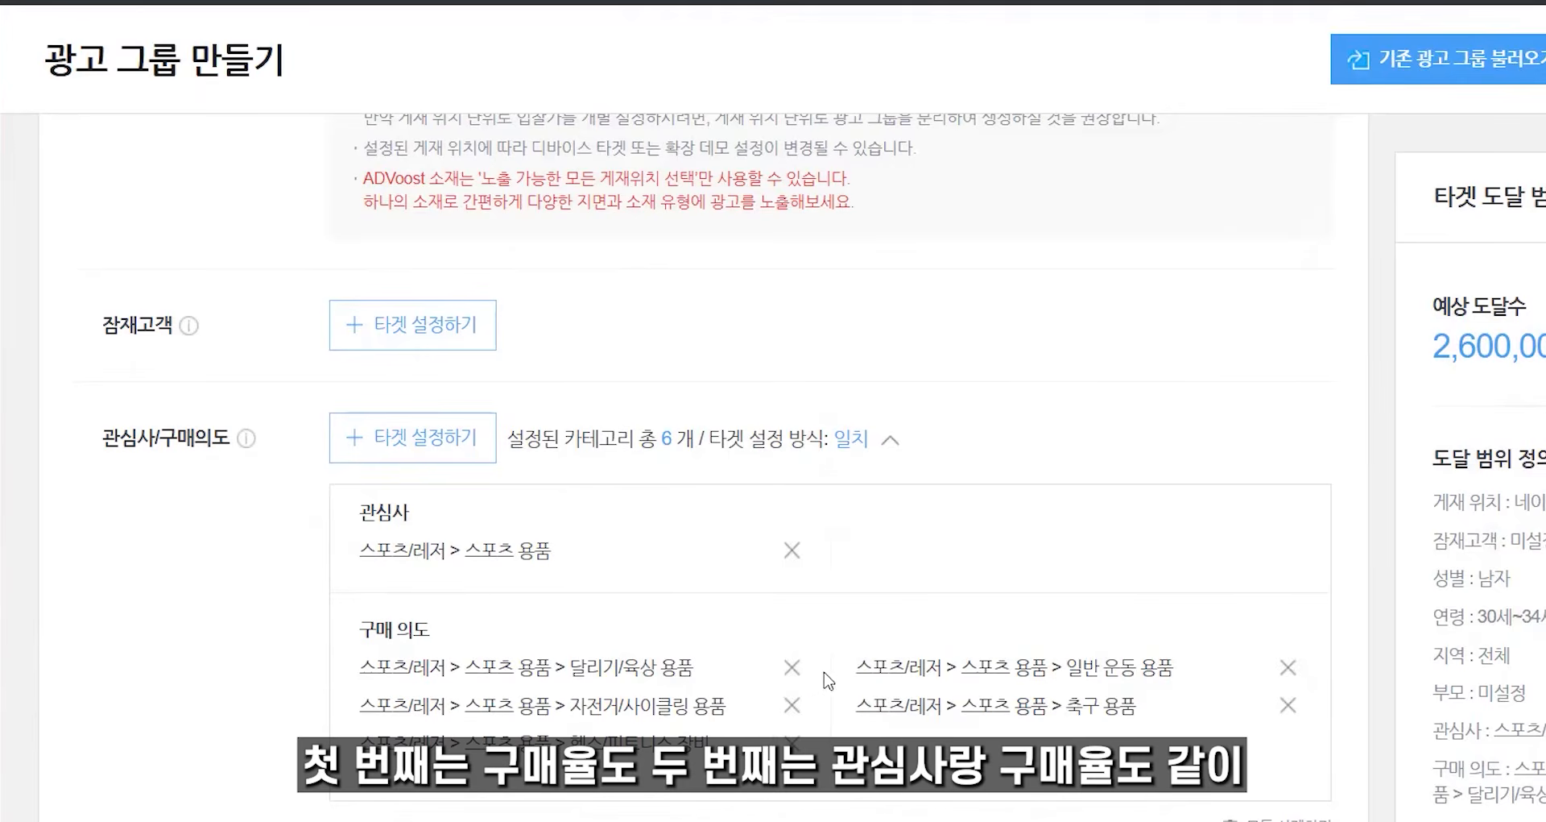
Step: Try adding the 관심사 categories 교육 and 도서/만화 in the ad group's 관심사/구매의도 settings
{"action": "left_click", "coordinate": [394, 440]}
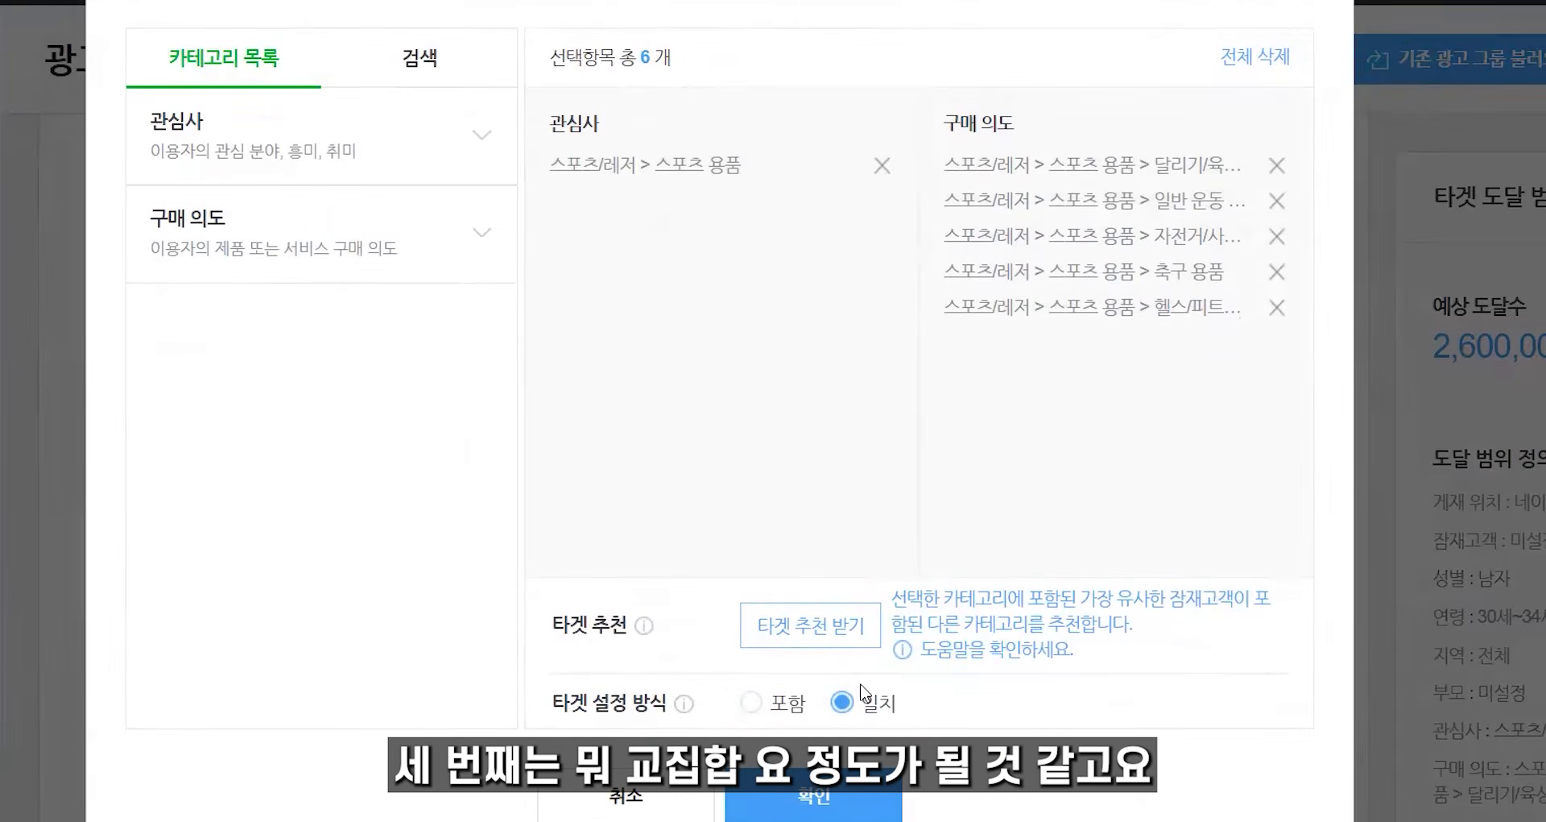
{"action": "left_click", "coordinate": [279, 133]}
{"action": "left_click", "coordinate": [163, 413]}
{"action": "left_click", "coordinate": [164, 520]}
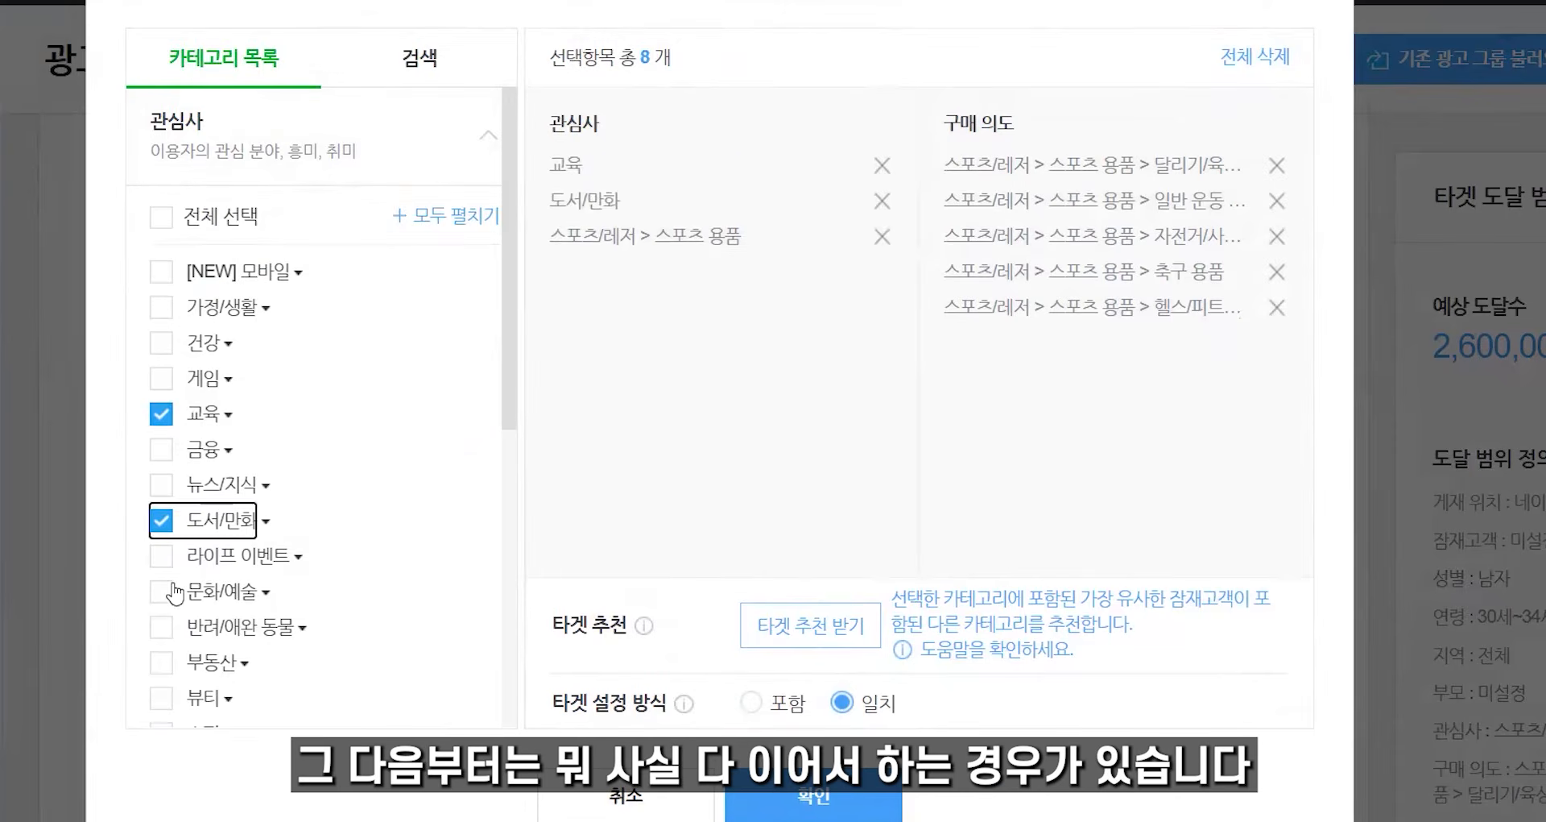
Step: Search the target categories for 스포츠 and look through the matching 관심사 and 구매 의도 entries
{"action": "left_click", "coordinate": [418, 62]}
{"action": "left_click", "coordinate": [372, 151]}
{"action": "type", "text": "스포츠"}
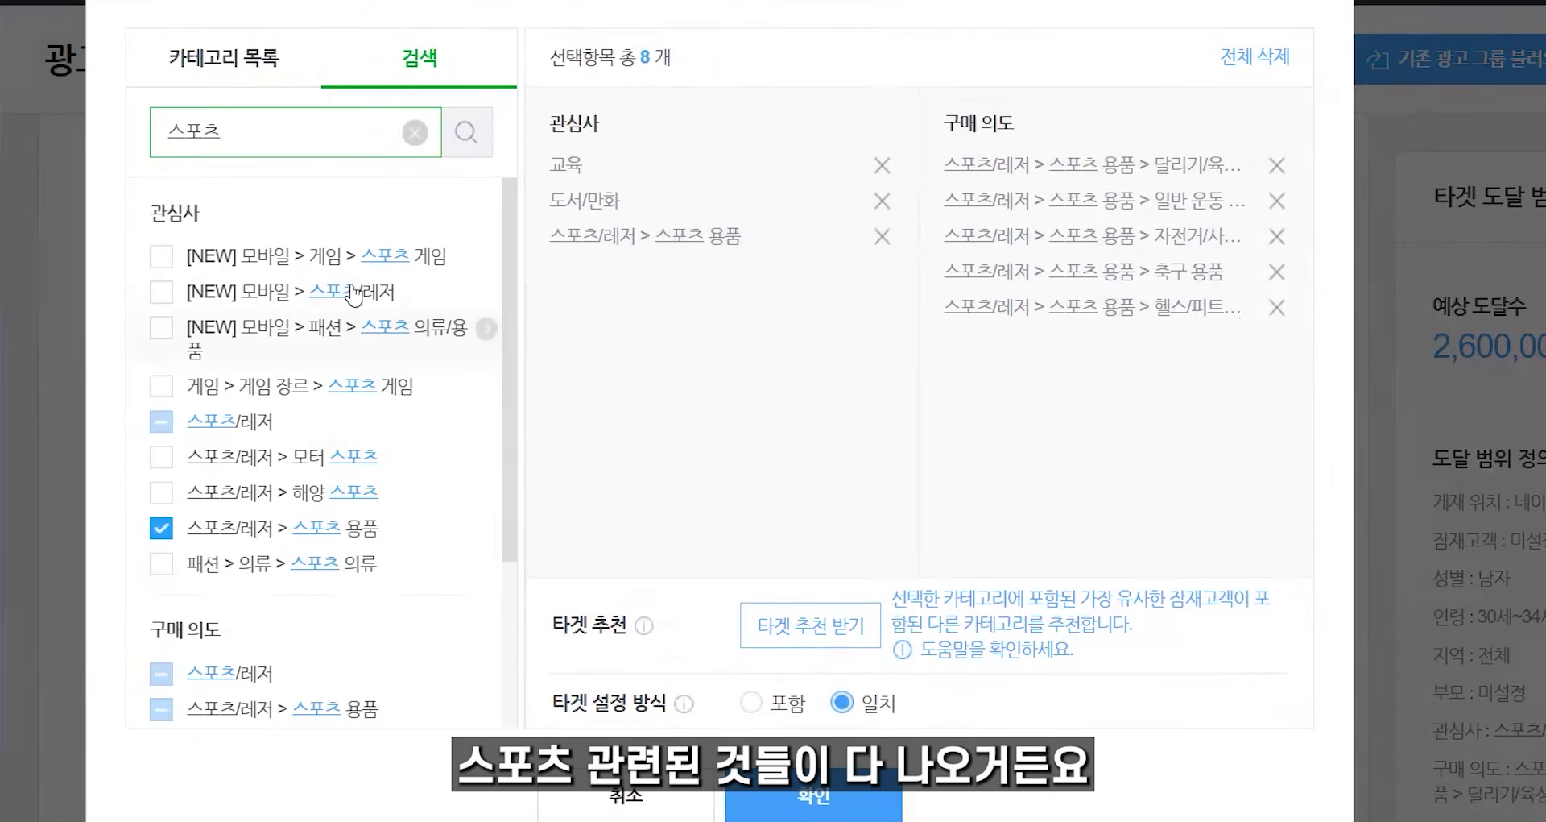
{"action": "scroll", "coordinate": [348, 368], "scroll_direction": "down", "scroll_amount": 3}
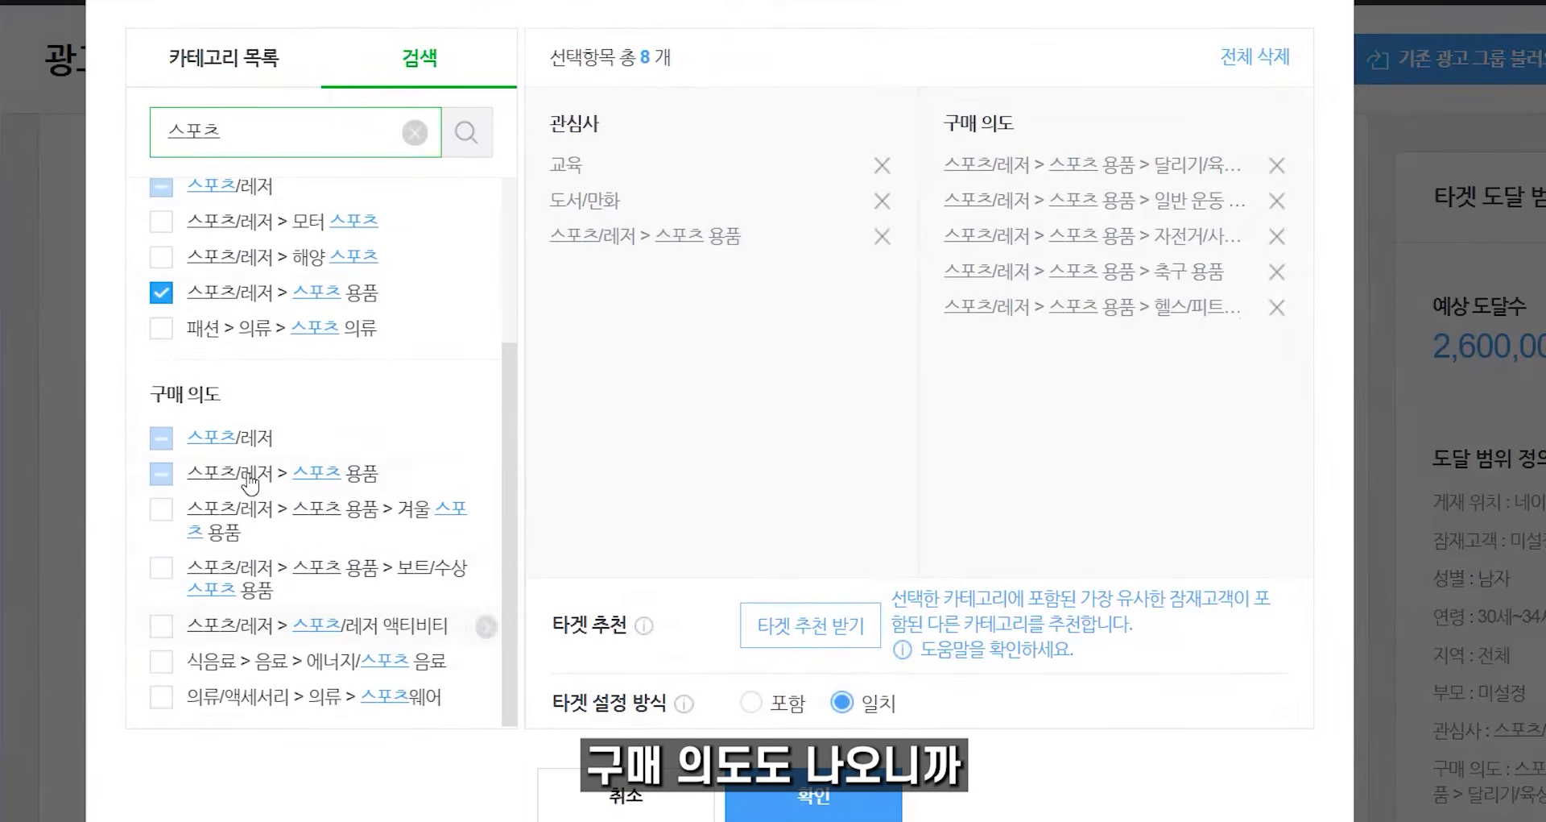
{"action": "left_click", "coordinate": [376, 705]}
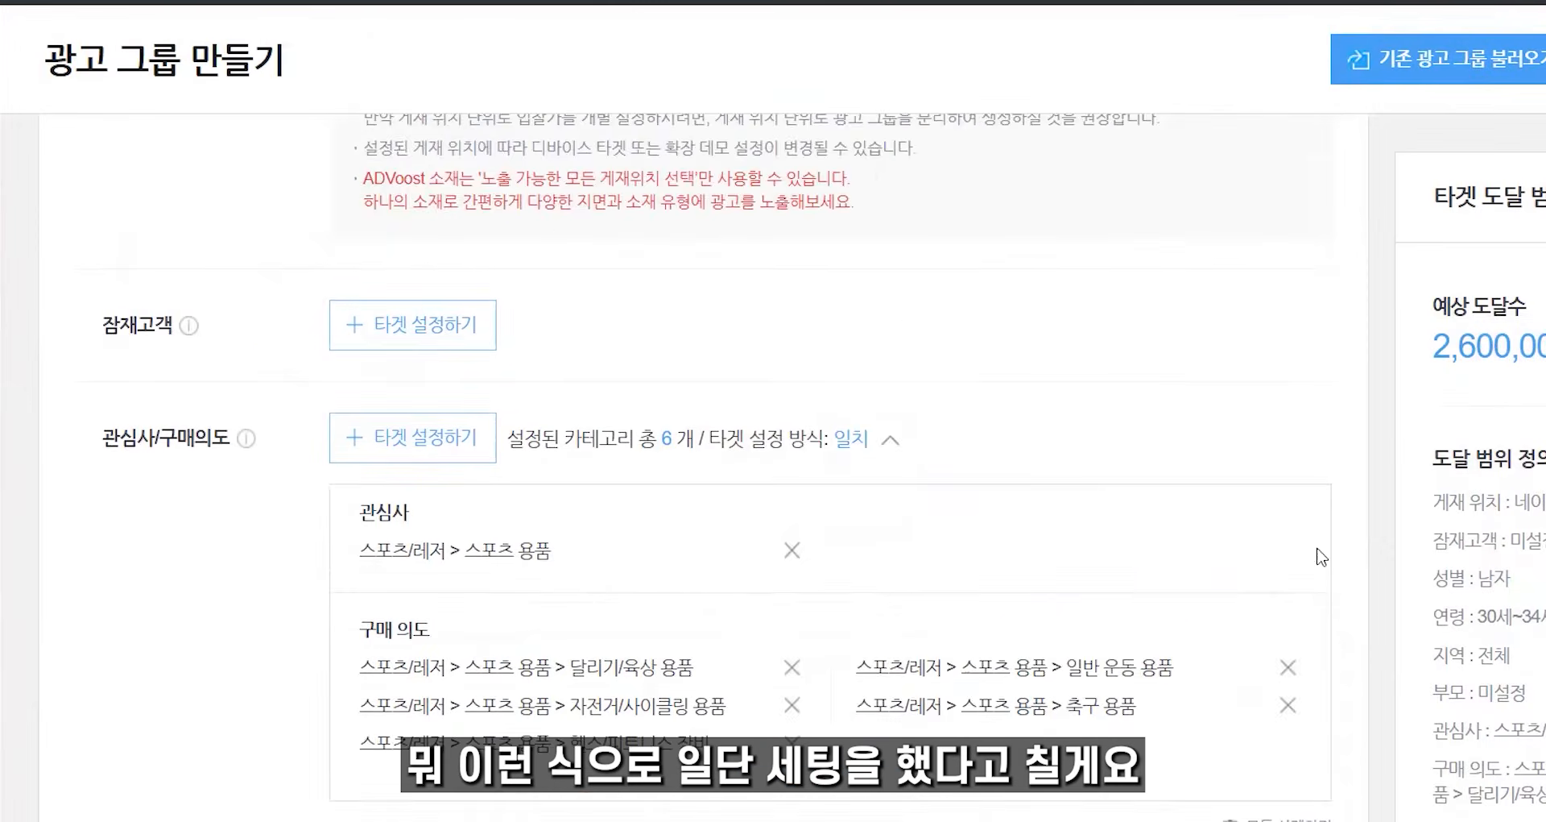
Step: Name the ad group "피드 남자35~54세_런닝관련 구매의도"
{"action": "scroll", "coordinate": [1308, 621], "scroll_direction": "down", "scroll_amount": 2}
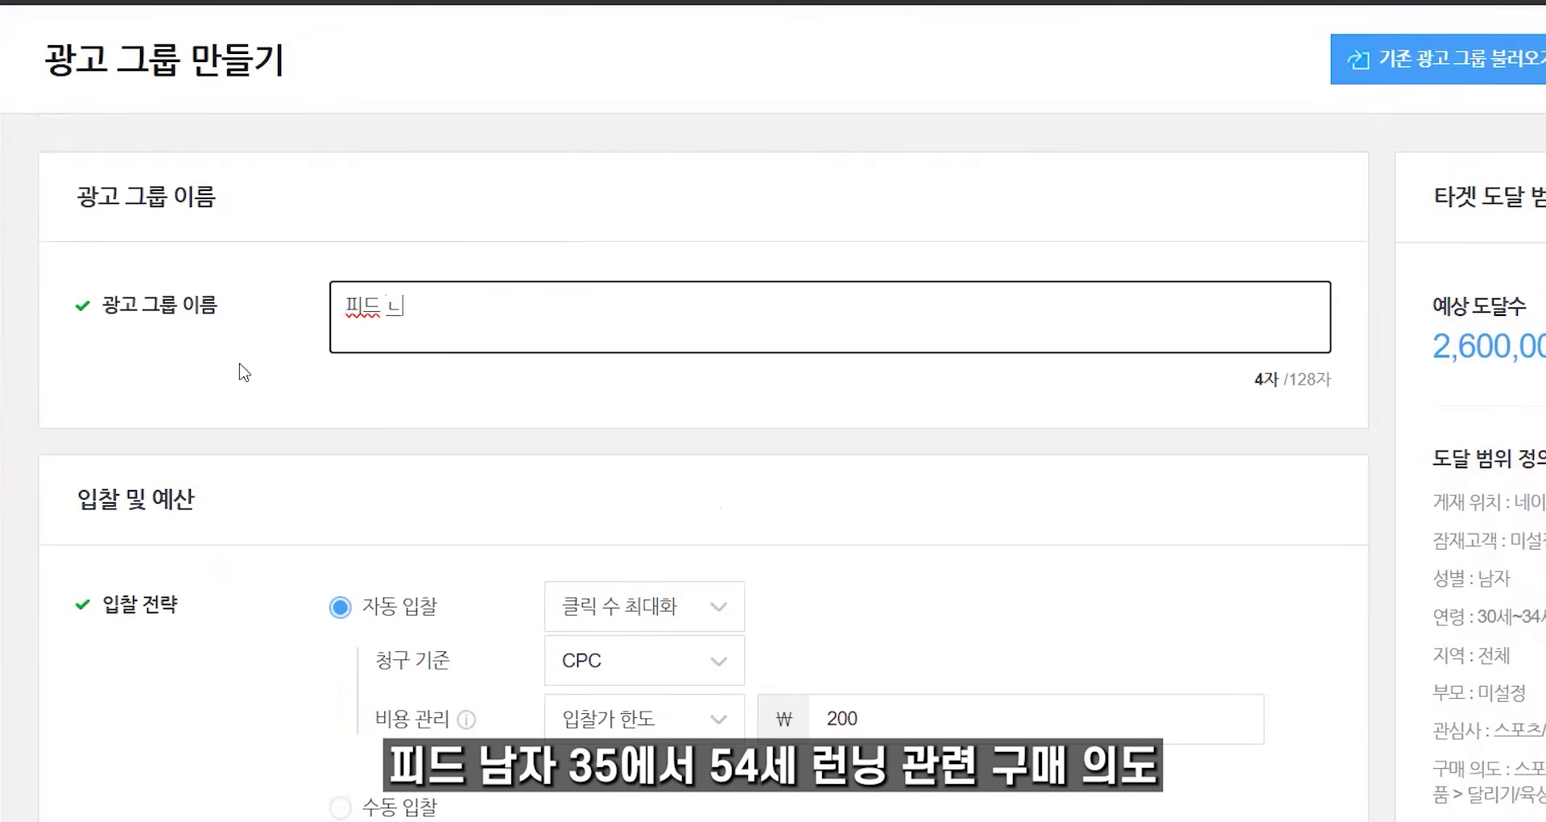
{"action": "type", "text": "지"}
{"action": "type", "text": "35"}
{"action": "type", "text": "~54세_런닝"}
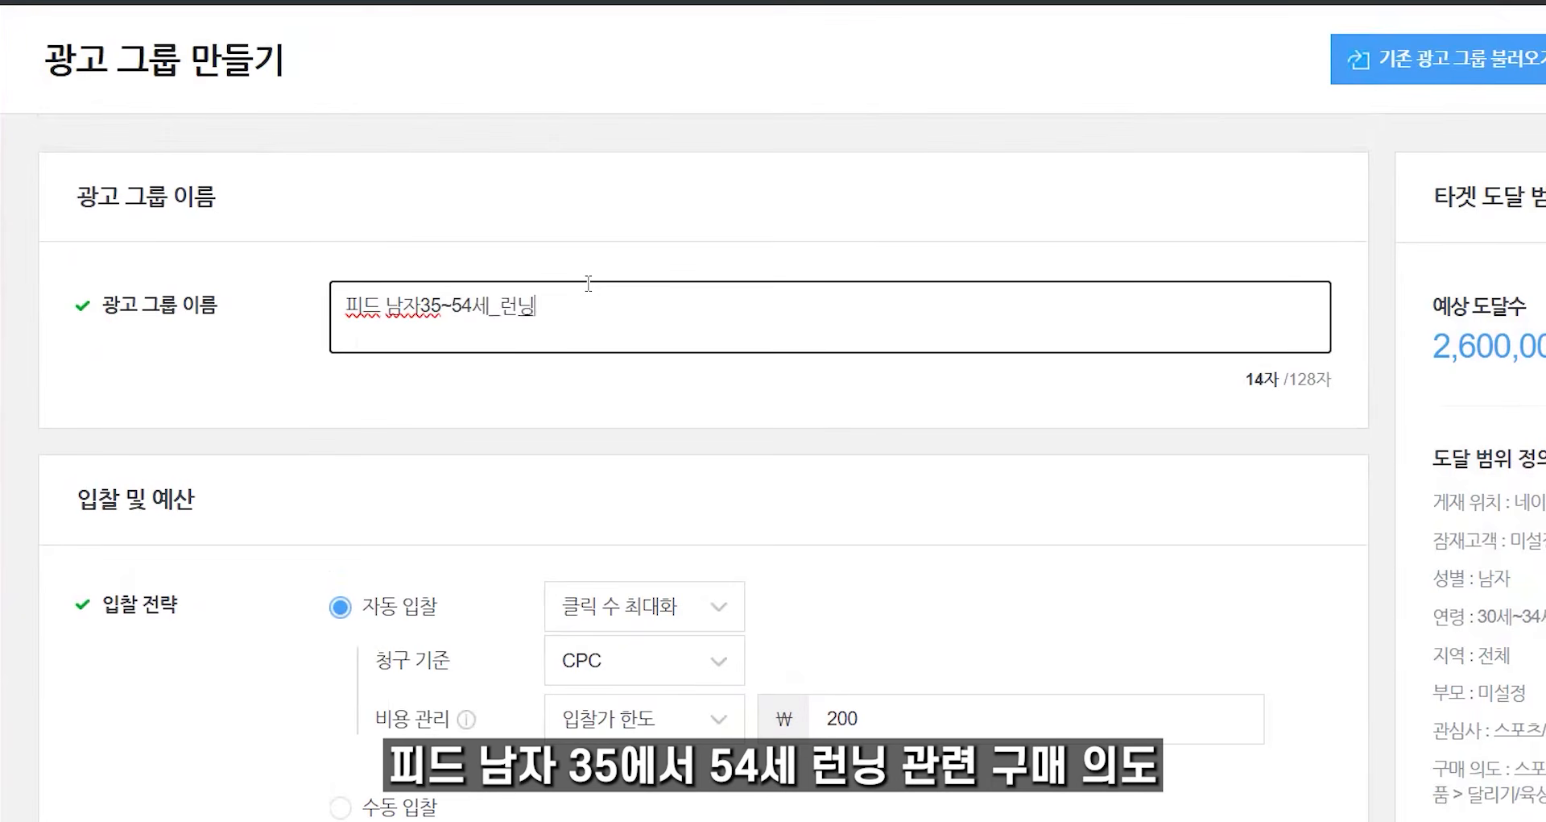
{"action": "type", "text": "괘련 구매의도"}
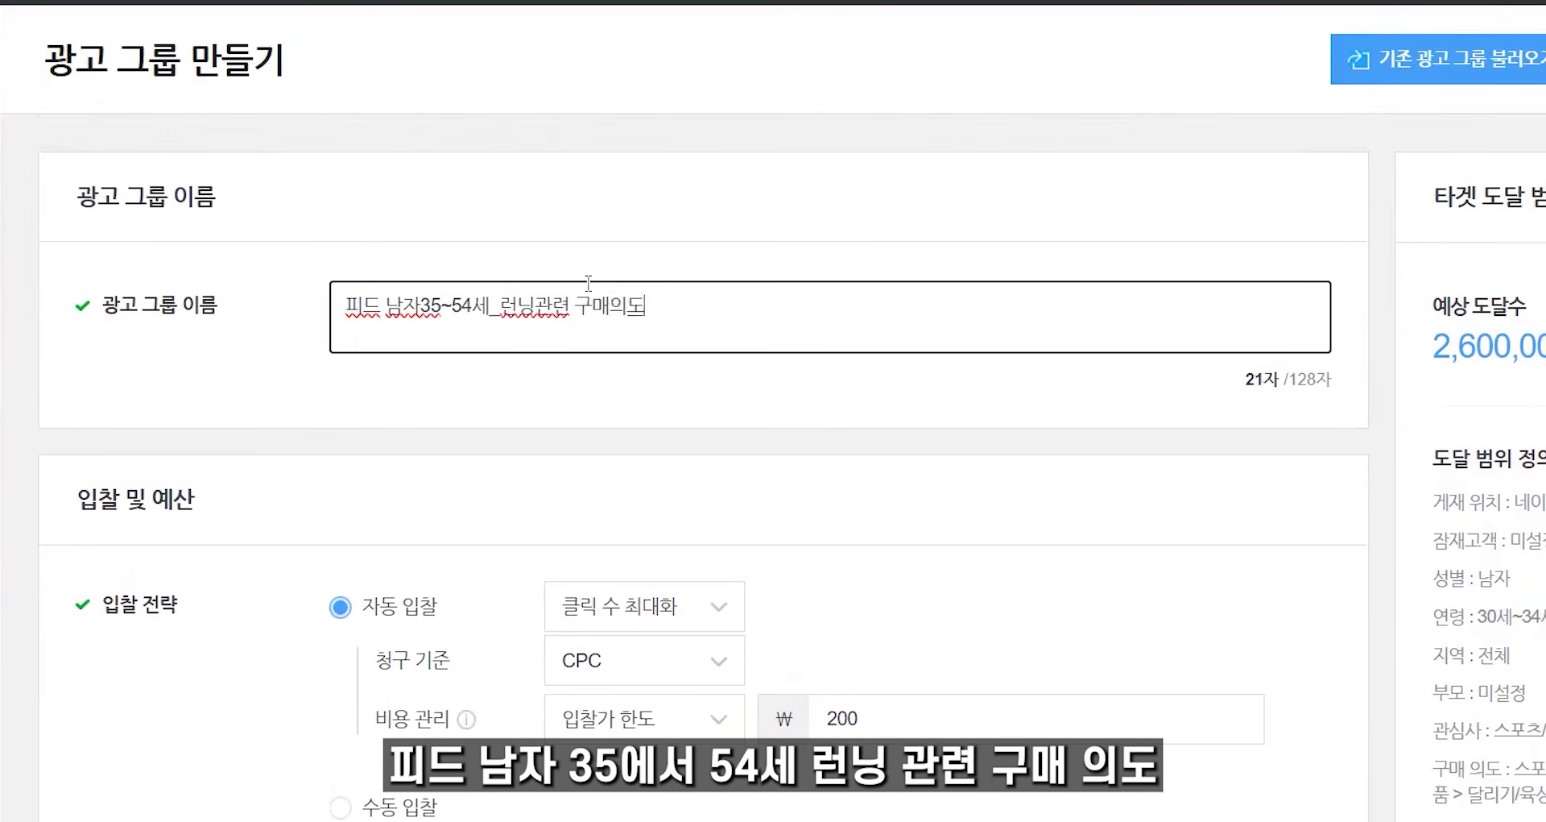
{"action": "triple_click", "coordinate": [678, 316]}
{"action": "left_click", "coordinate": [461, 314]}
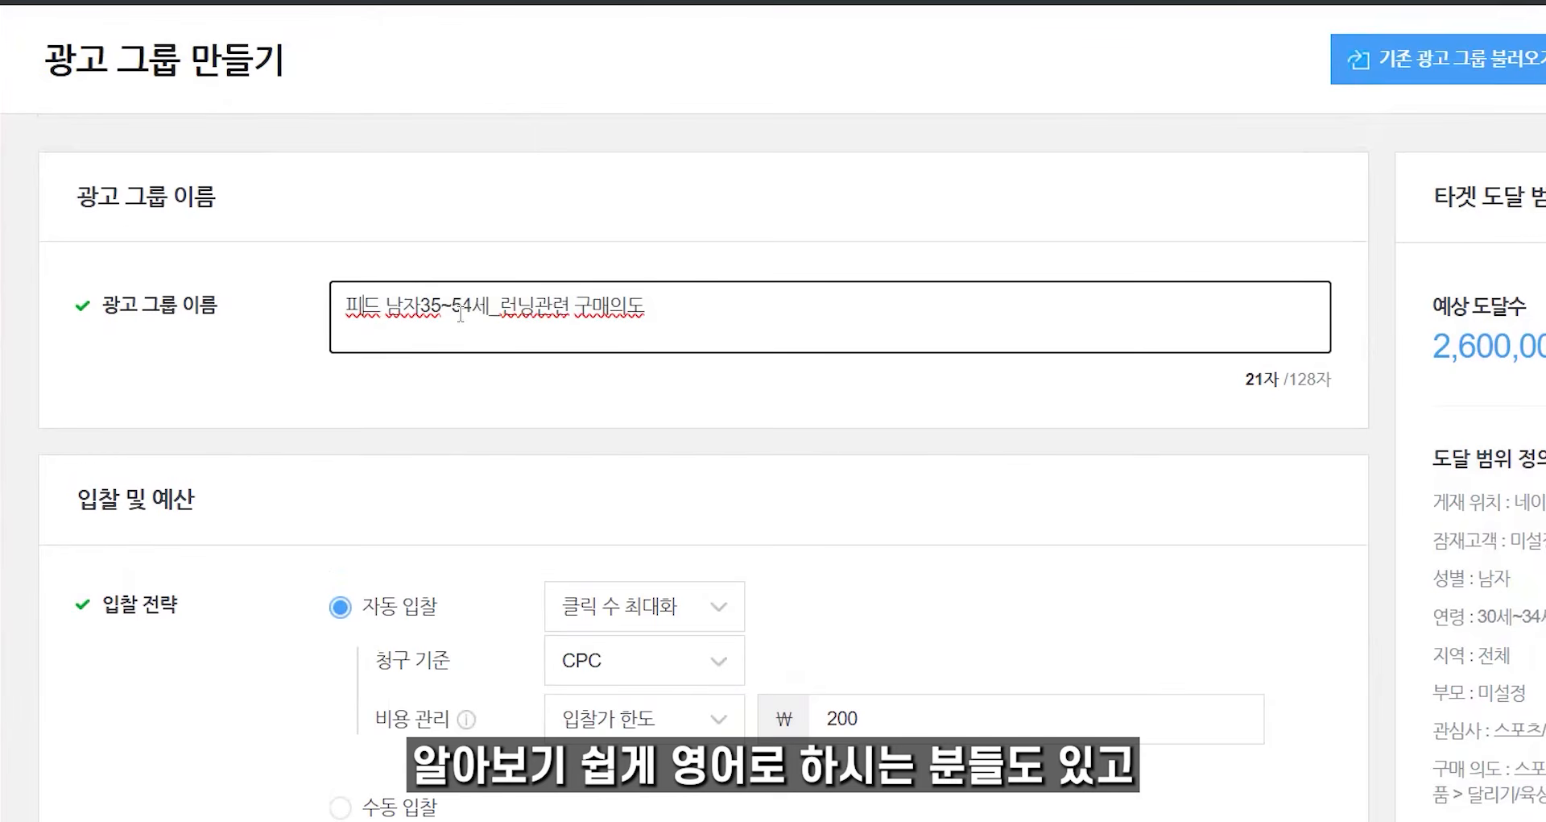
{"action": "left_click_drag", "start_coordinate": [813, 316], "coordinate": [24, 324]}
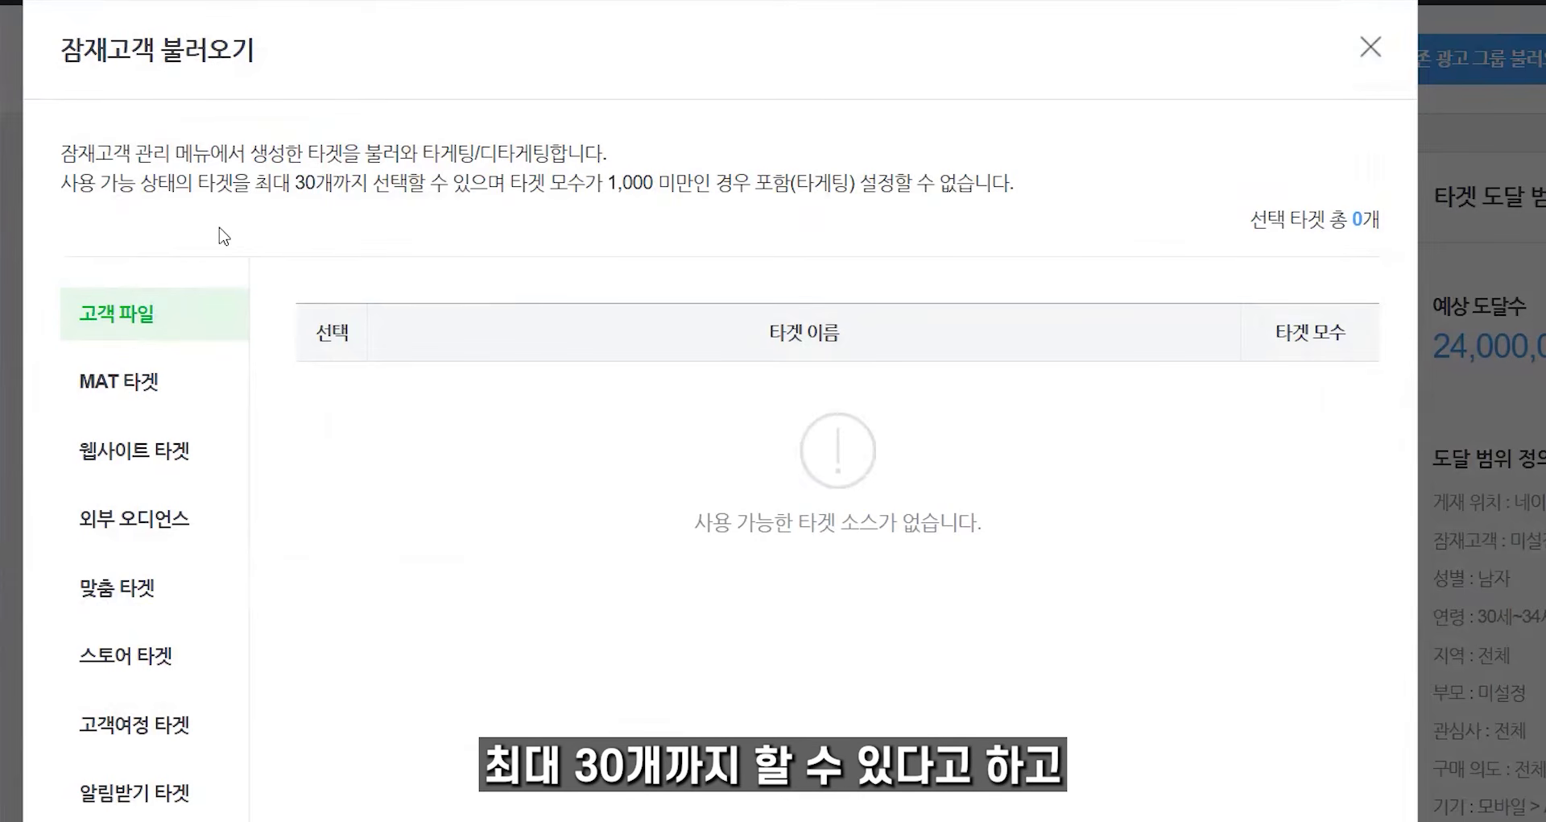
Step: Read the target selection limits for 잠재고객 and look through the MAT, 웹사이트, 외부 오디언스 and 맞춤 타겟 lists
{"action": "left_click_drag", "start_coordinate": [289, 182], "coordinate": [457, 184]}
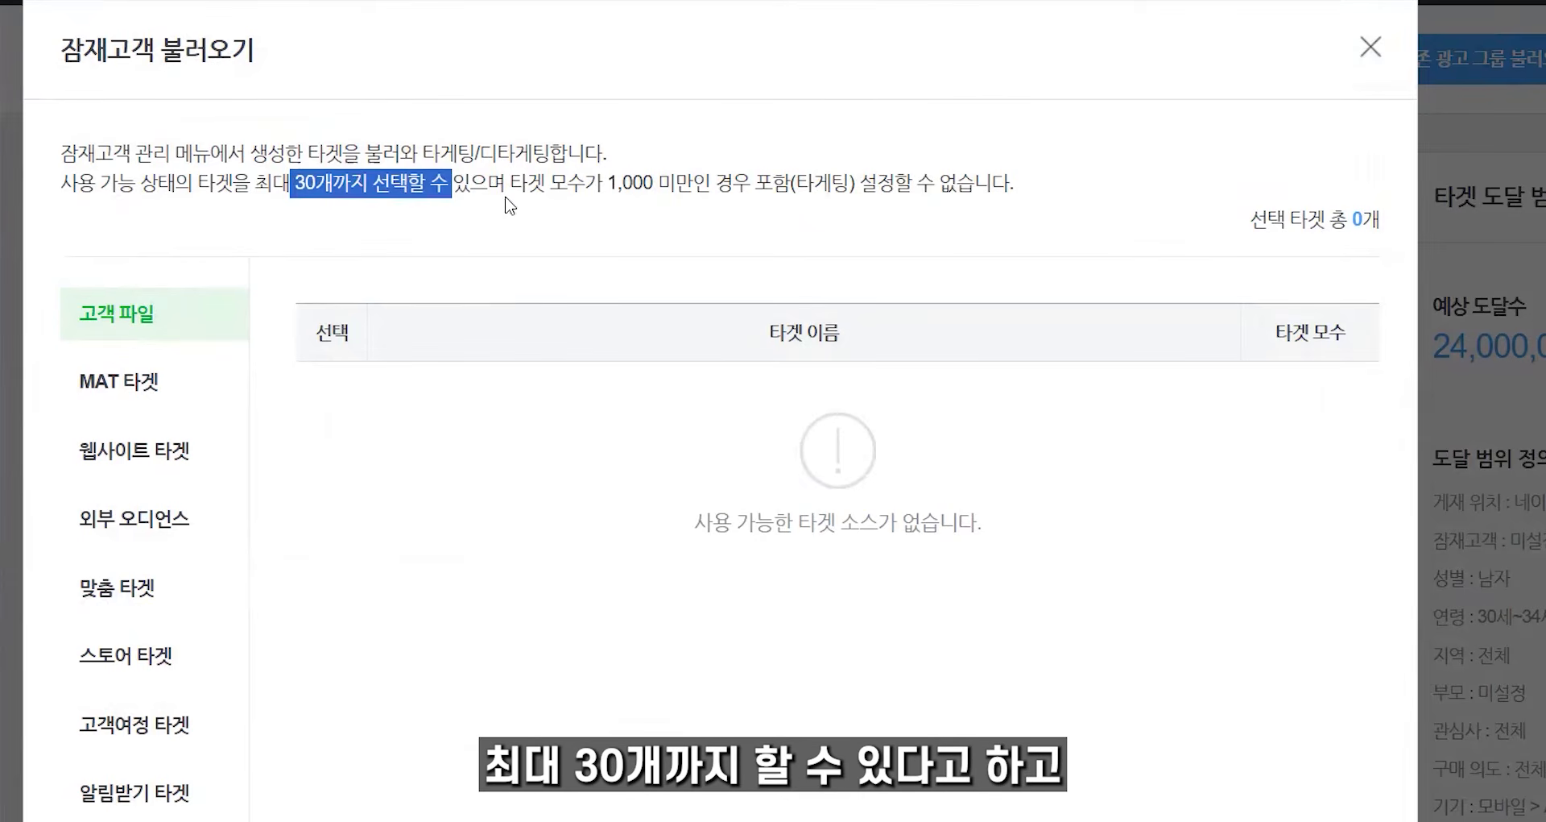
{"action": "left_click_drag", "start_coordinate": [617, 185], "coordinate": [791, 193]}
{"action": "scroll", "coordinate": [982, 321], "scroll_direction": "down", "scroll_amount": 3}
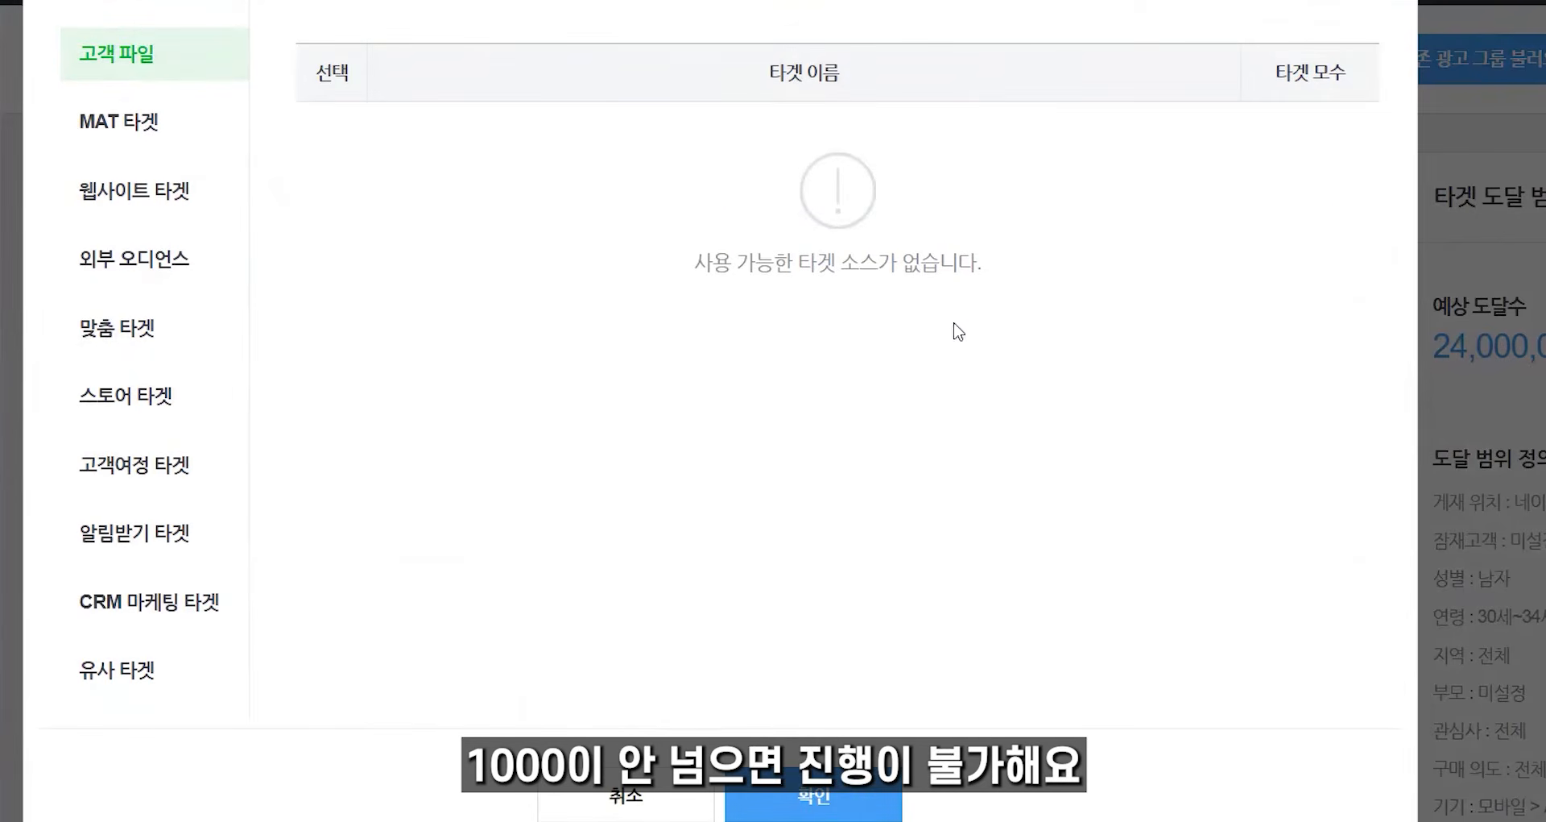
{"action": "scroll", "coordinate": [956, 327], "scroll_direction": "up", "scroll_amount": 3}
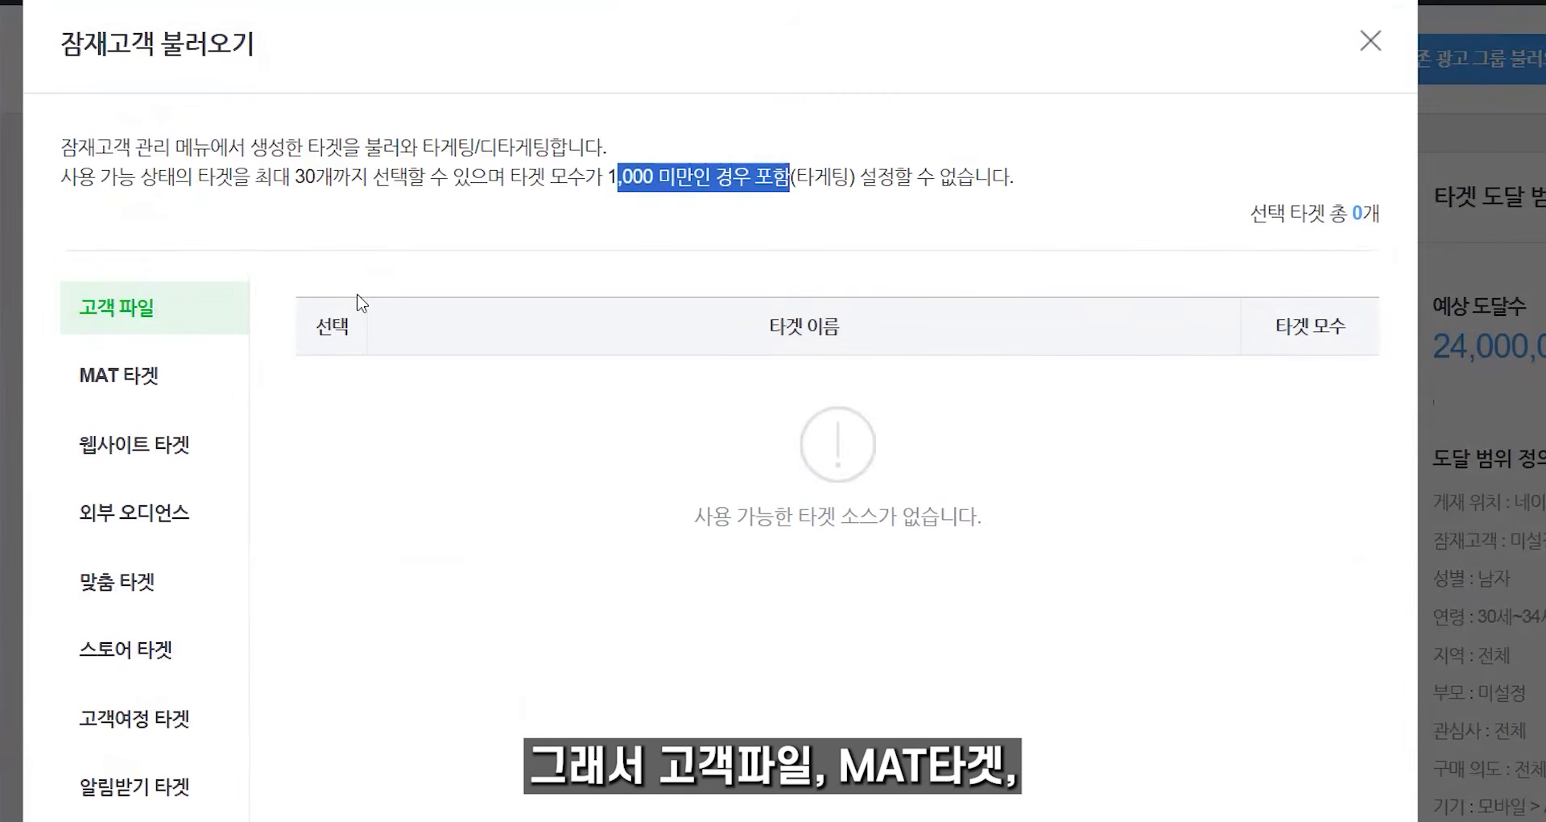
{"action": "left_click", "coordinate": [125, 384]}
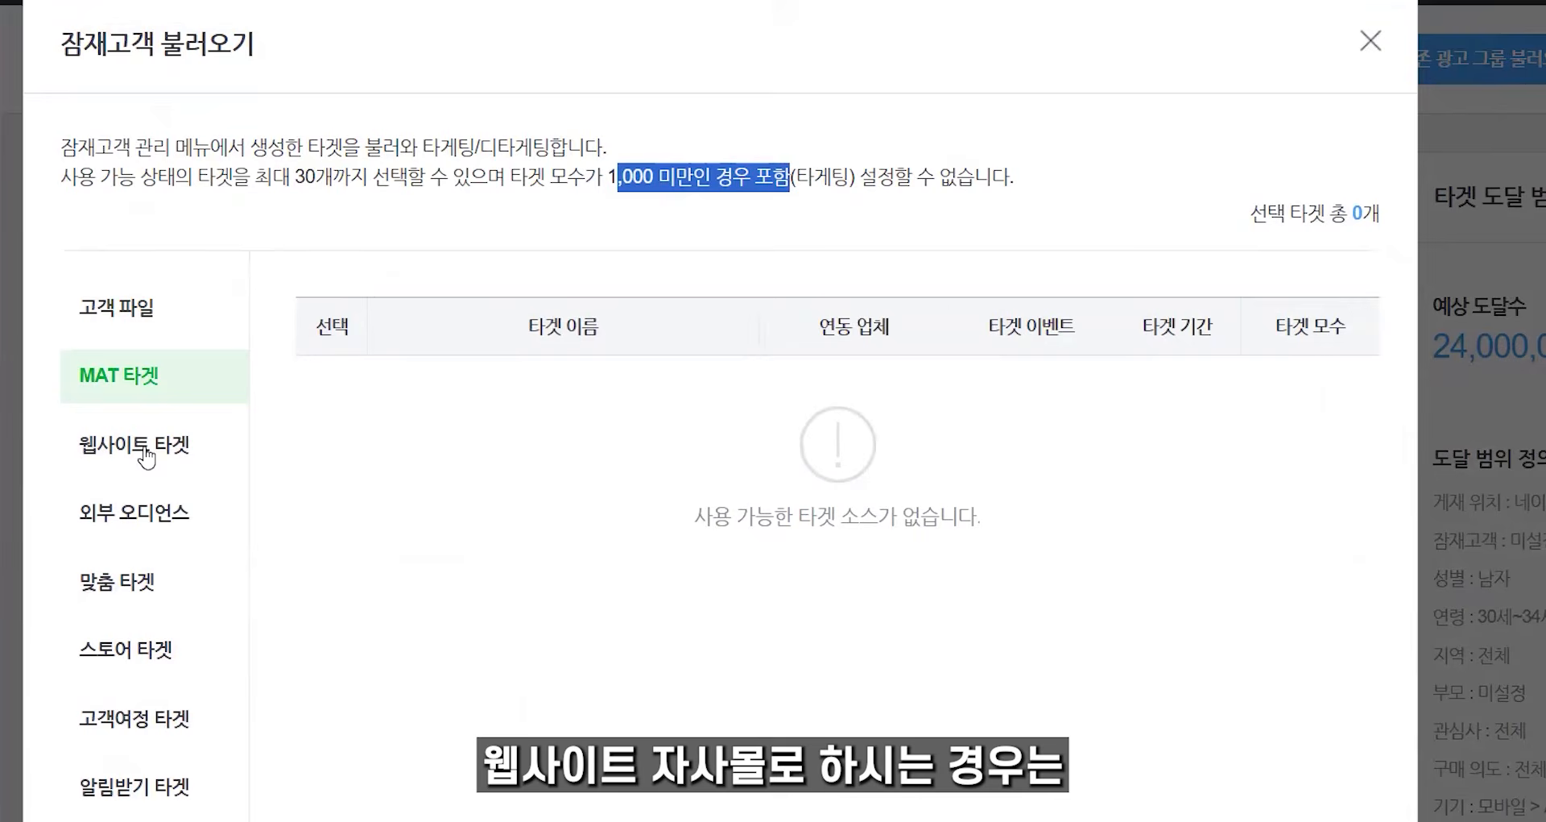
{"action": "left_click", "coordinate": [146, 457]}
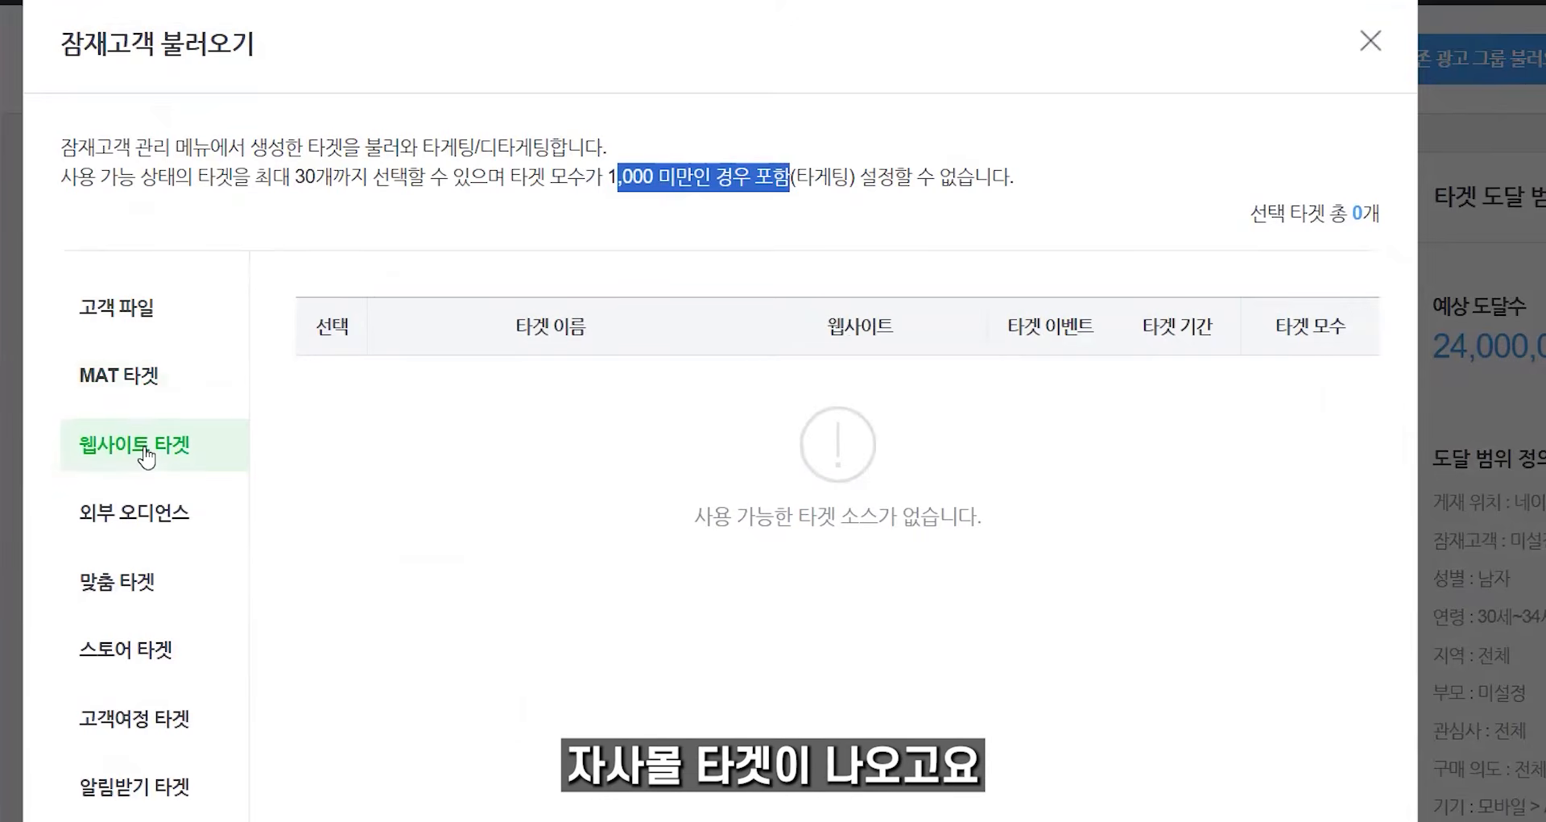
{"action": "scroll", "coordinate": [146, 457], "scroll_direction": "down", "scroll_amount": 3}
{"action": "left_click", "coordinate": [102, 265]}
{"action": "left_click", "coordinate": [127, 337]}
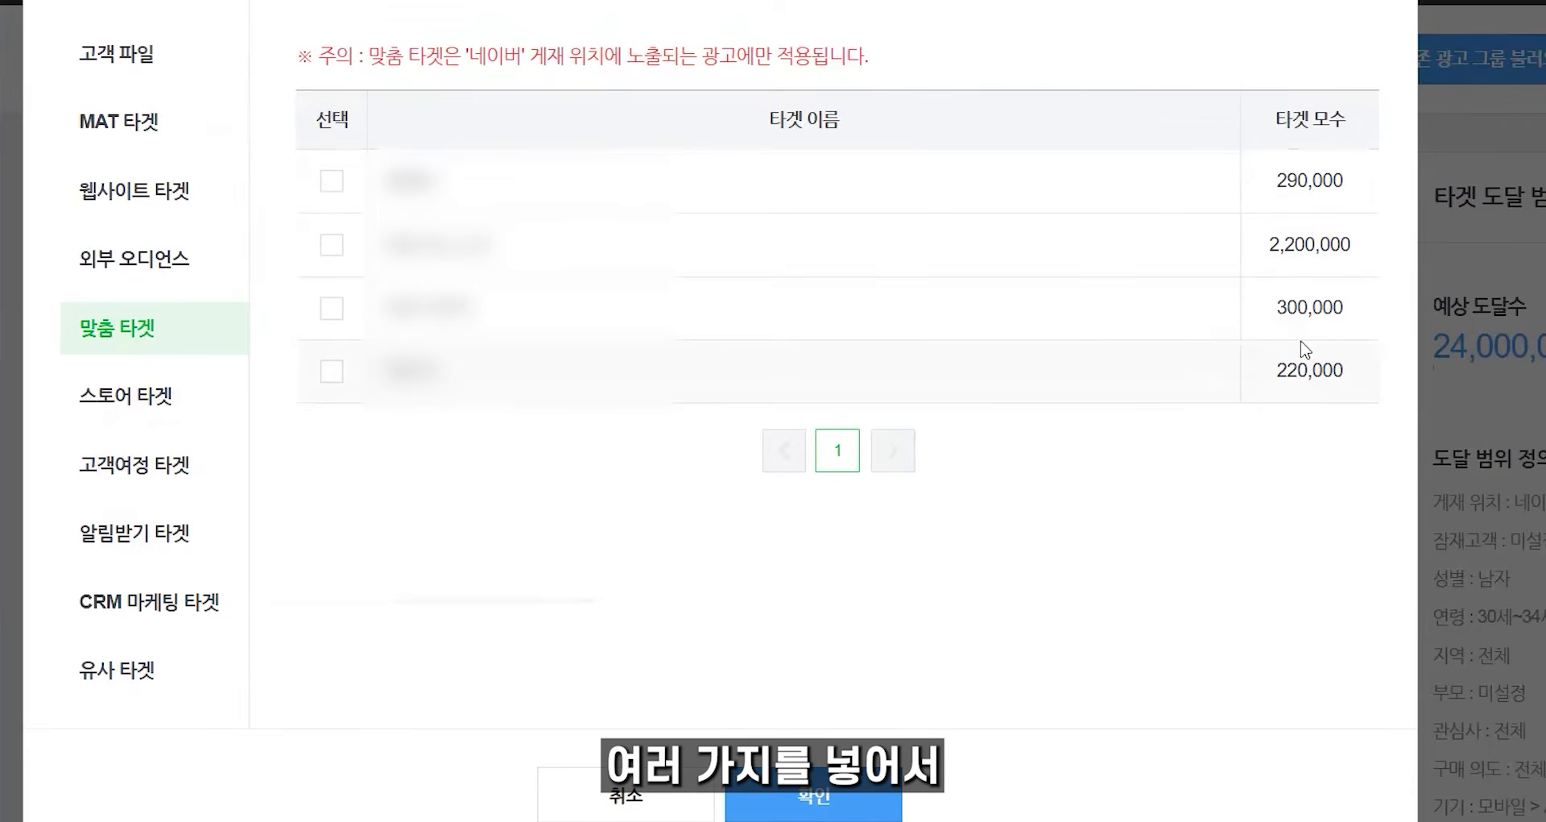
Step: Try selecting all four 맞춤 타겟 entries together, and then only the last one in the list
{"action": "left_click", "coordinate": [332, 370]}
{"action": "left_click", "coordinate": [332, 308]}
{"action": "left_click", "coordinate": [332, 245]}
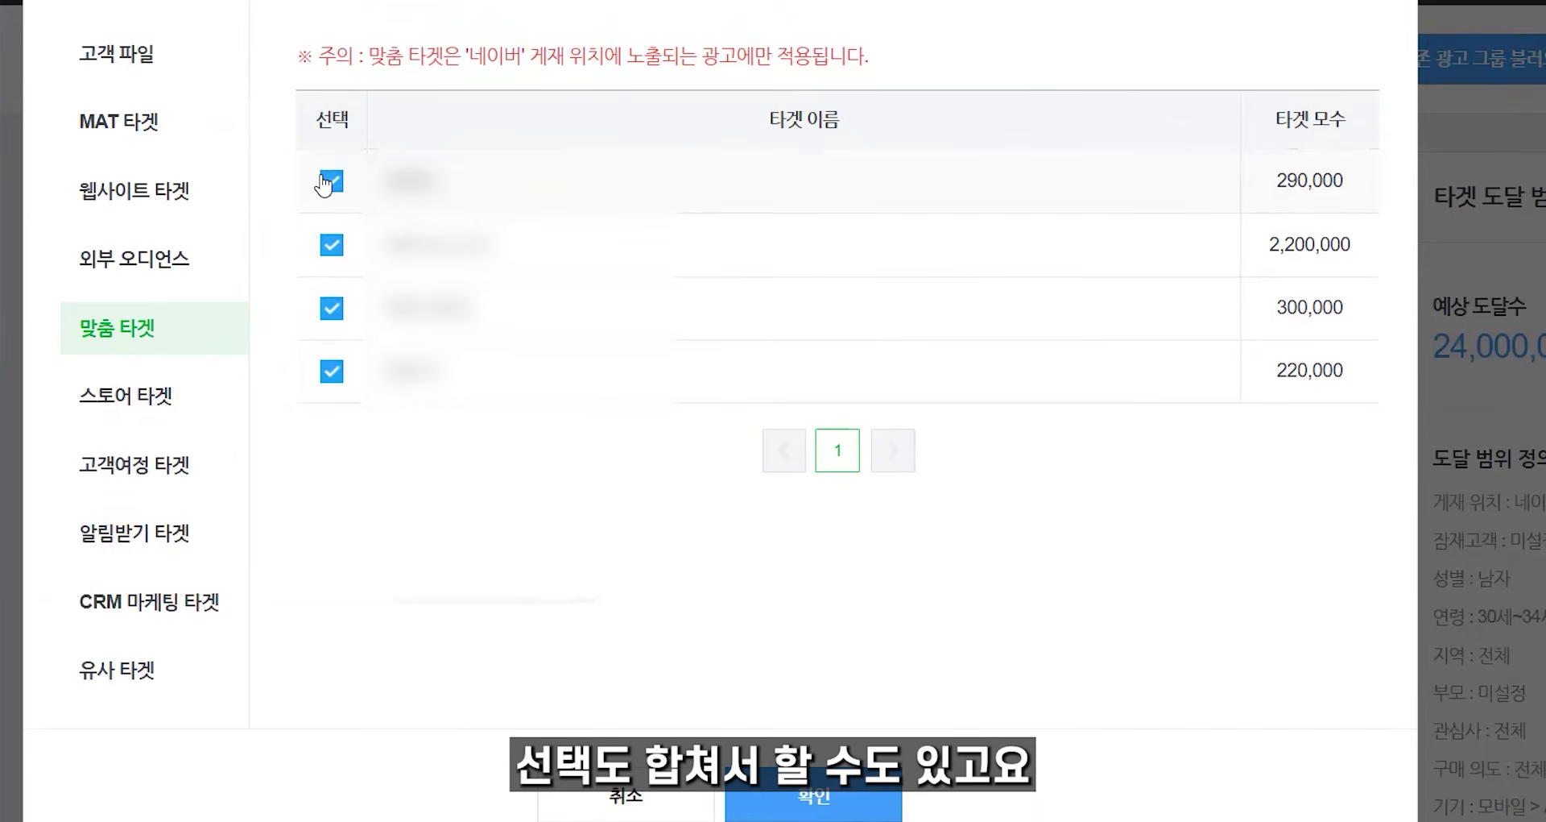
{"action": "left_click", "coordinate": [334, 248]}
{"action": "left_click", "coordinate": [330, 309]}
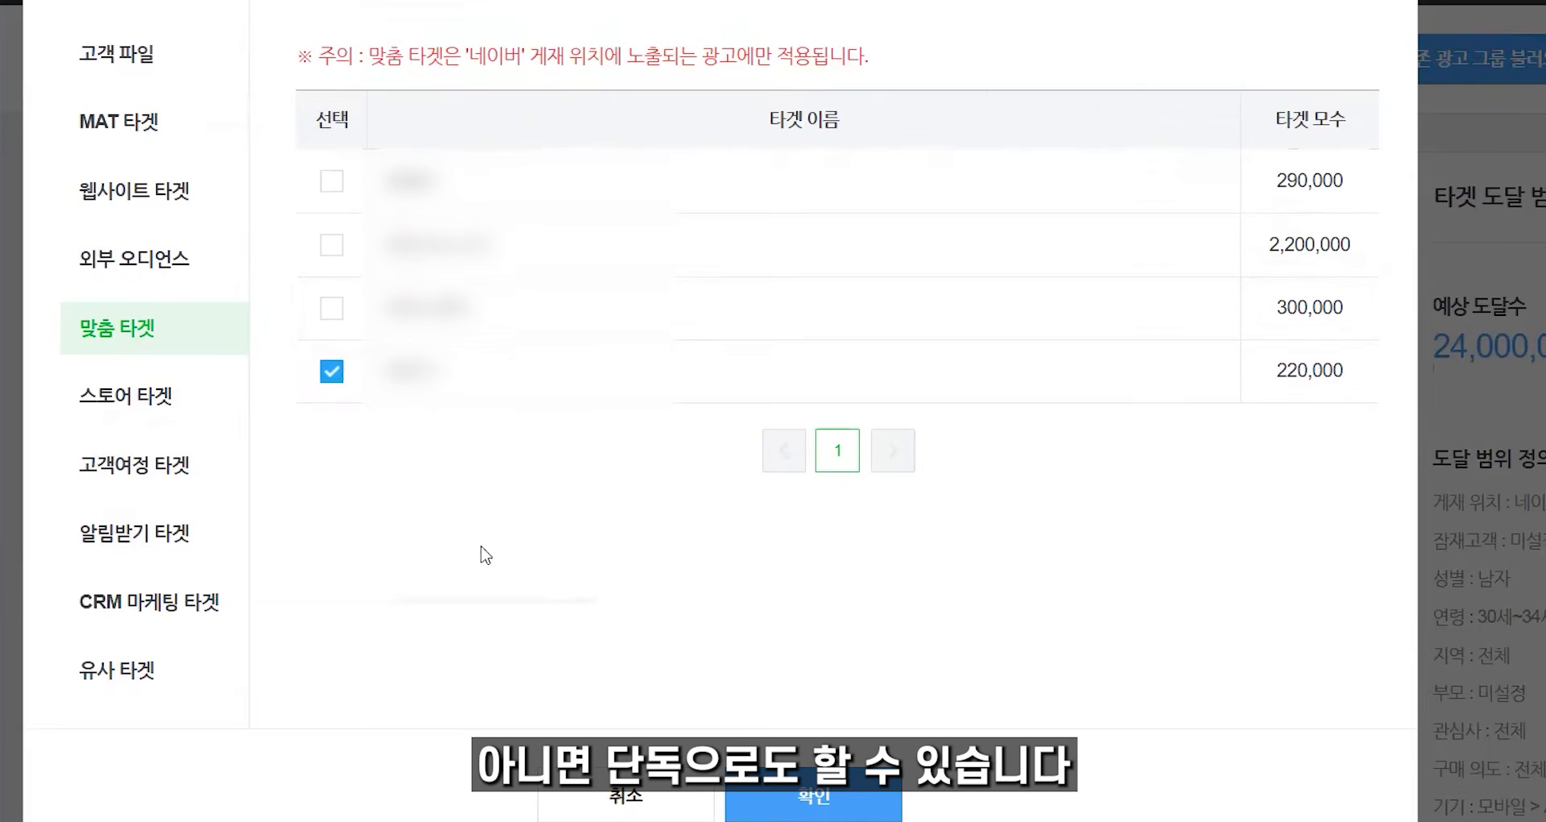
Step: Select the 스토어 타겟 entries 방문 90일, 구매시도(15일) and 구매이력(30일) and apply them to the ad group
{"action": "left_click", "coordinate": [139, 396]}
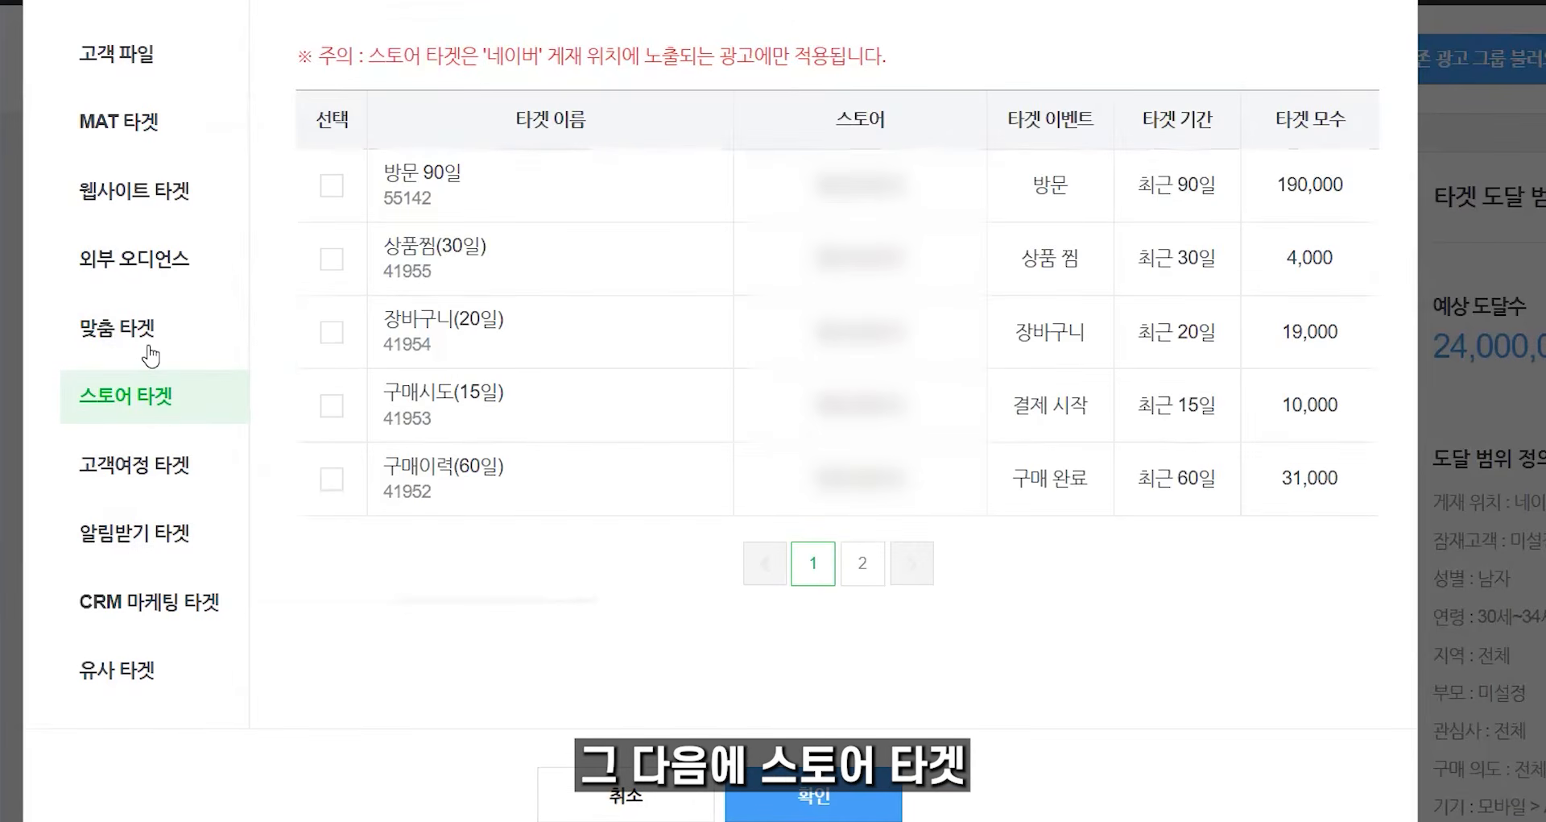
{"action": "left_click", "coordinate": [863, 575]}
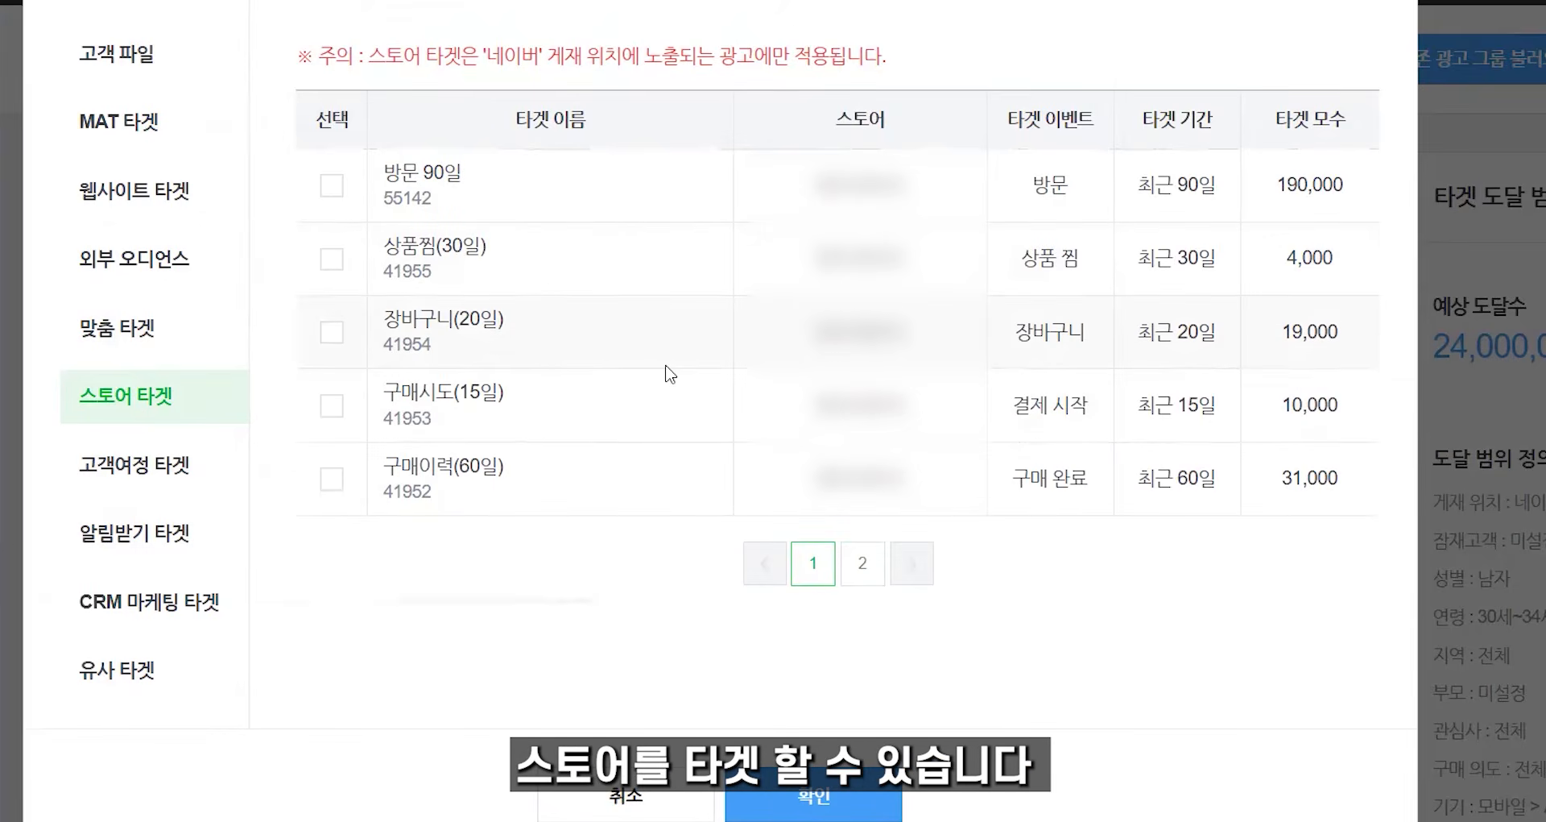
{"action": "left_click", "coordinate": [332, 185]}
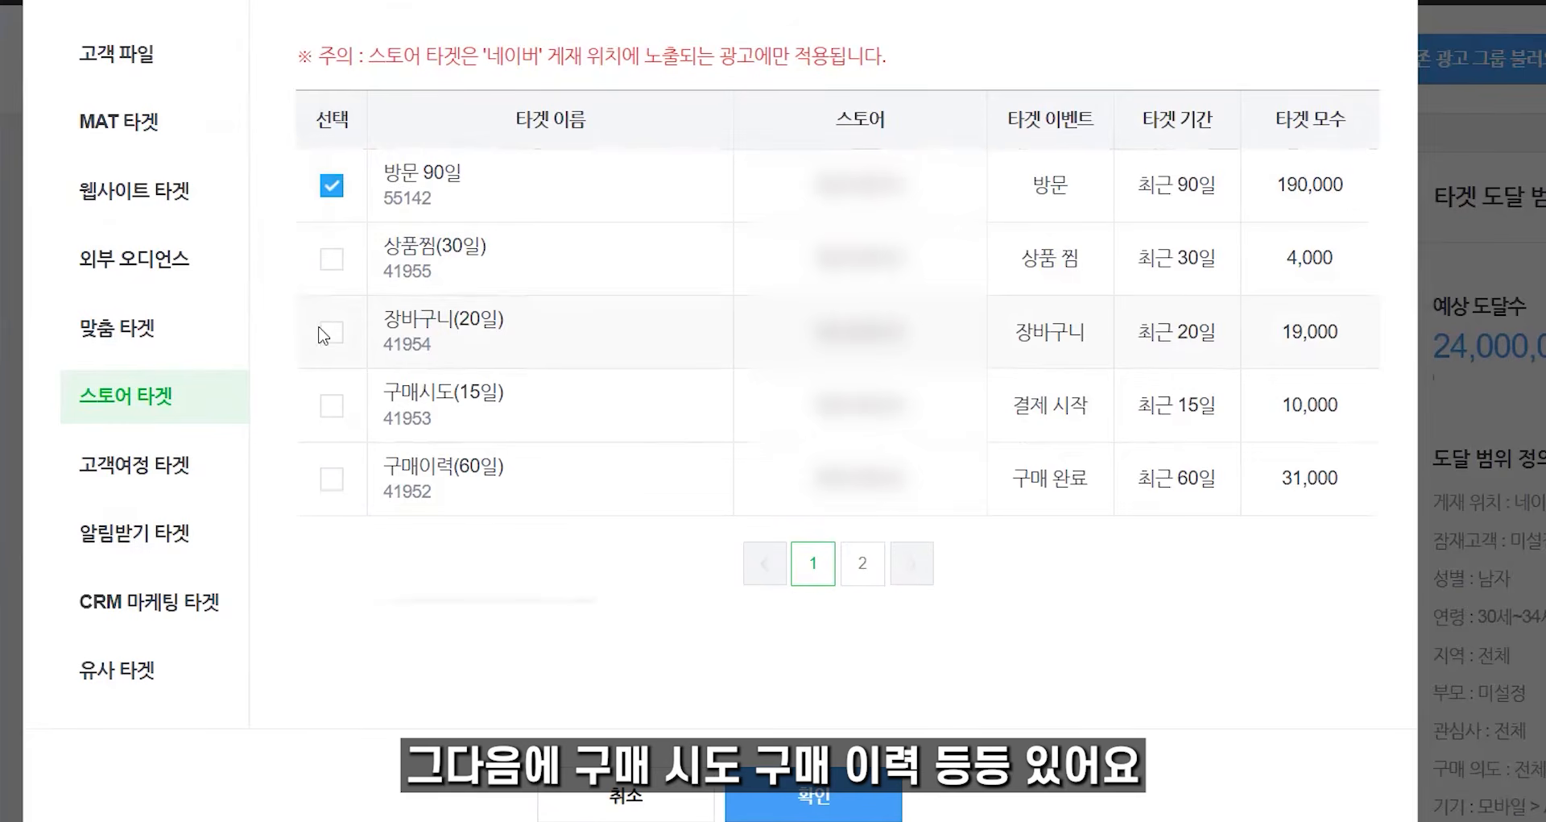
{"action": "left_click", "coordinate": [331, 406]}
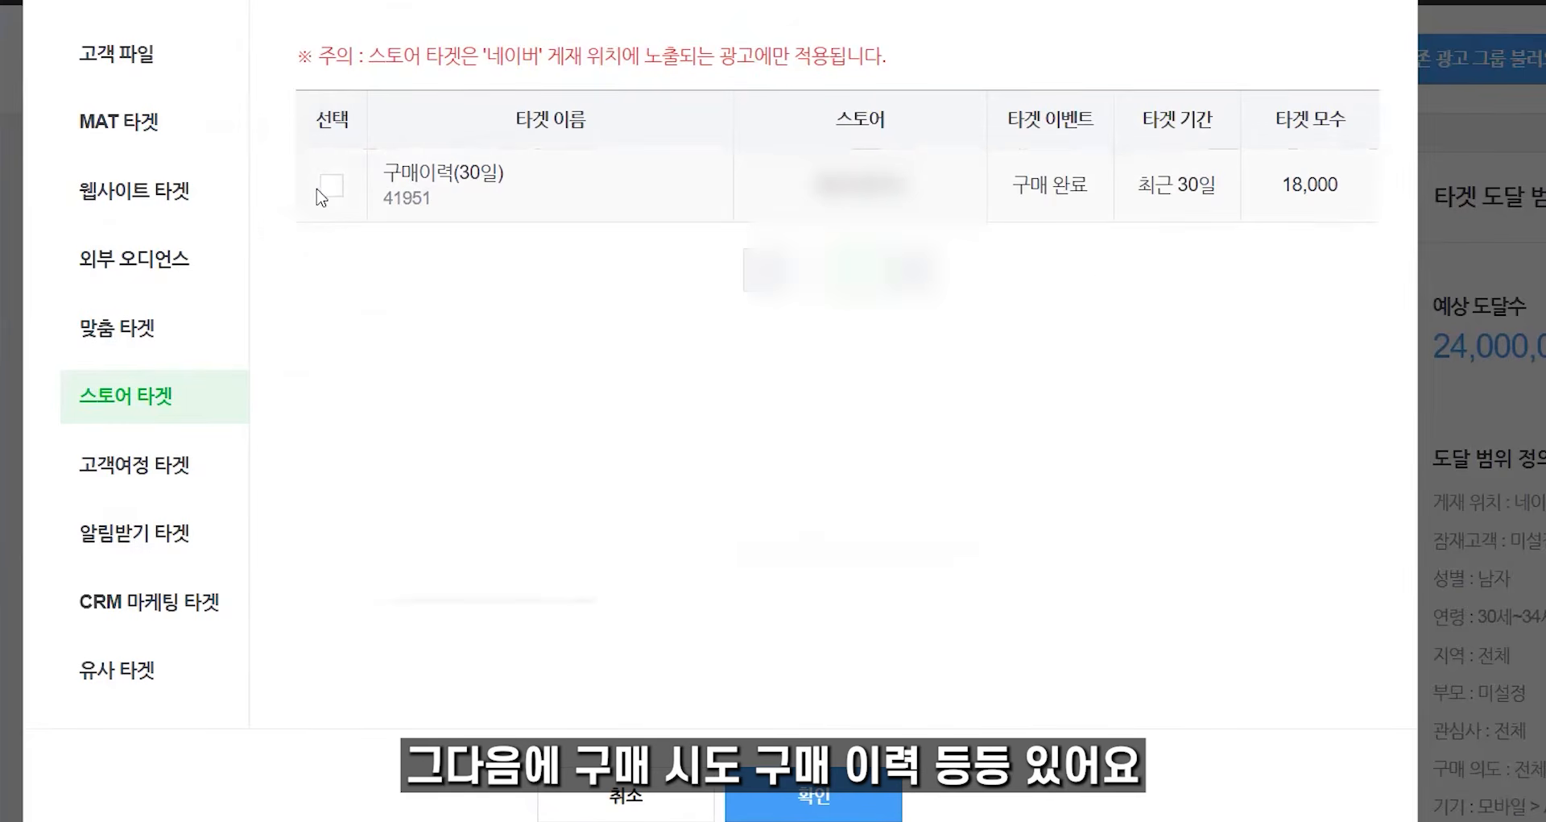
{"action": "left_click", "coordinate": [332, 185]}
{"action": "left_click", "coordinate": [830, 801]}
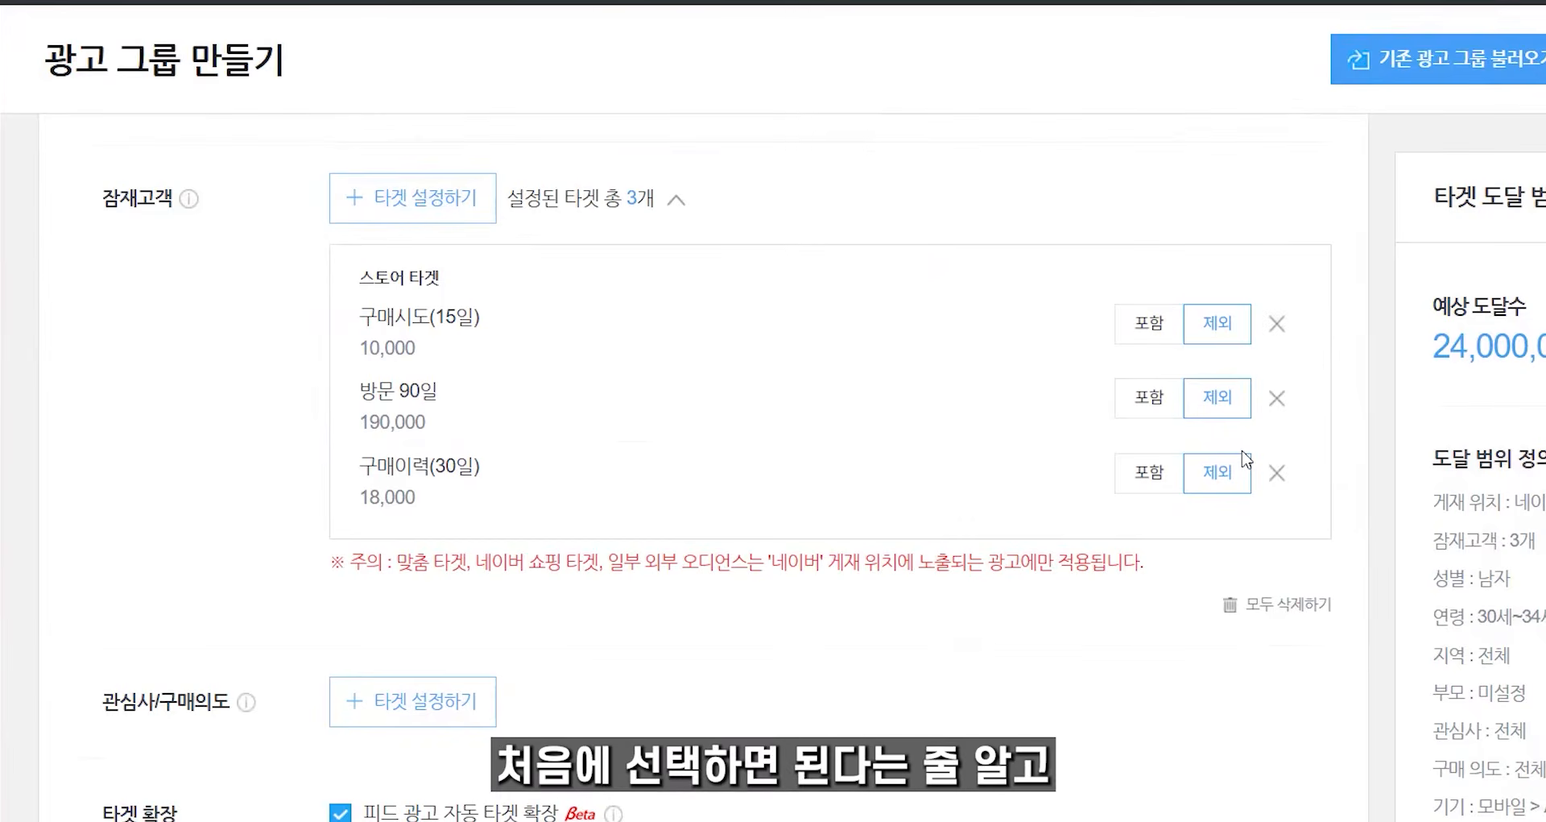
Step: Try out the store targets' inclusion settings, ending with 구매이력(30일) on 포함 and 방문 90일 and 구매시도(15일) on 제외
{"action": "scroll", "coordinate": [1247, 459], "scroll_direction": "up", "scroll_amount": 5}
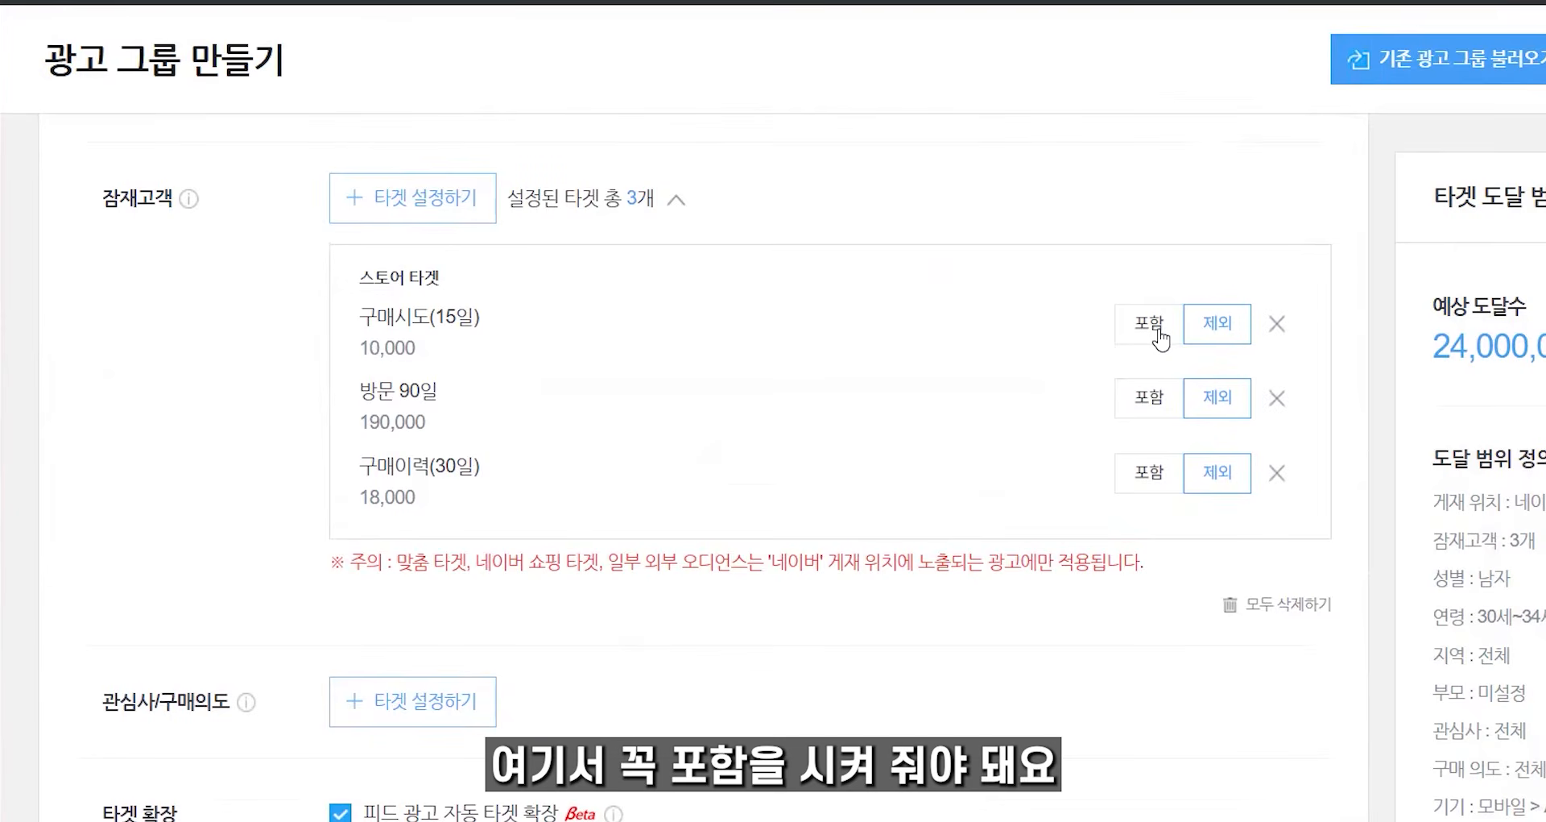
{"action": "left_click", "coordinate": [1145, 397]}
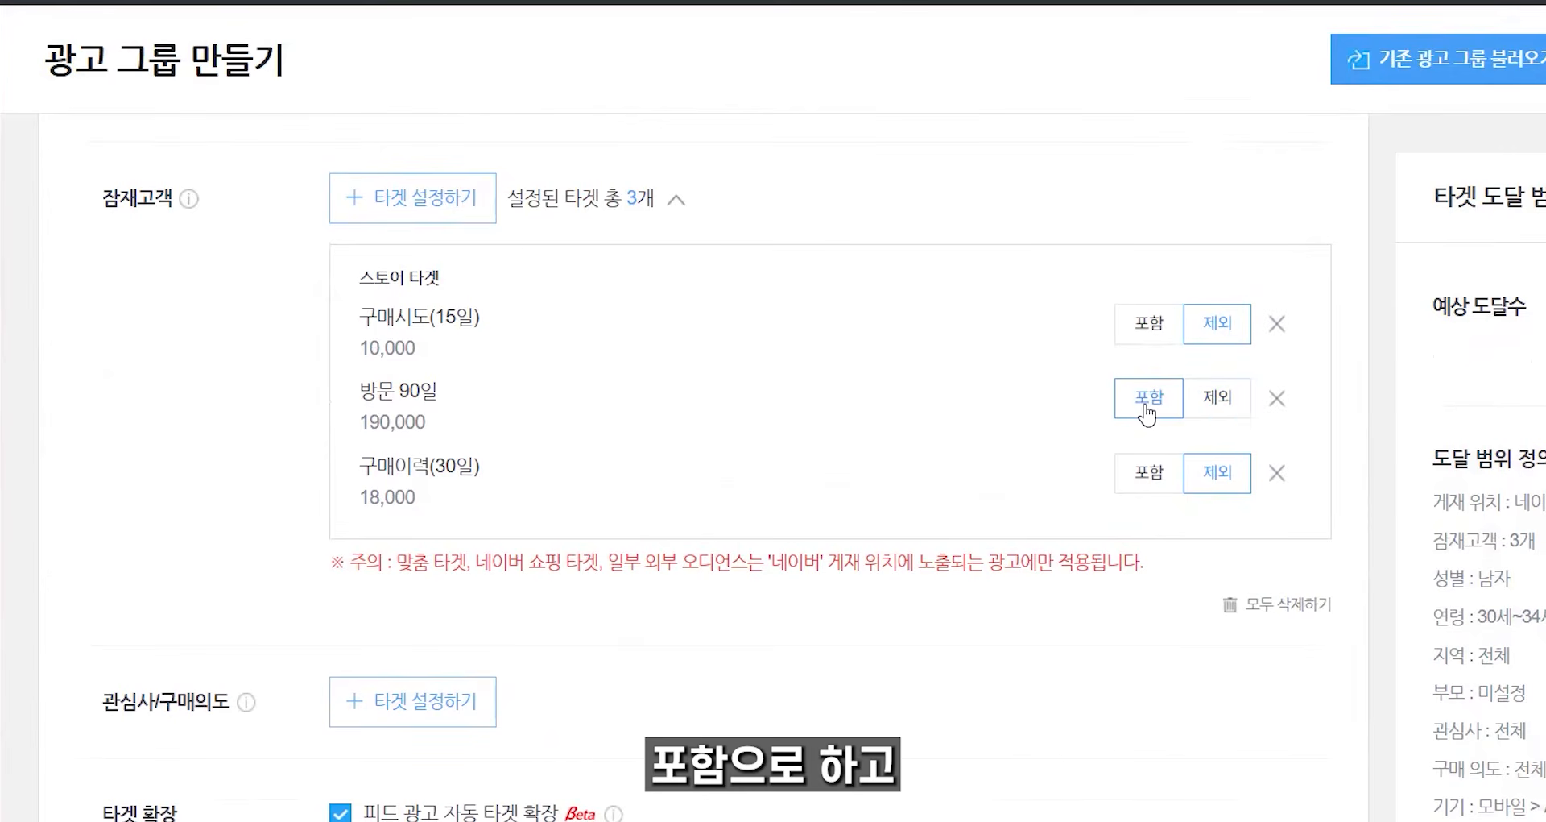
{"action": "left_click", "coordinate": [1166, 324]}
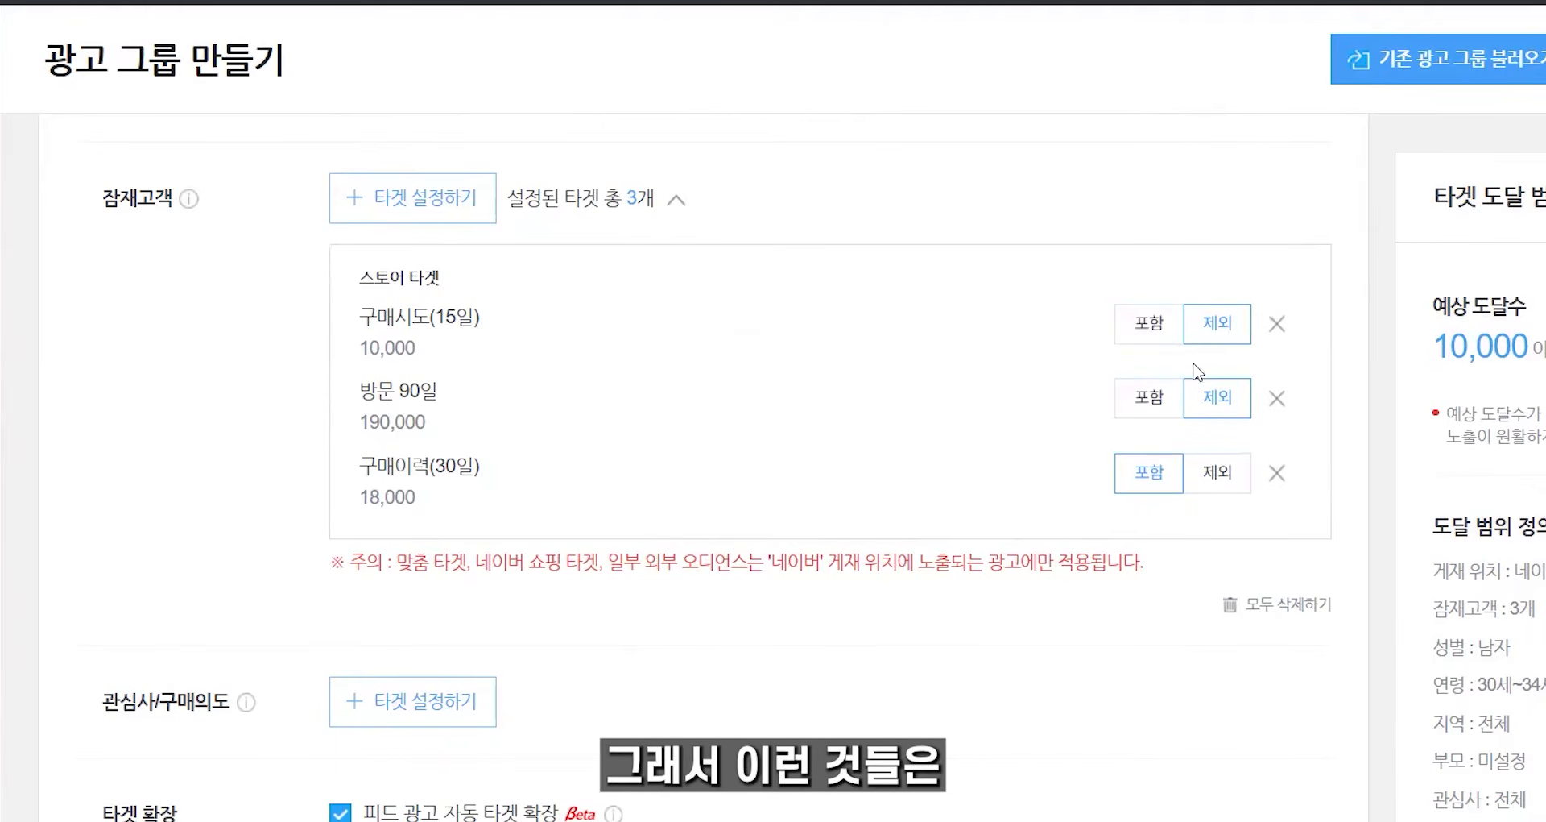
{"action": "left_click_drag", "start_coordinate": [441, 393], "coordinate": [349, 403]}
{"action": "left_click", "coordinate": [403, 407]}
{"action": "left_click_drag", "start_coordinate": [493, 485], "coordinate": [355, 467]}
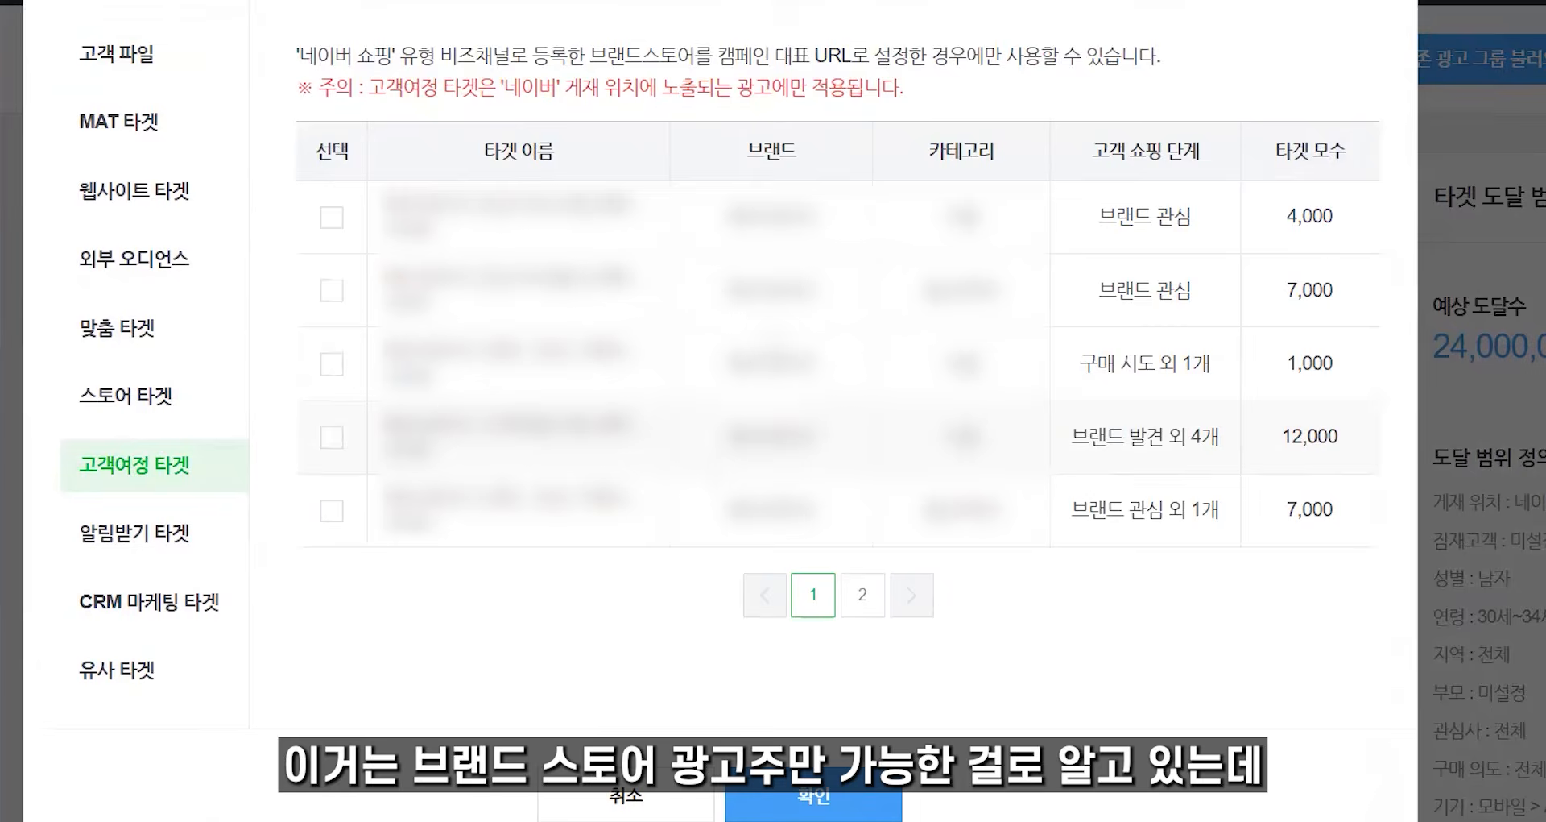
Step: Examine the 고객여정, 알림받기, CRM 마케팅 and 유사 타겟 options for the ad group's 잠재고객
{"action": "scroll", "coordinate": [720, 403], "scroll_direction": "up", "scroll_amount": 2}
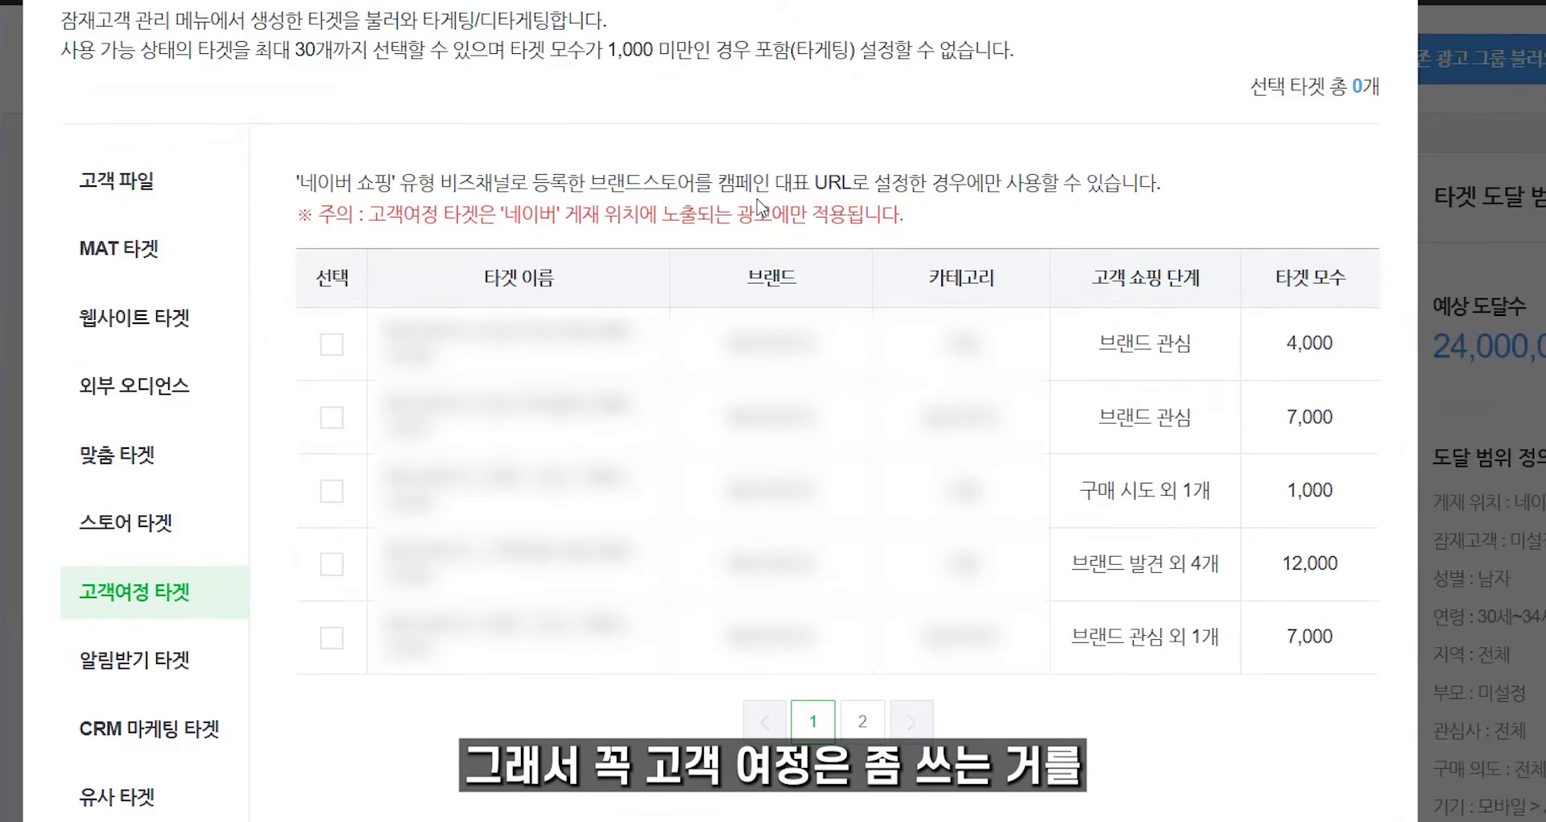
{"action": "left_click", "coordinate": [159, 673]}
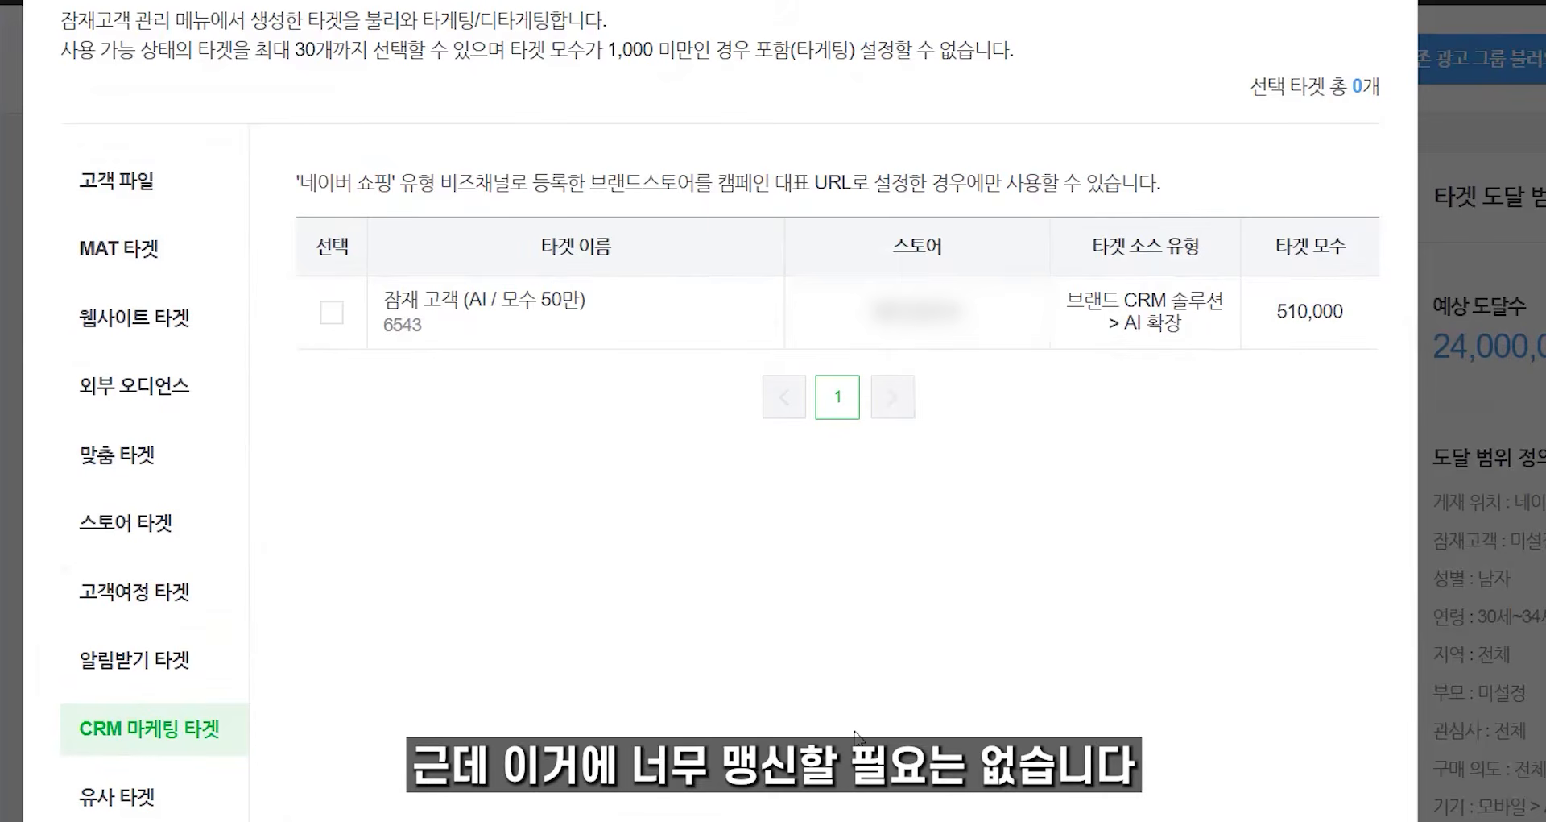
{"action": "left_click", "coordinate": [97, 799]}
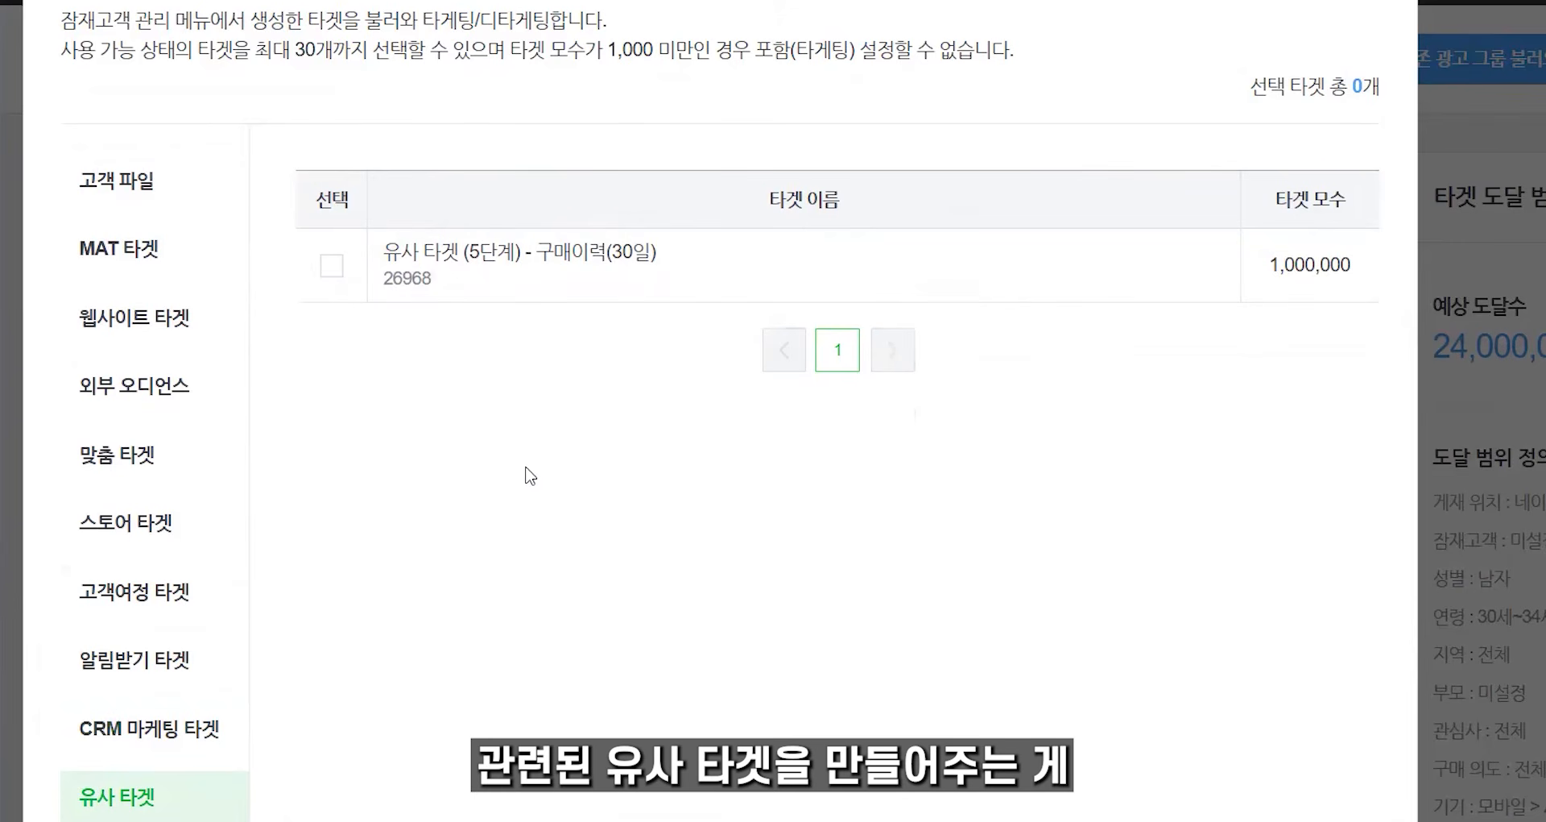
{"action": "scroll", "coordinate": [543, 456], "scroll_direction": "down", "scroll_amount": 2}
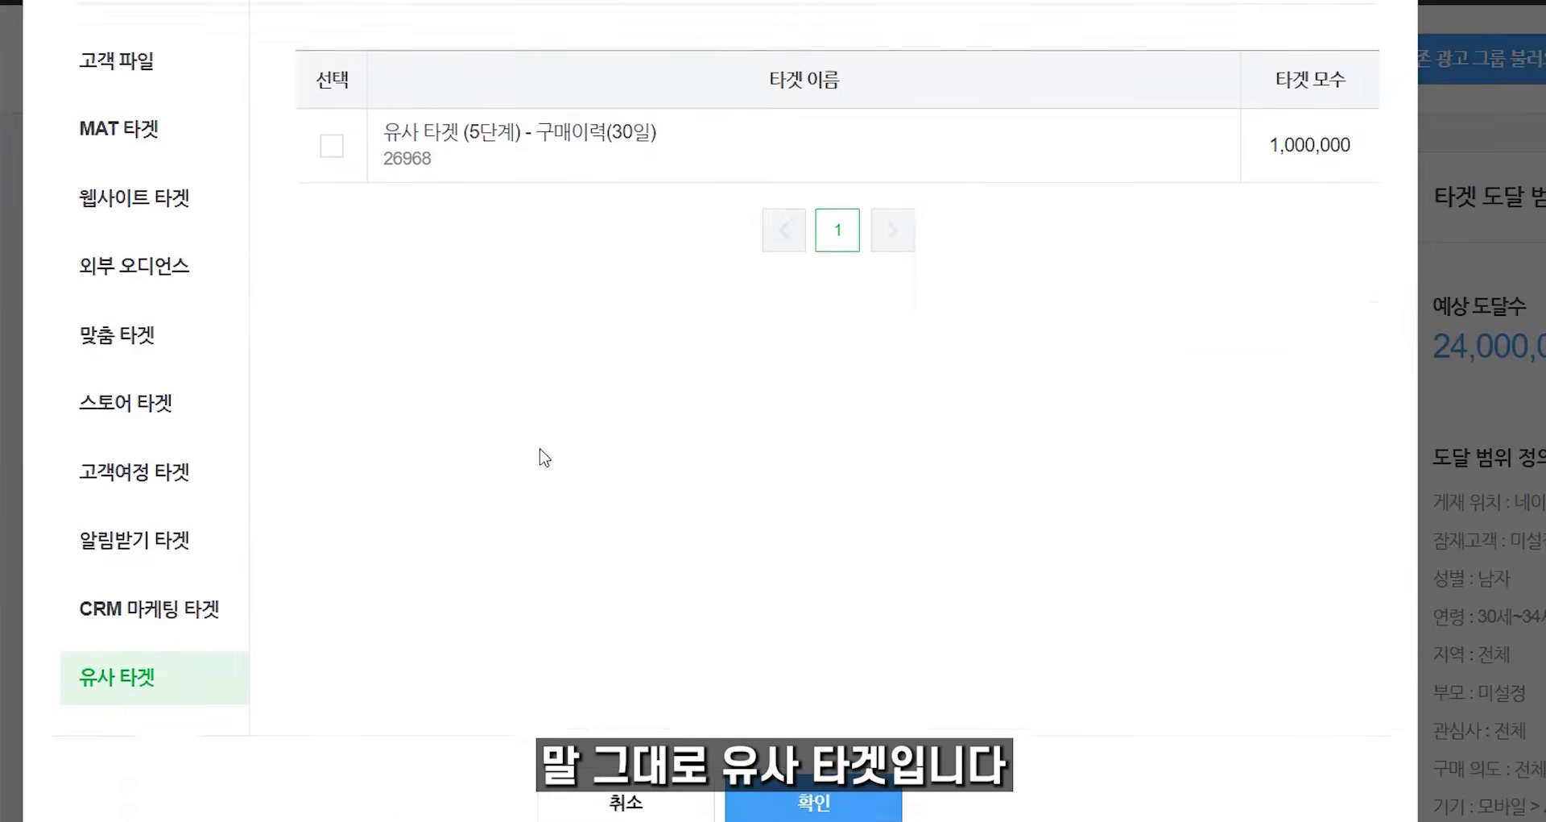
{"action": "scroll", "coordinate": [543, 457], "scroll_direction": "up", "scroll_amount": 2}
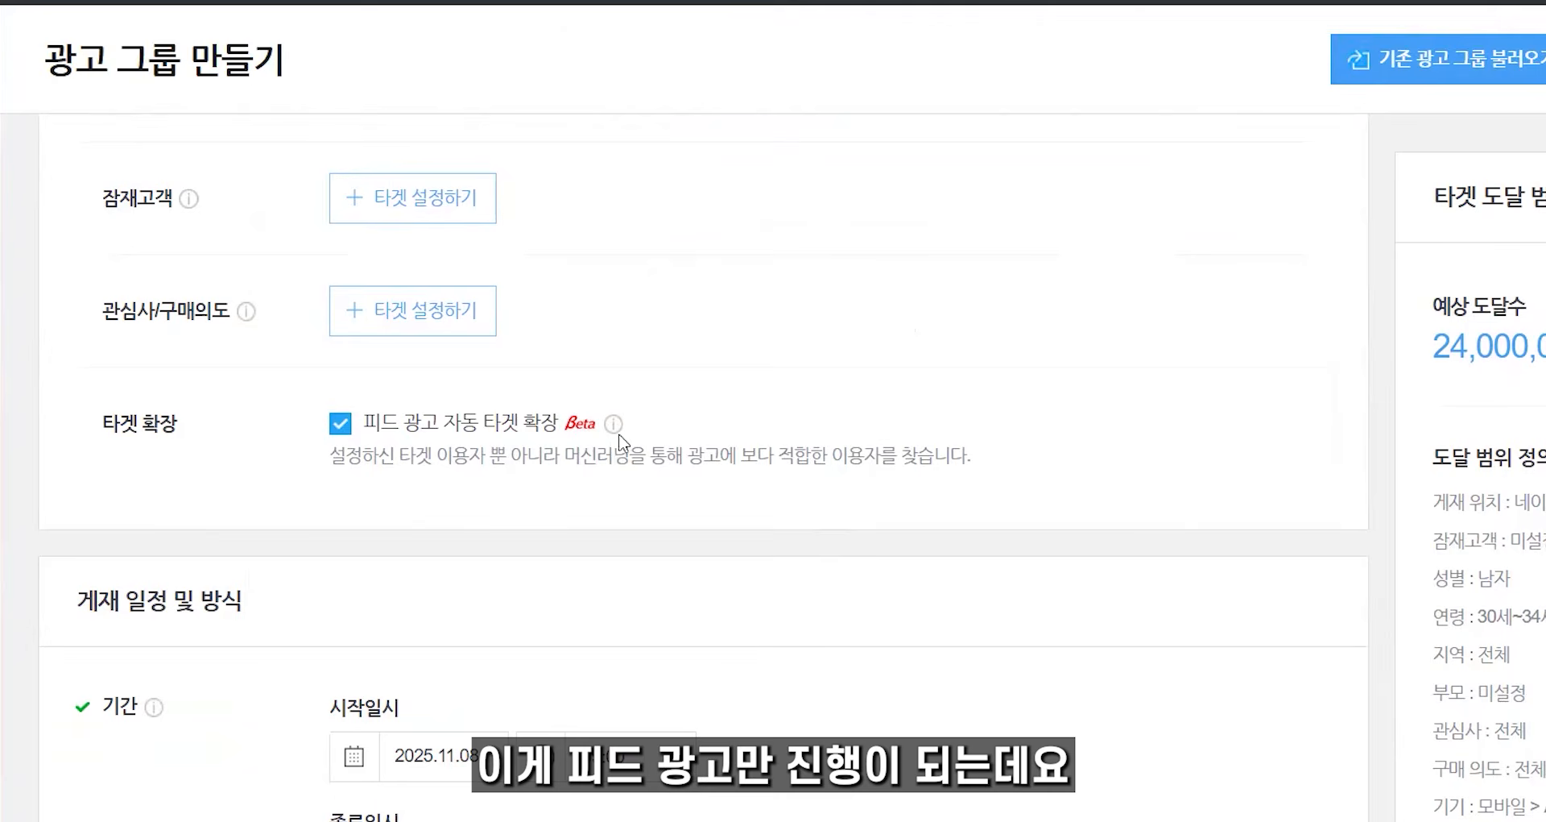
Step: Read the 타겟 확장 help text and turn off 피드 광고 자동 타겟 확장 for the ad group
{"action": "mouse_move", "coordinate": [615, 432]}
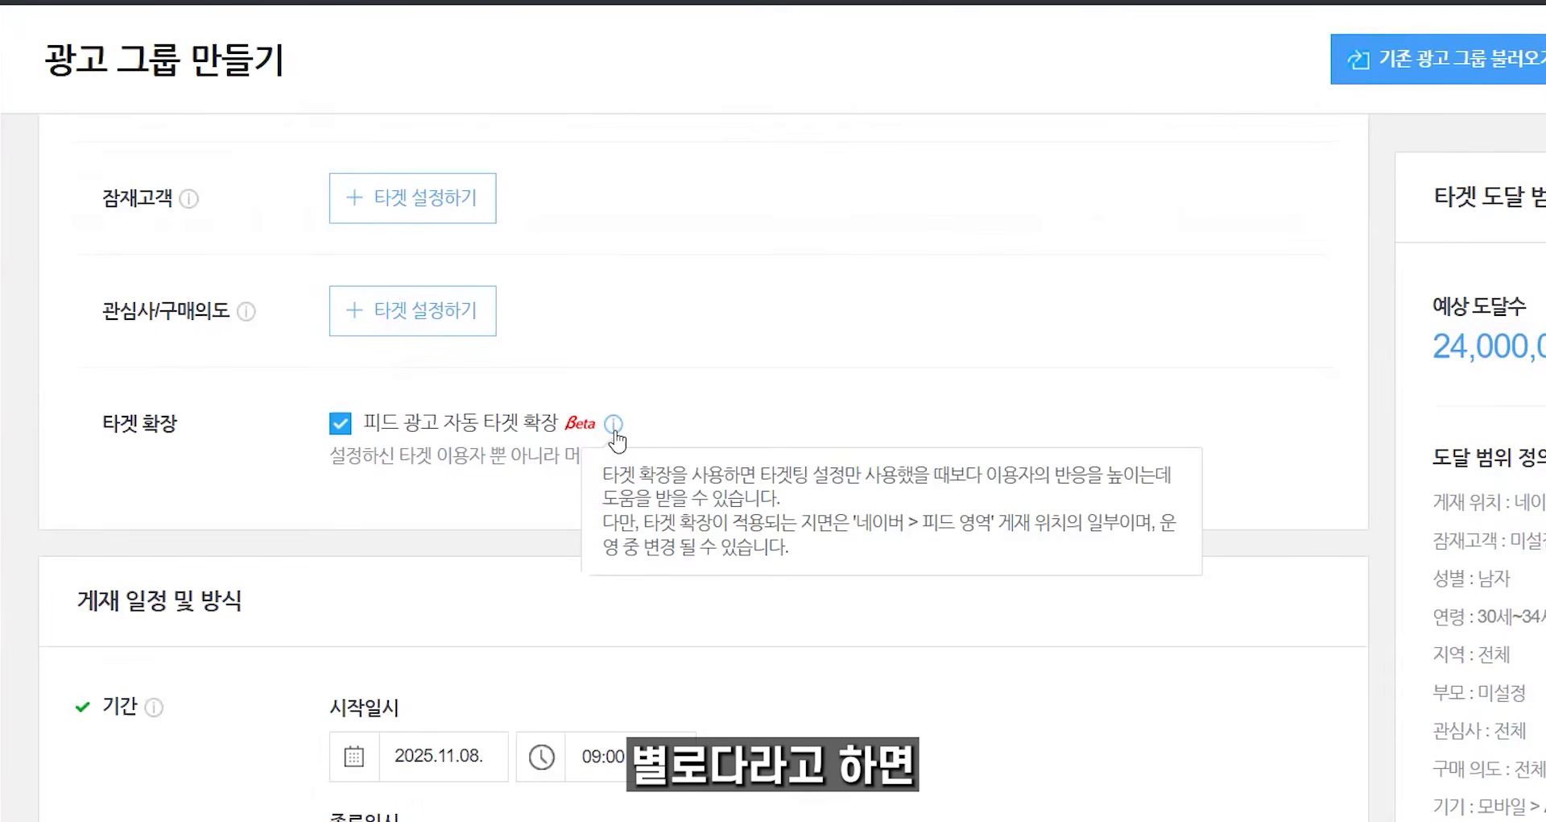
{"action": "left_click", "coordinate": [339, 429]}
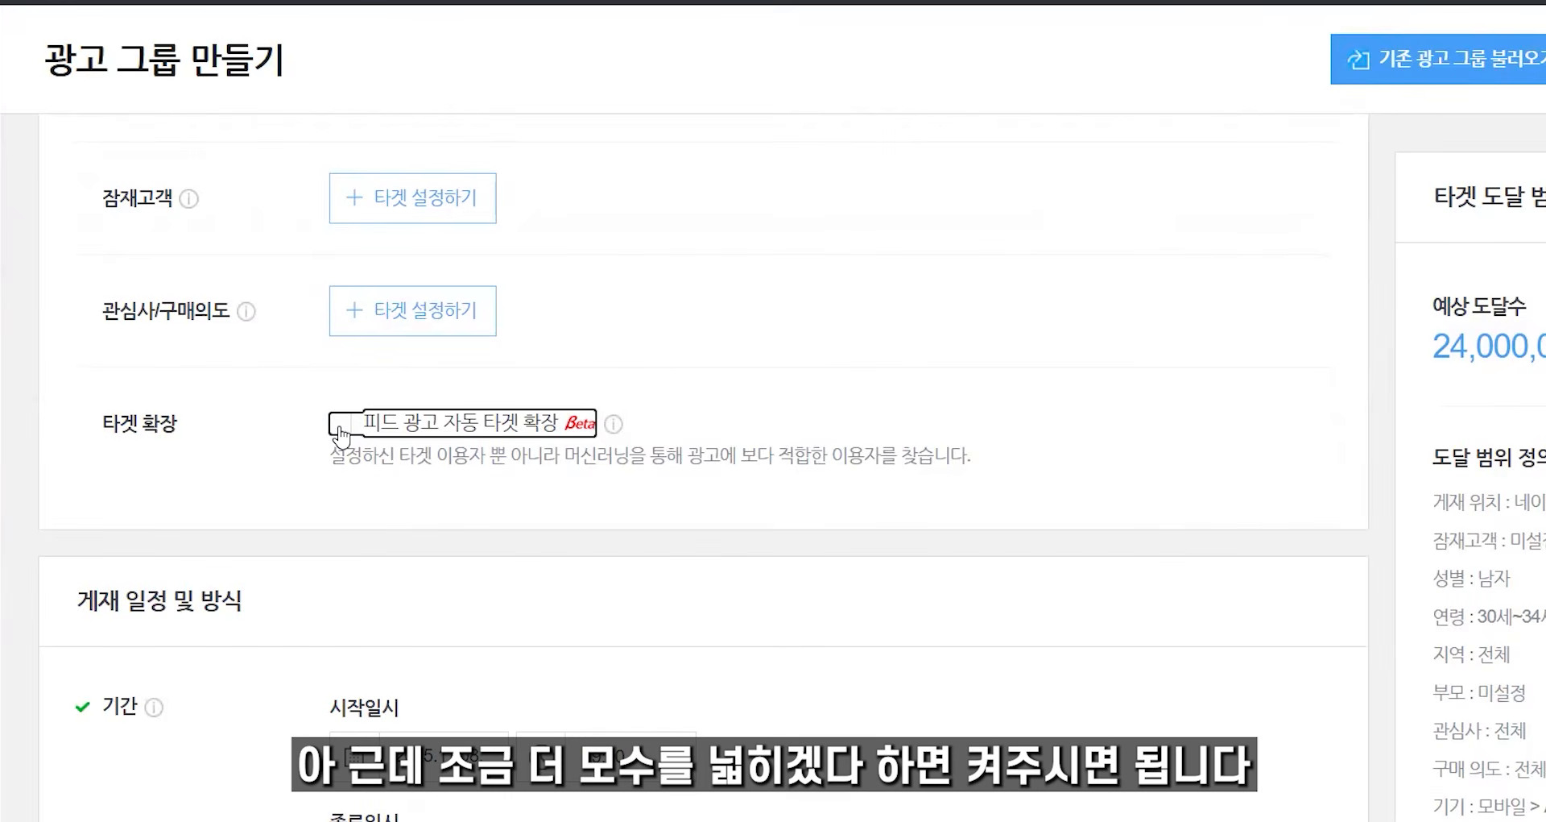
{"action": "left_click", "coordinate": [340, 430]}
{"action": "left_click", "coordinate": [339, 429]}
{"action": "scroll", "coordinate": [1102, 430], "scroll_direction": "up", "scroll_amount": 3}
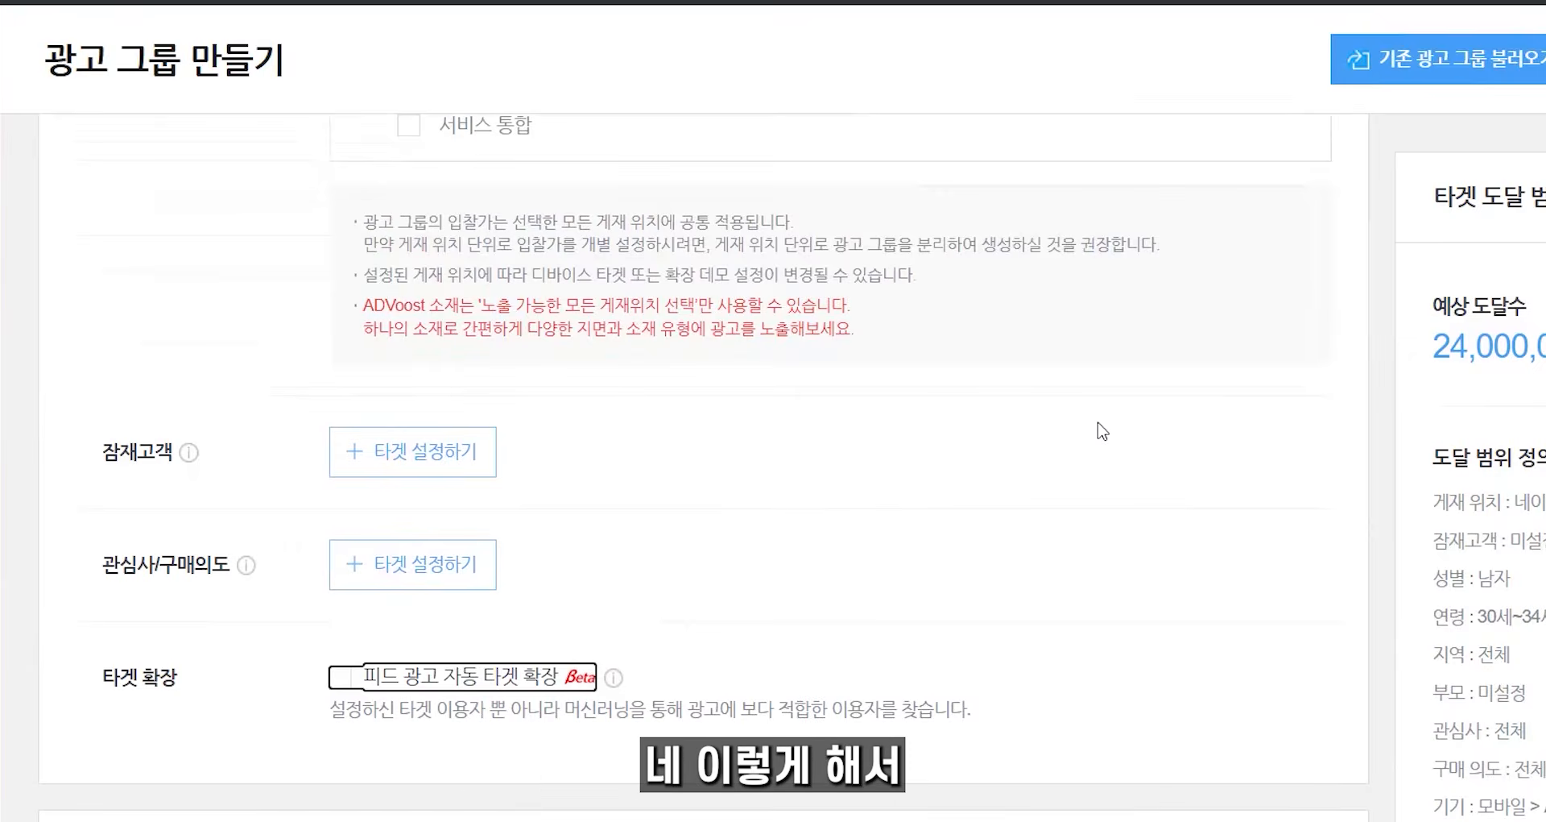
Step: Try out a bid cap (입찰가 한도) of 800 won for the ad group's automatic bidding
{"action": "scroll", "coordinate": [408, 556], "scroll_direction": "down", "scroll_amount": 1}
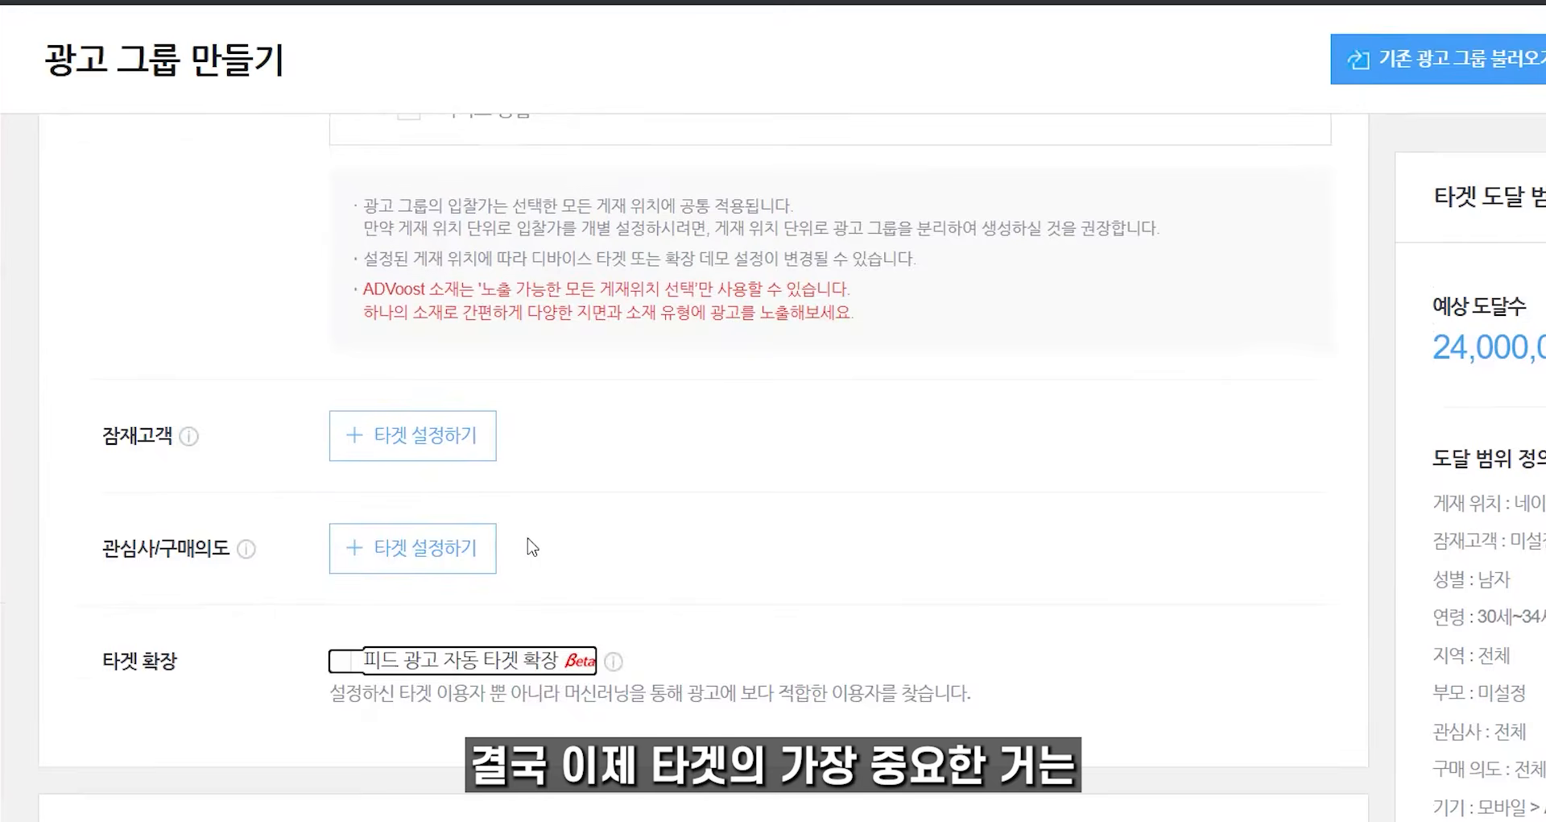
{"action": "scroll", "coordinate": [531, 546], "scroll_direction": "up", "scroll_amount": 10}
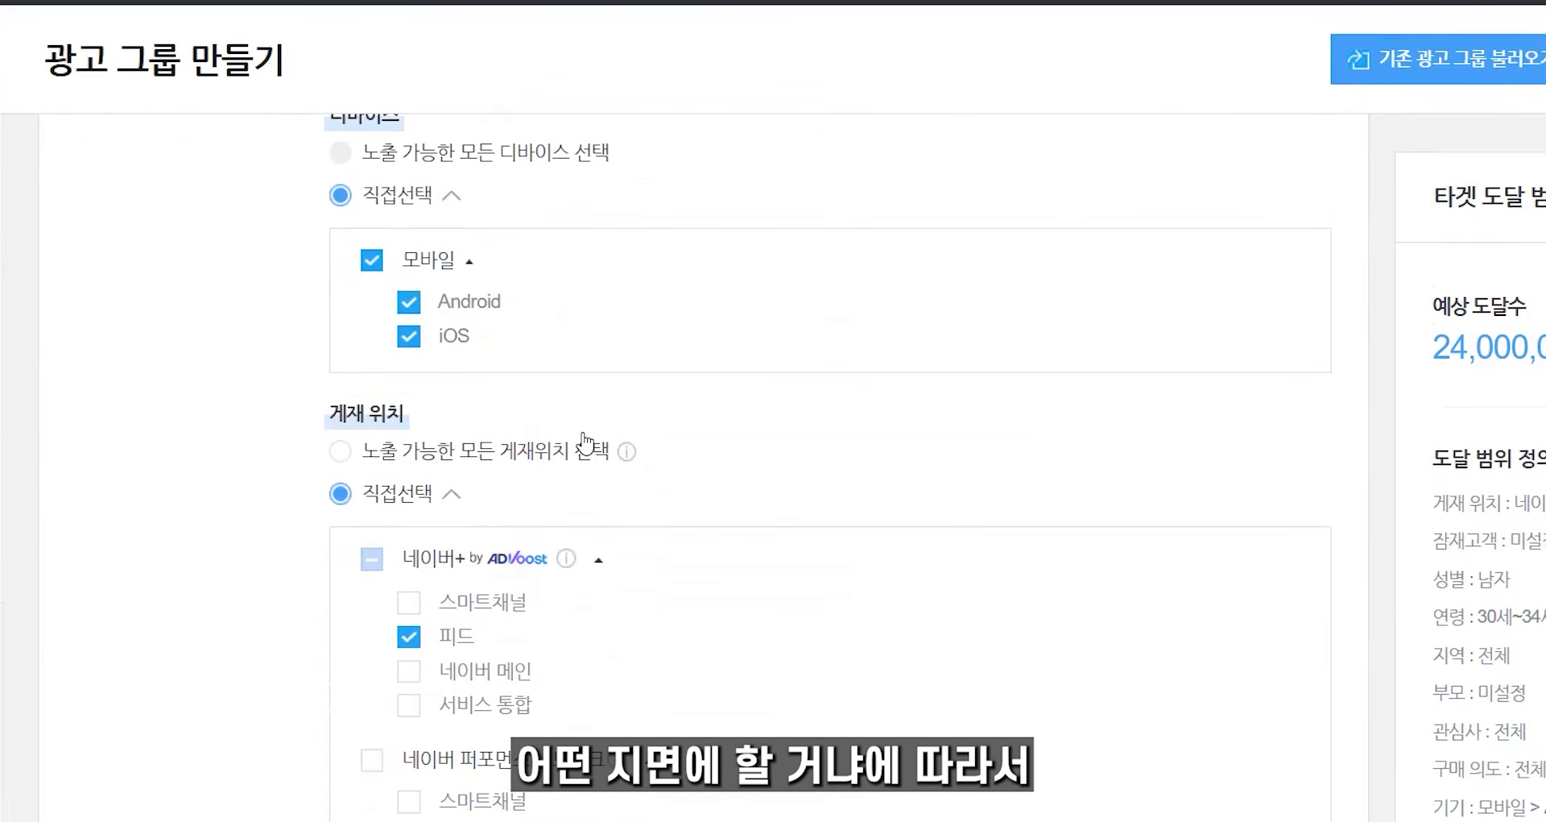
{"action": "scroll", "coordinate": [585, 443], "scroll_direction": "up", "scroll_amount": 10}
{"action": "left_click_drag", "start_coordinate": [918, 321], "coordinate": [790, 366]}
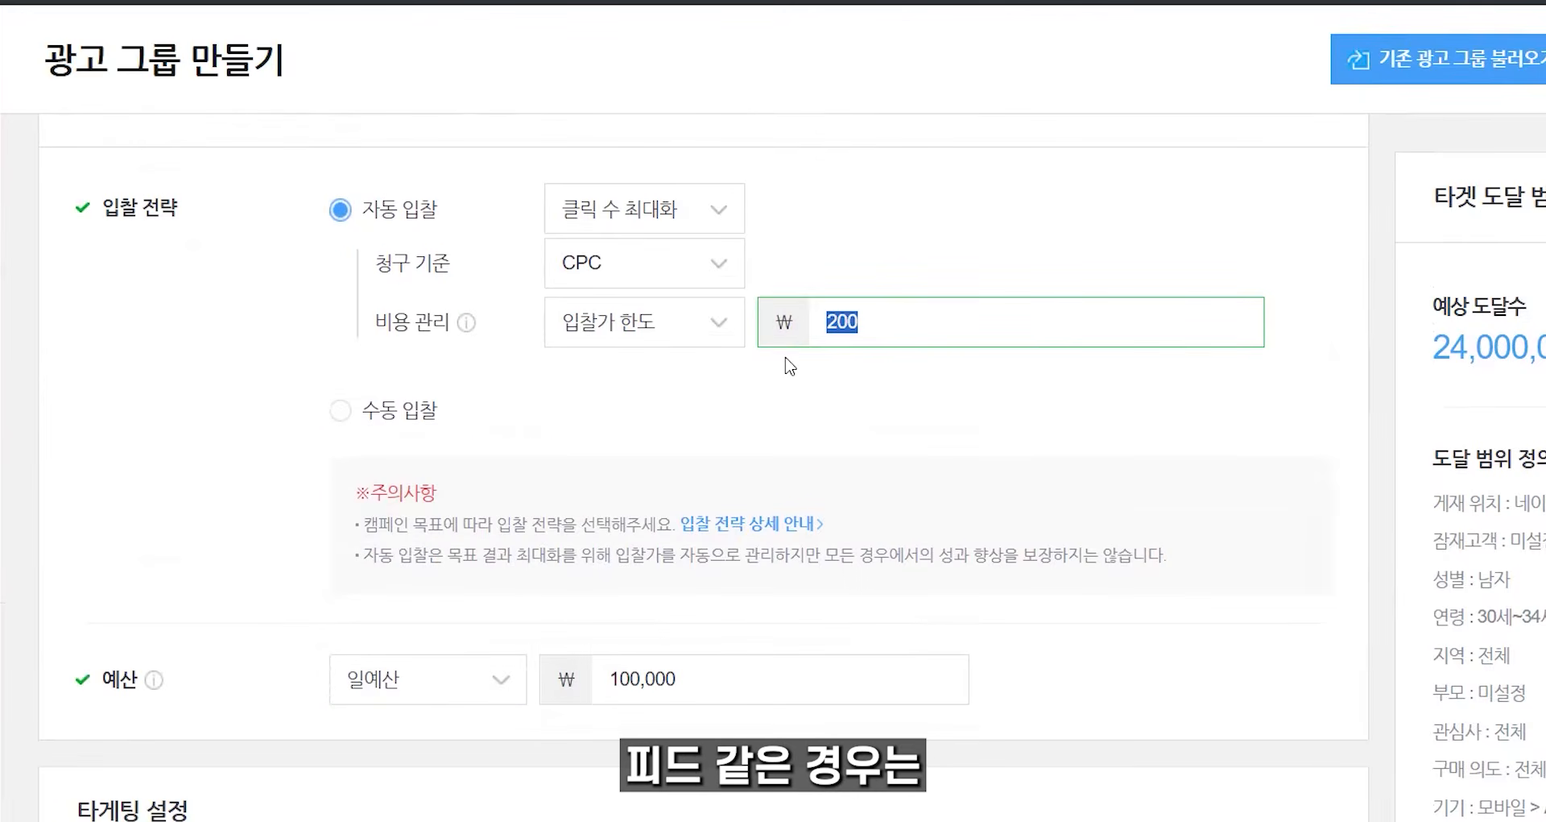
{"action": "type", "text": "40"}
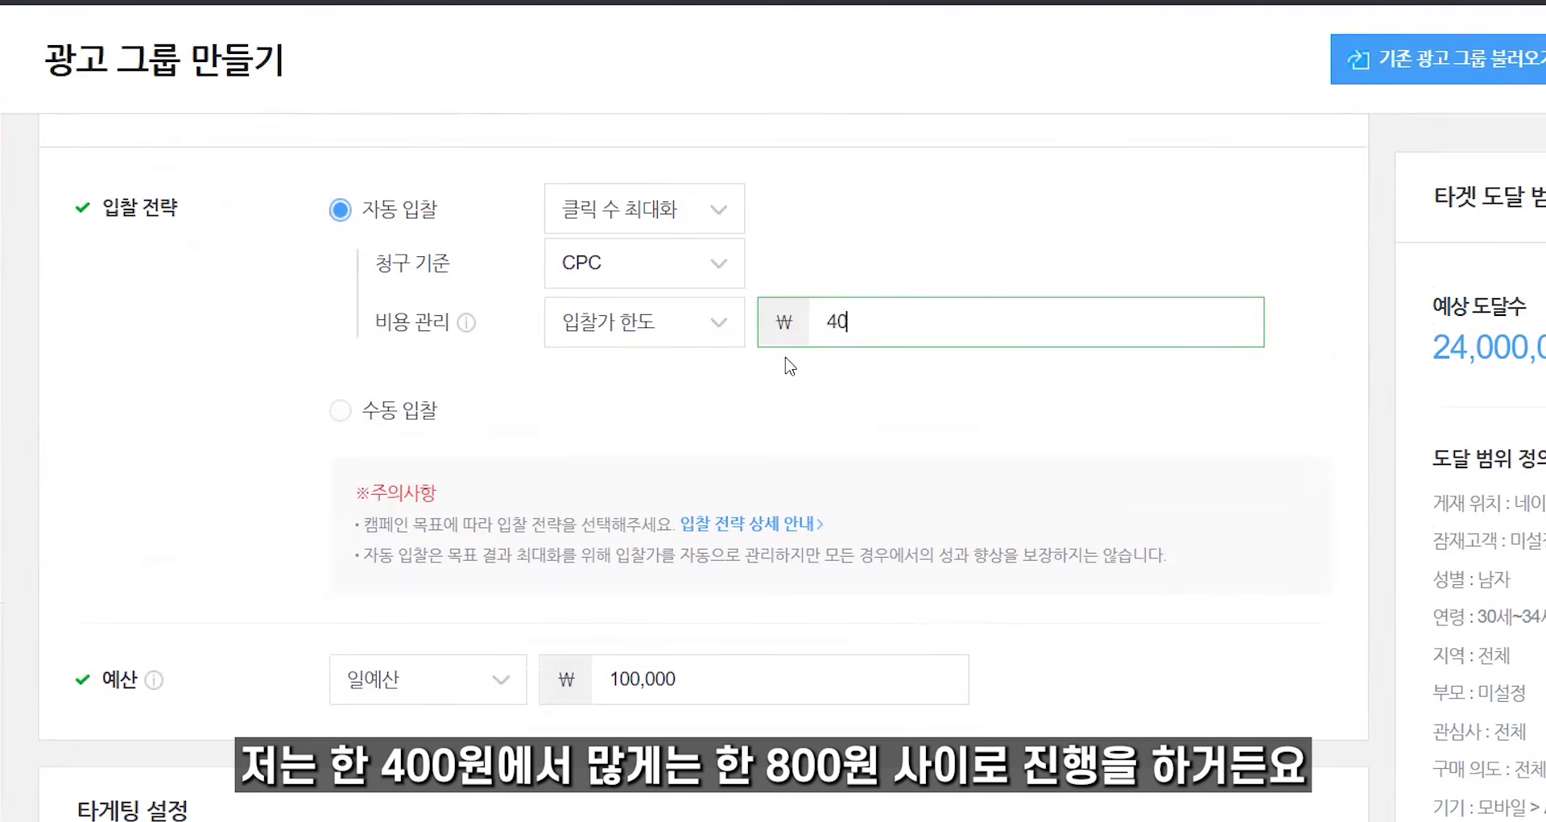
{"action": "key", "text": "BackSpace"}
{"action": "key", "text": "BackSpace"}
{"action": "type", "text": "800"}
Step: Try out a daily budget (일예산) of 100,000,000 won for the ad group
{"action": "left_click", "coordinate": [759, 665]}
{"action": "type", "text": "000"}
{"action": "left_click", "coordinate": [798, 634]}
Step: Set the ad group's bid cap (입찰가 한도) to 500 won
{"action": "left_click", "coordinate": [903, 340]}
{"action": "double_click", "coordinate": [903, 340]}
{"action": "type", "text": "500"}
{"action": "left_click", "coordinate": [906, 401]}
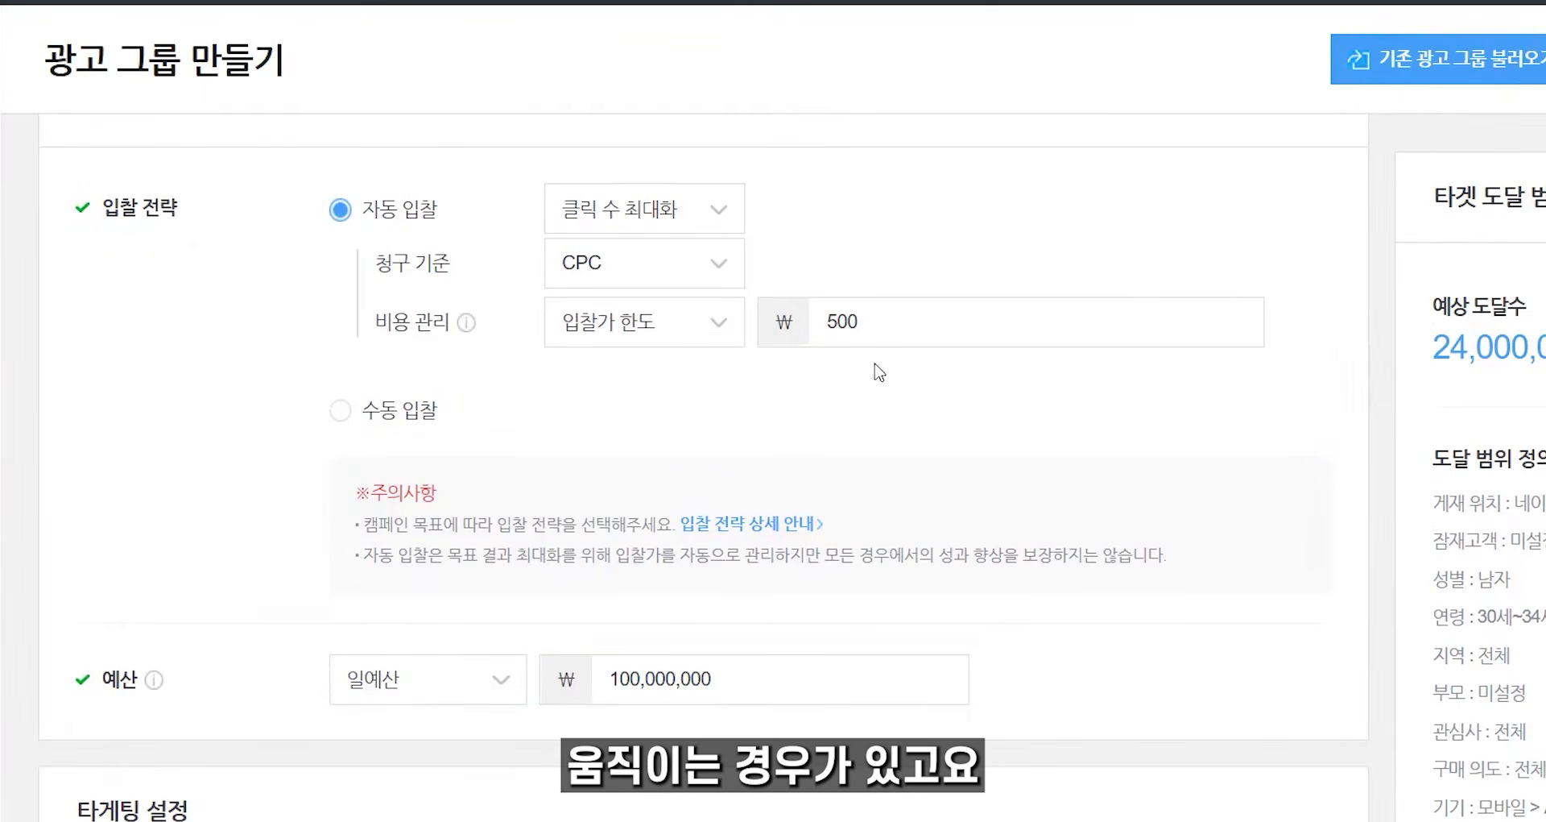
Step: Set the ad group's daily budget (일예산) back to 100,000 won
{"action": "left_click", "coordinate": [736, 680]}
{"action": "key", "text": "BackSpace"}
{"action": "key", "text": "BackSpace"}
{"action": "key", "text": "BackSpace"}
{"action": "key", "text": "Tab"}
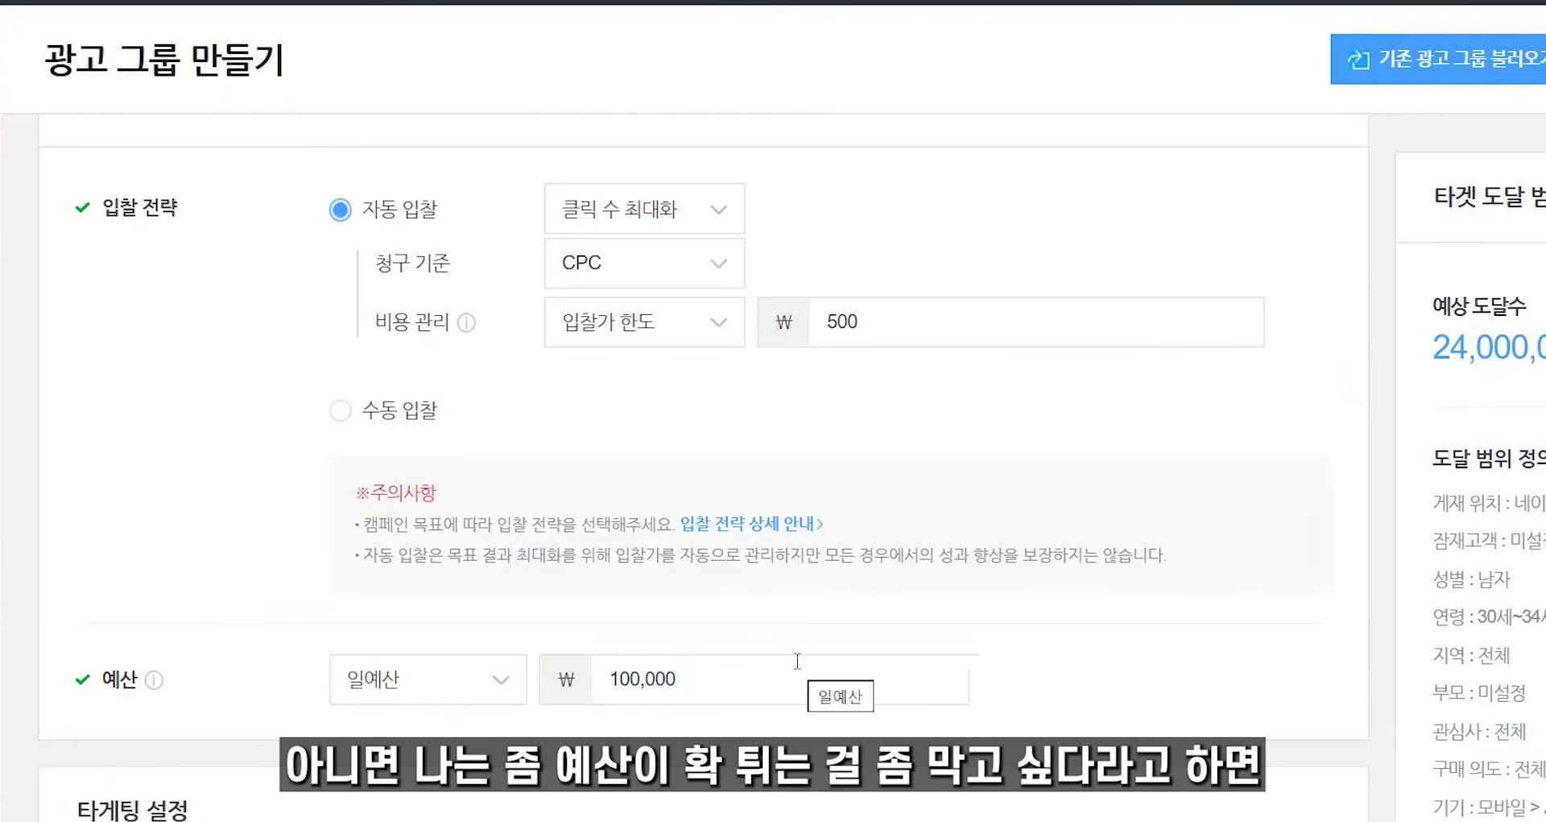
{"action": "left_click", "coordinate": [785, 671]}
{"action": "left_click", "coordinate": [933, 632]}
Step: Review the demographic and device settings, then try adding the 스마트채널 placement under 네이버+ and remove it again
{"action": "scroll", "coordinate": [934, 628], "scroll_direction": "down", "scroll_amount": 5}
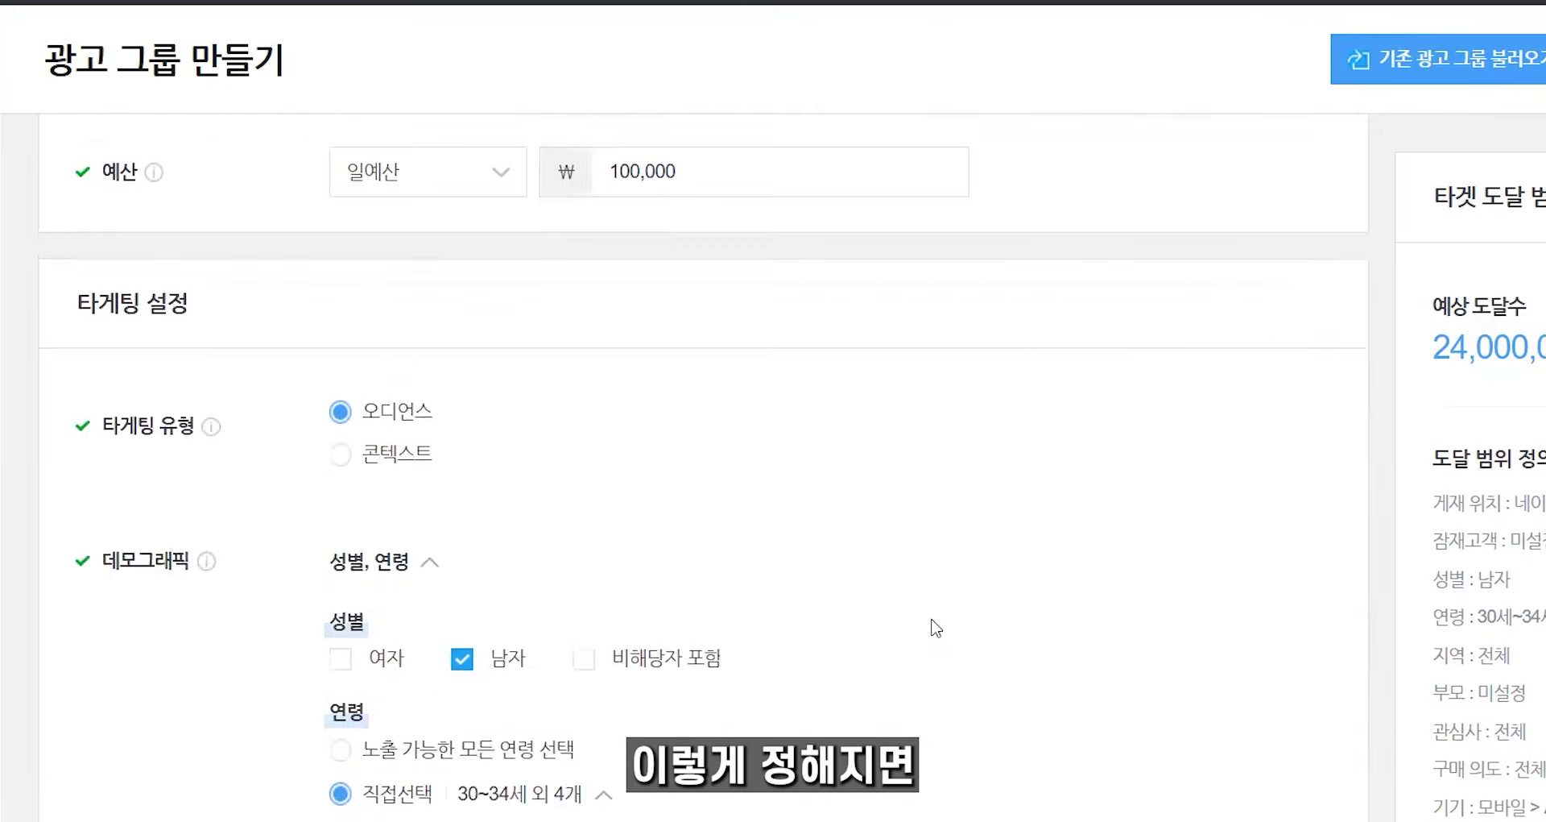
{"action": "scroll", "coordinate": [933, 625], "scroll_direction": "down", "scroll_amount": 4}
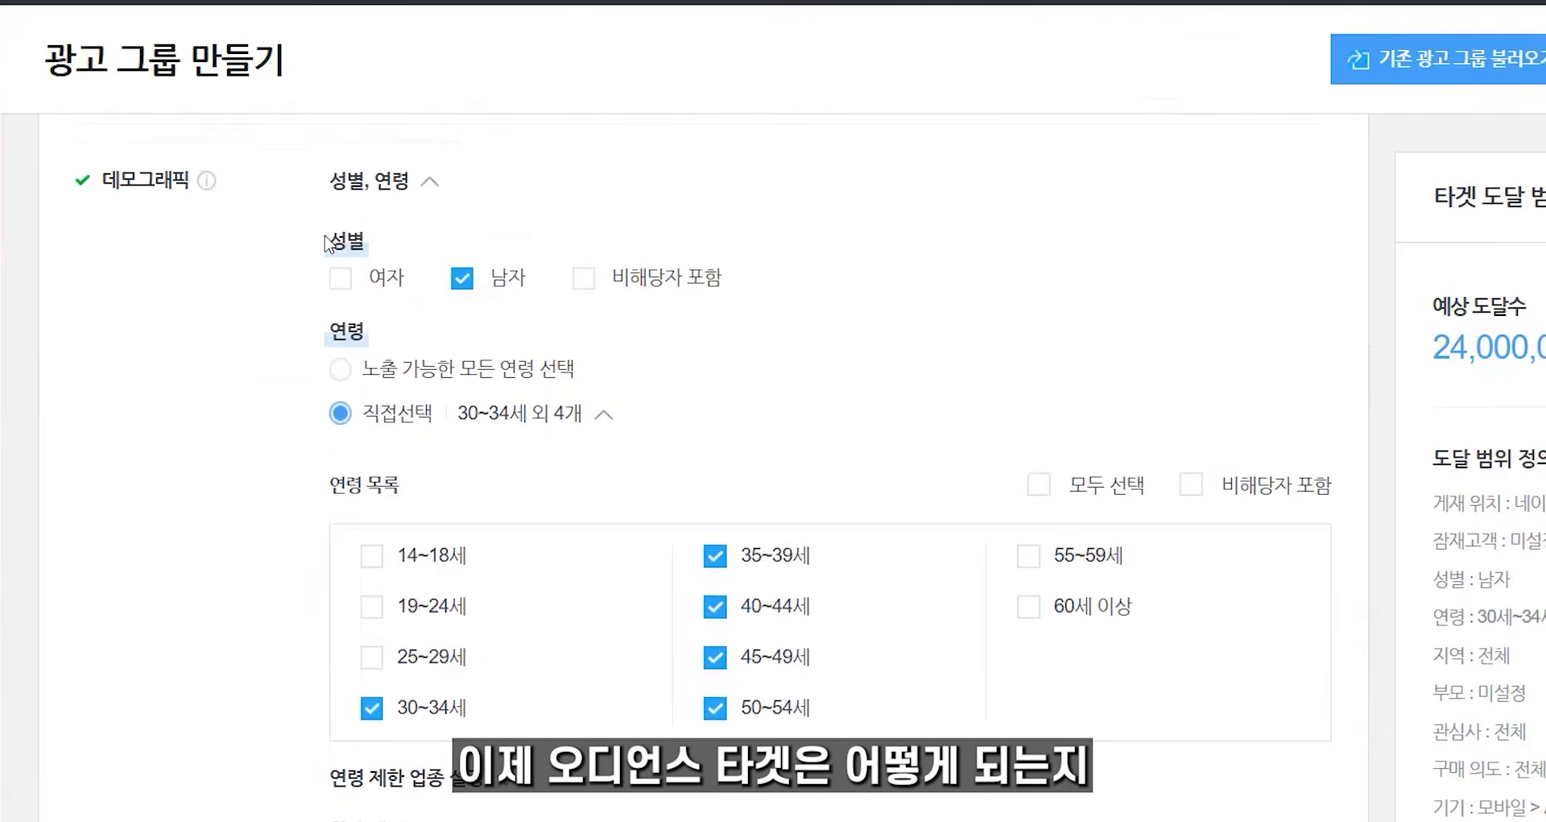
{"action": "scroll", "coordinate": [653, 333], "scroll_direction": "down", "scroll_amount": 3}
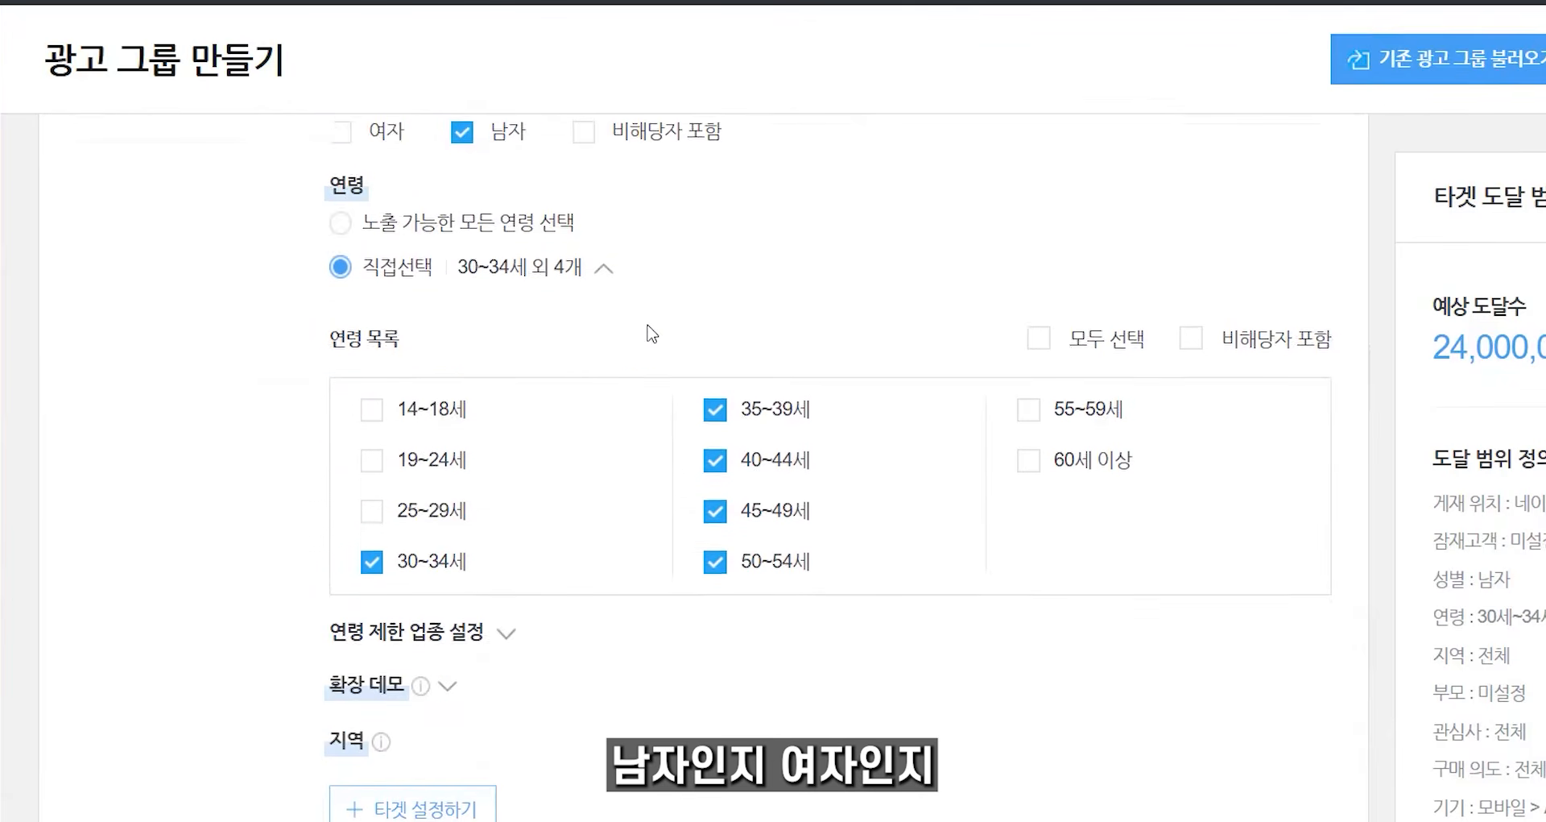
{"action": "scroll", "coordinate": [653, 334], "scroll_direction": "down", "scroll_amount": 4}
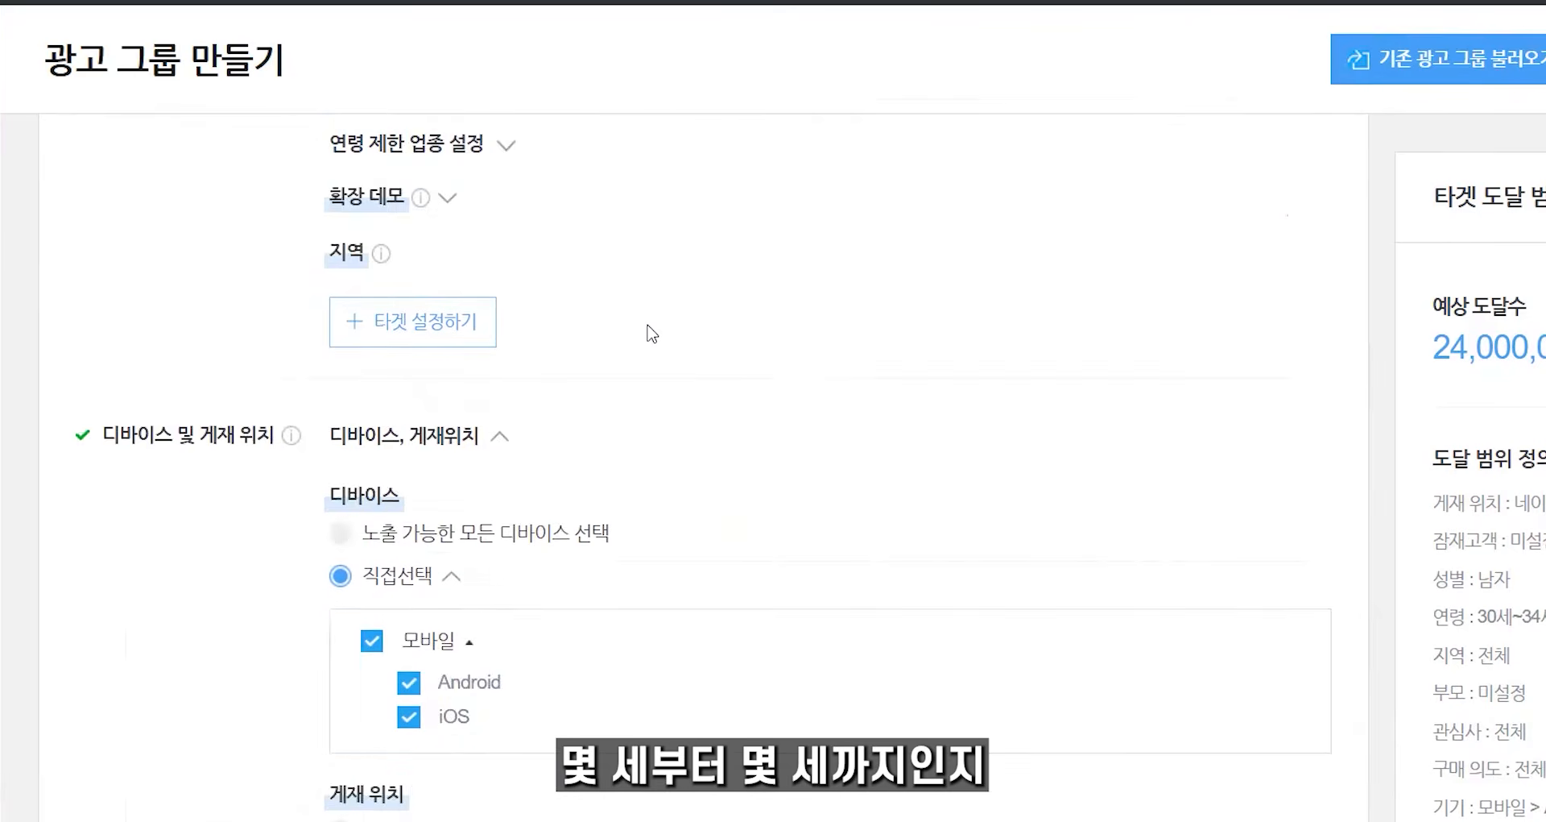
{"action": "scroll", "coordinate": [652, 334], "scroll_direction": "down", "scroll_amount": 4}
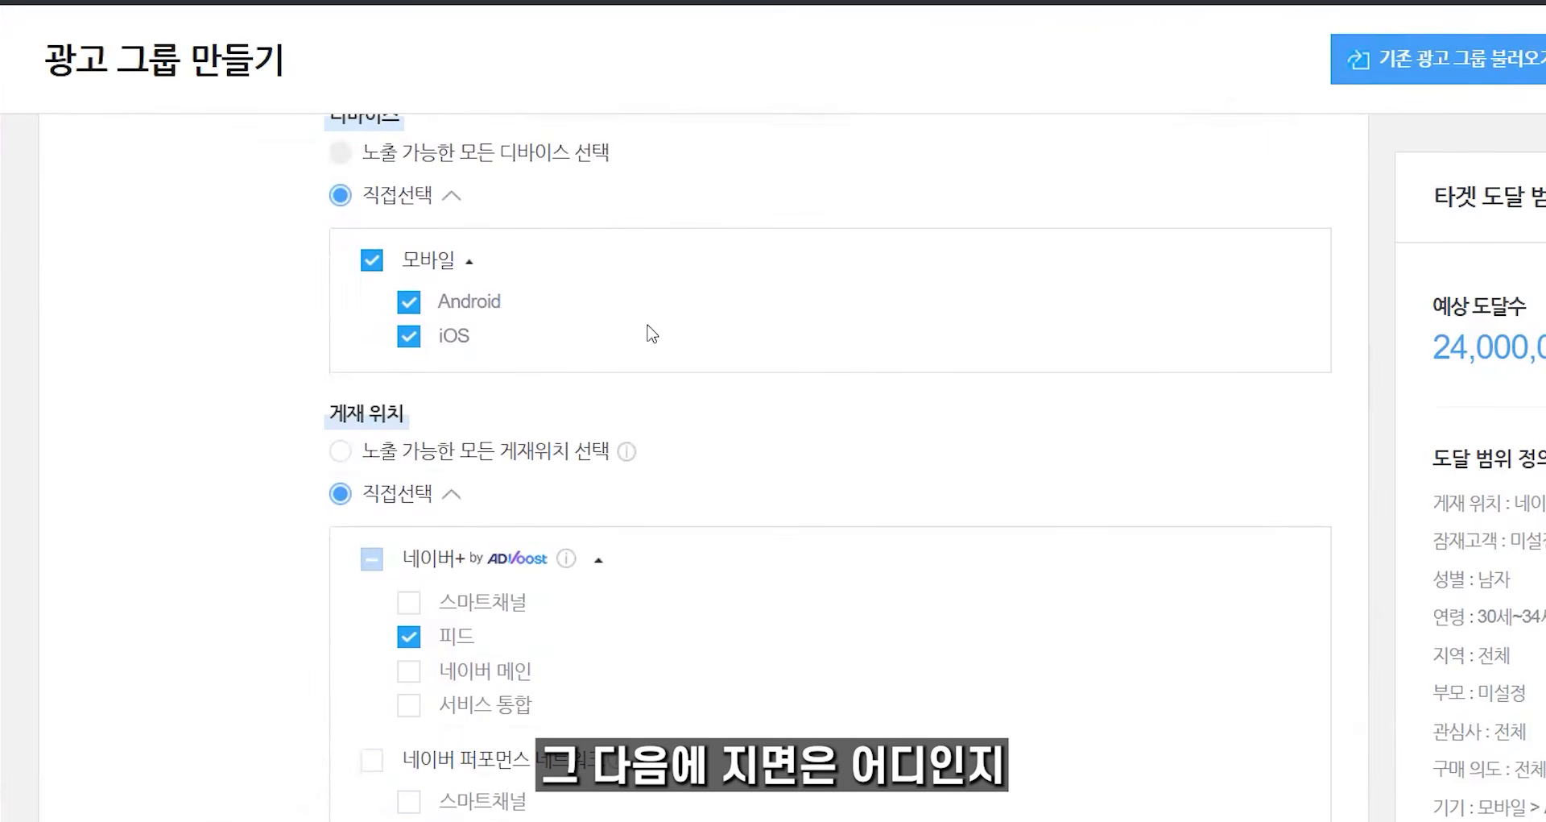
{"action": "left_click", "coordinate": [480, 606]}
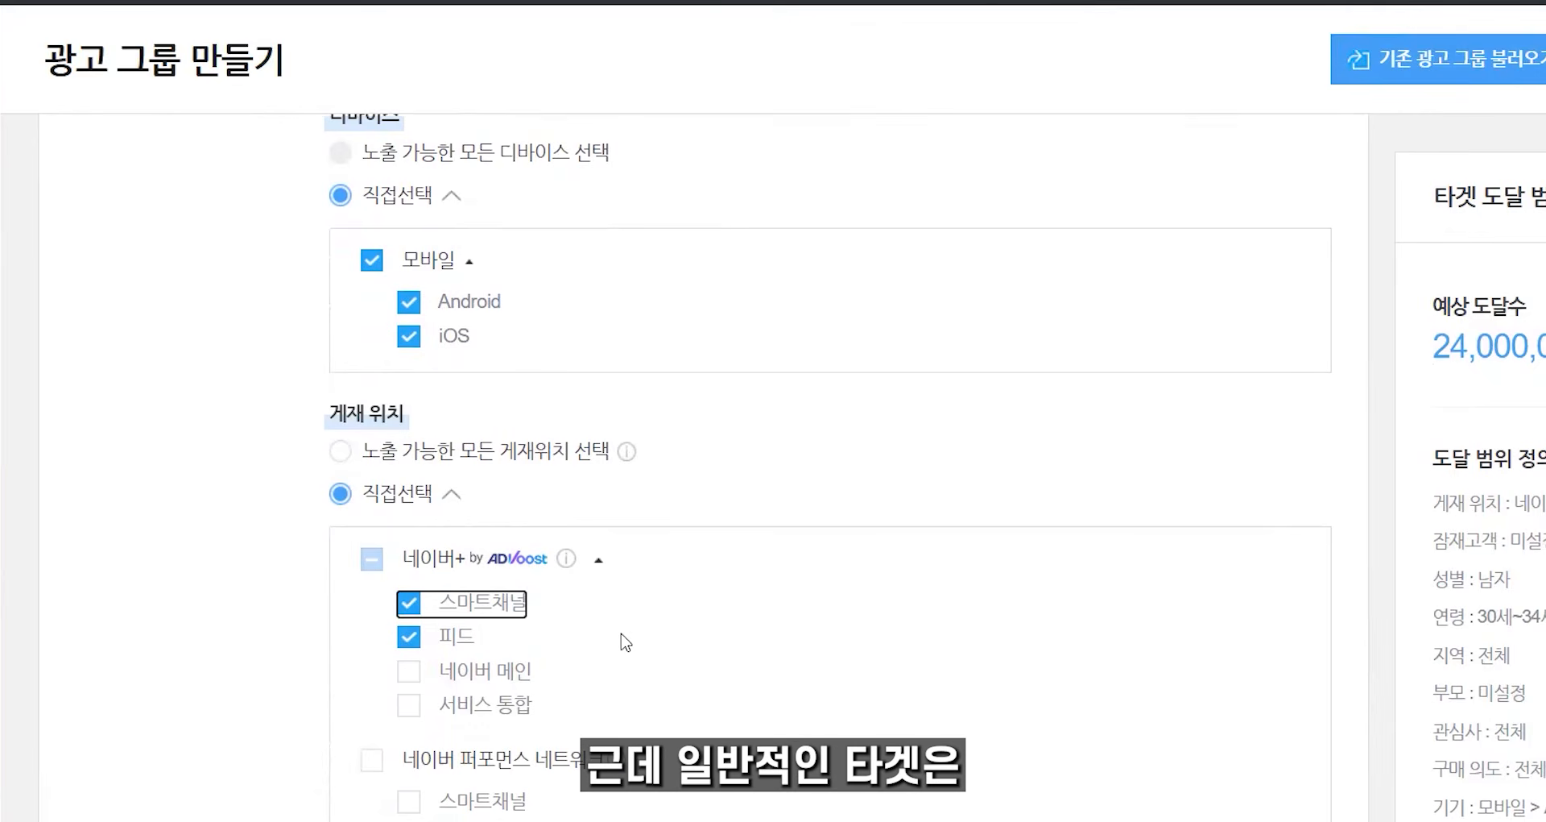
{"action": "left_click", "coordinate": [461, 612]}
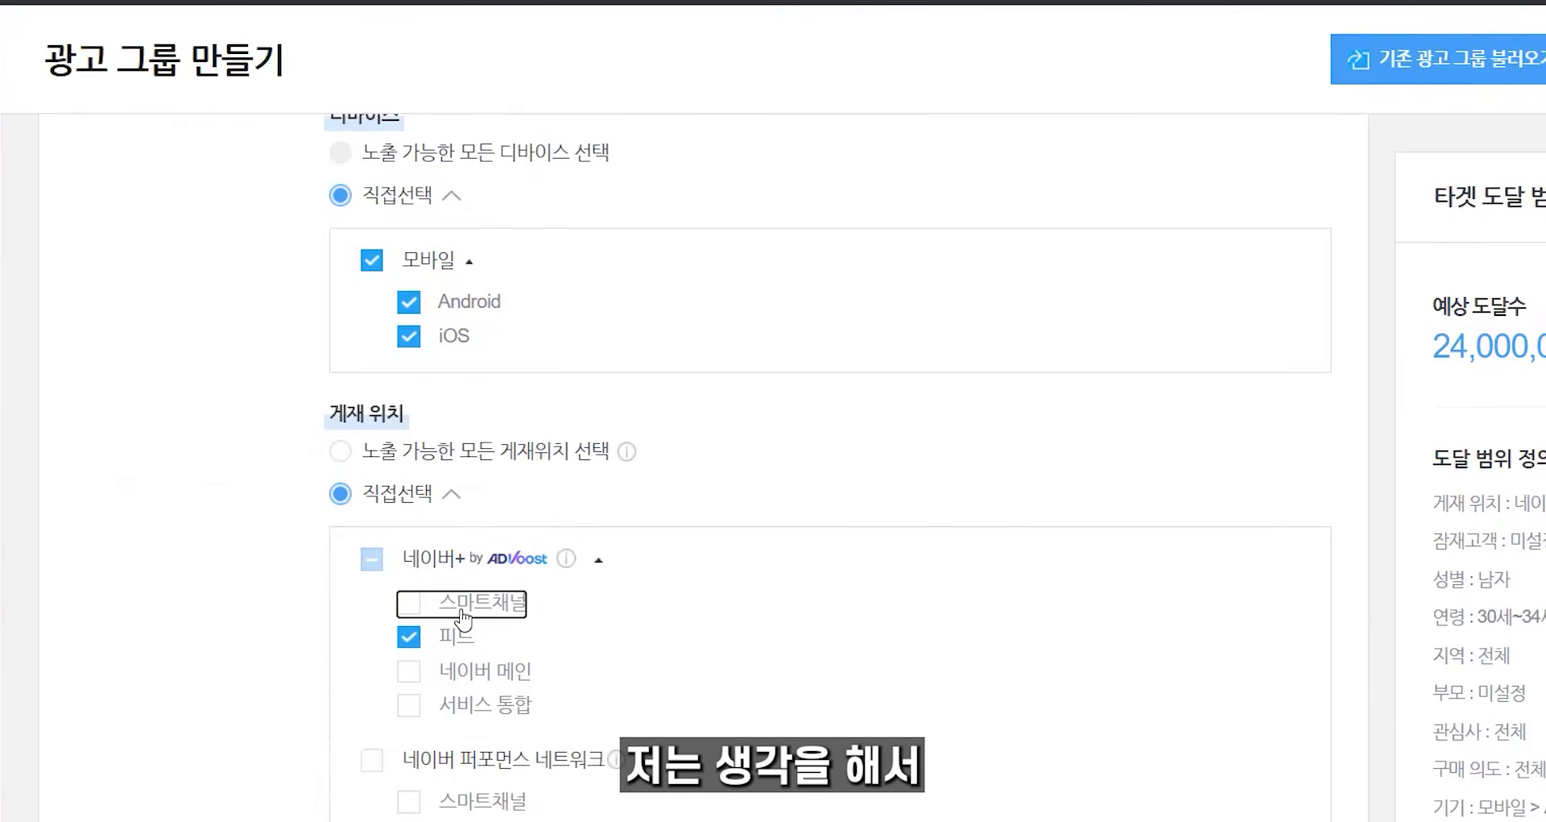
Step: Examine the 구매 의도 categories and 타겟 설정 방식 options without choosing any, and read the 타겟 확장 help text
{"action": "scroll", "coordinate": [464, 620], "scroll_direction": "down", "scroll_amount": 10}
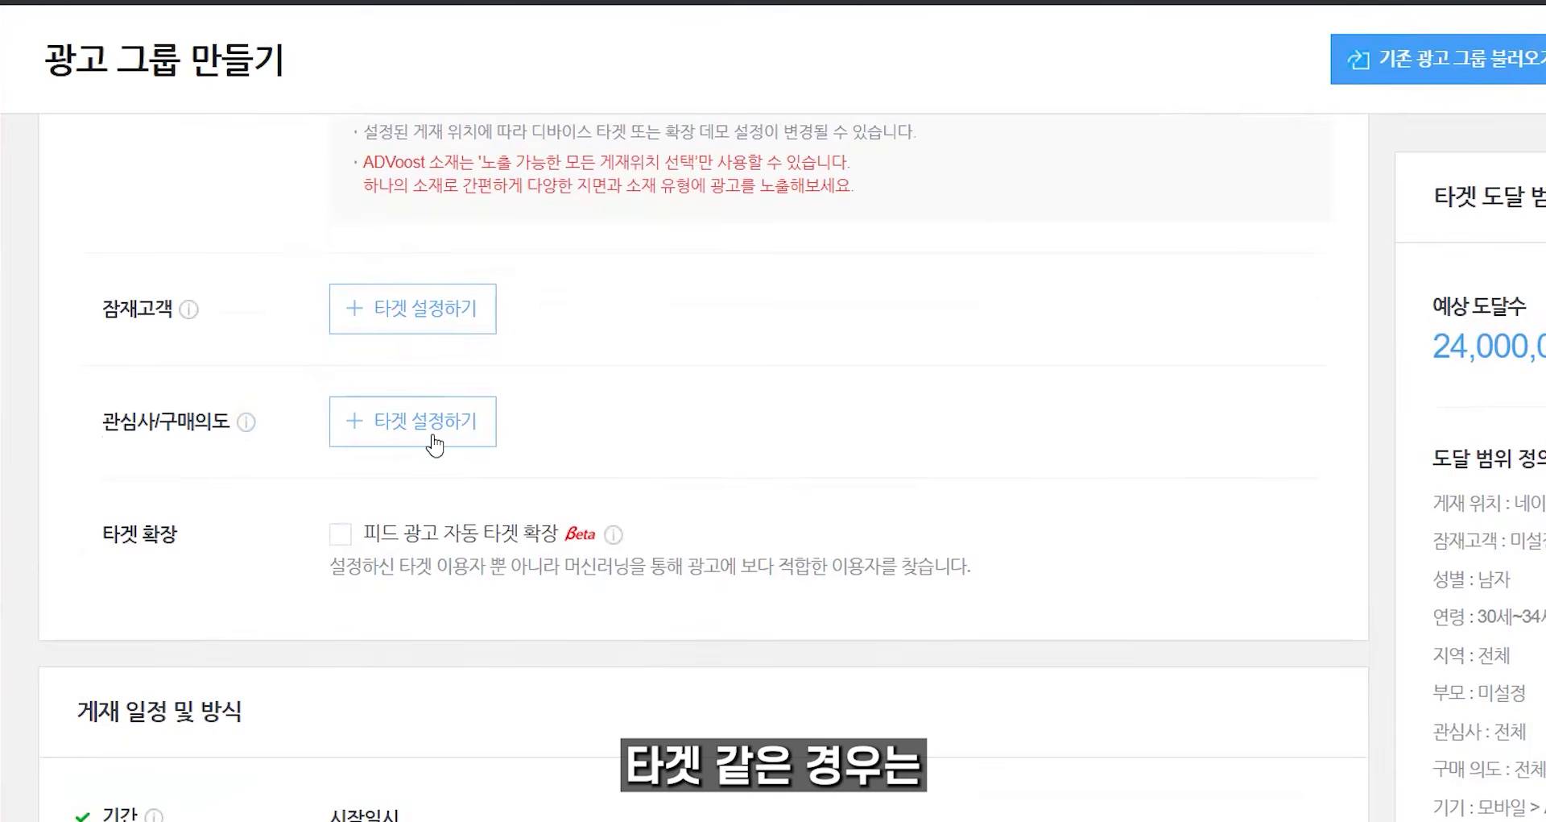
{"action": "left_click", "coordinate": [431, 435]}
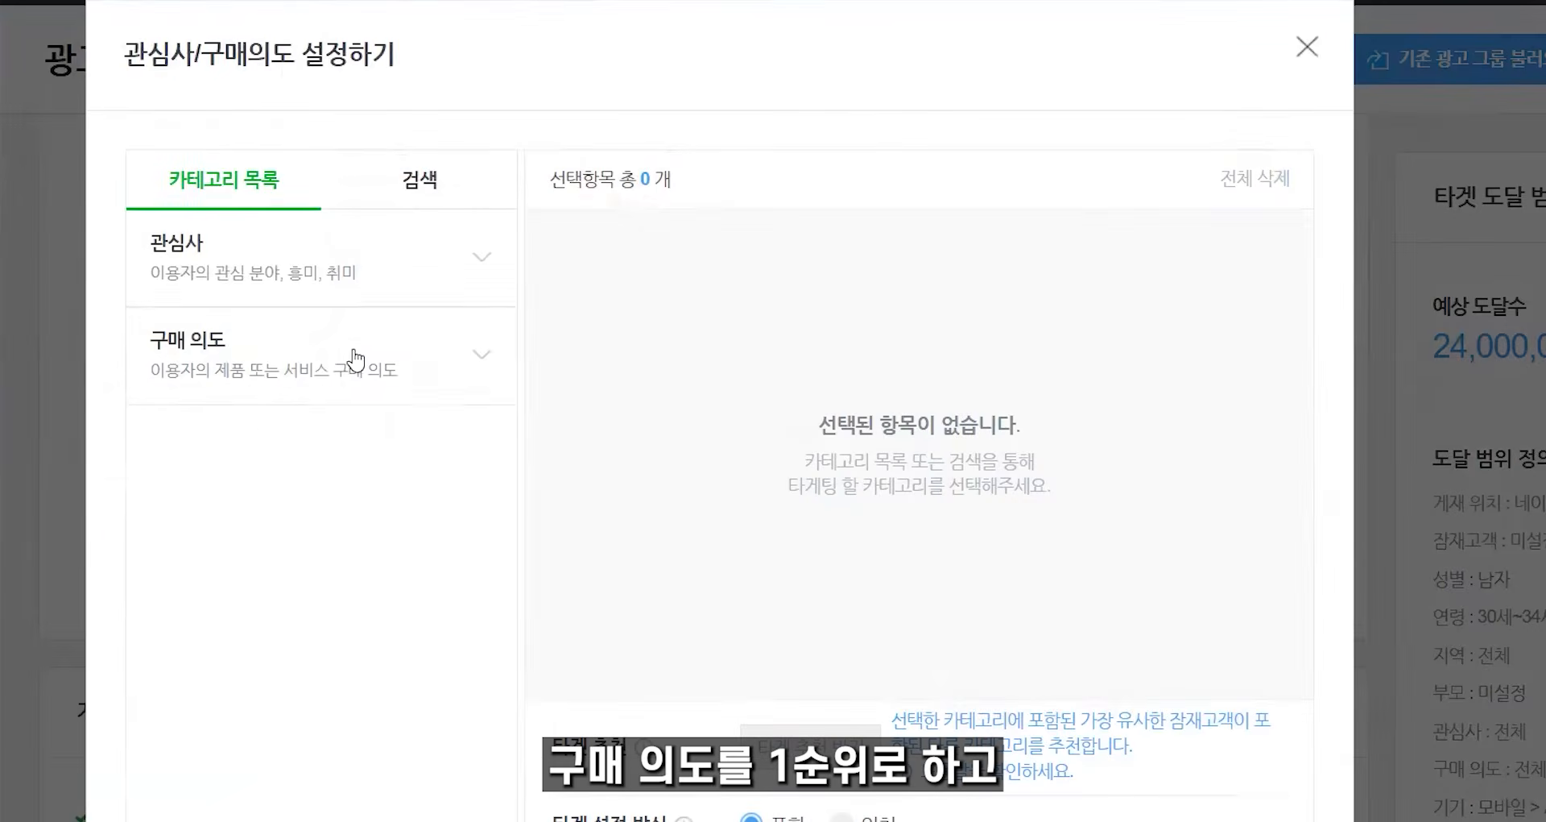
{"action": "left_click", "coordinate": [329, 369]}
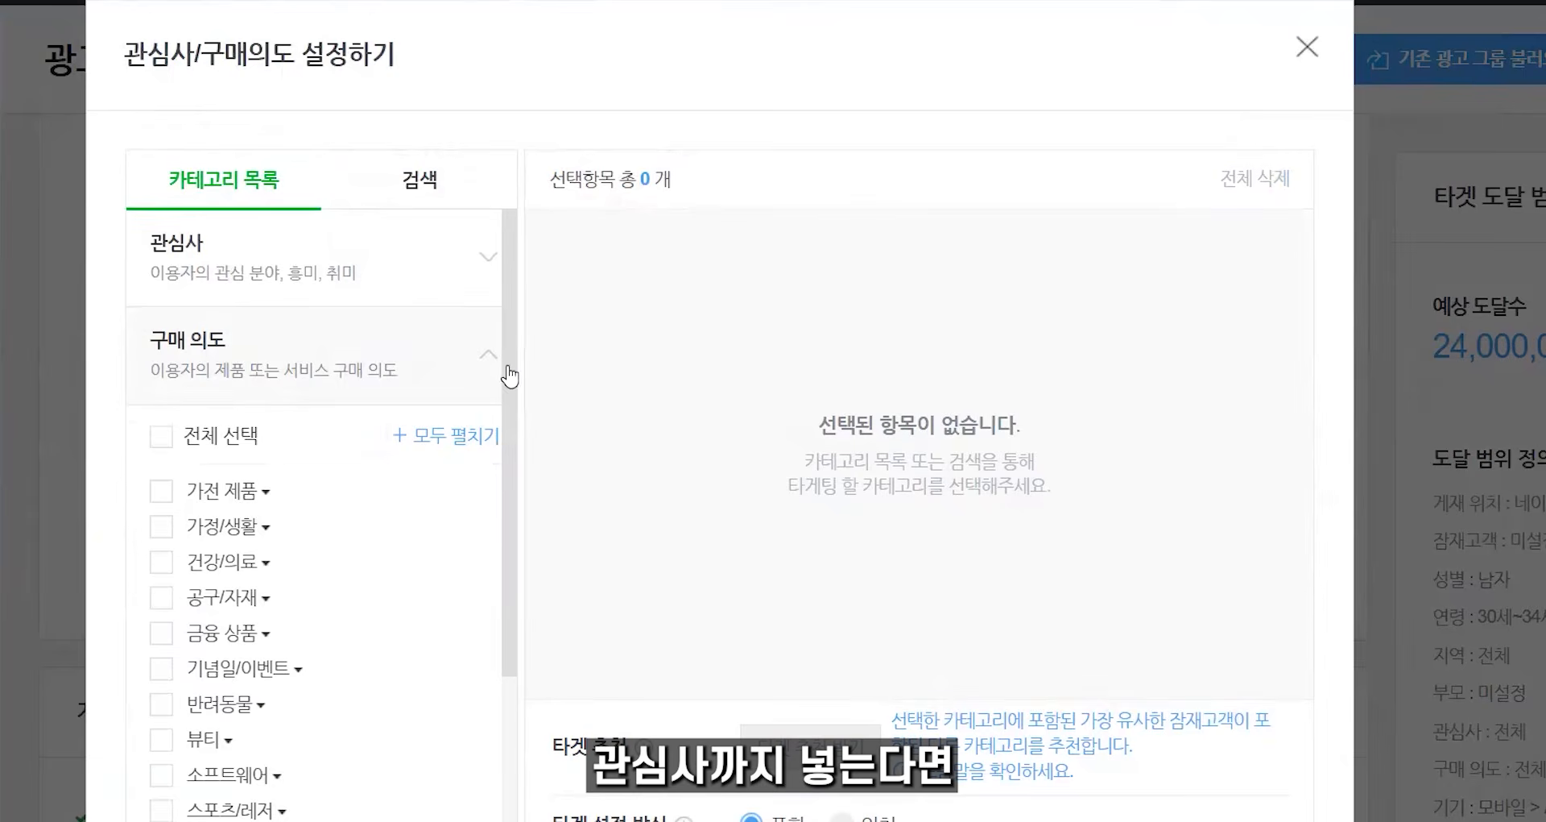
{"action": "scroll", "coordinate": [660, 470], "scroll_direction": "down", "scroll_amount": 2}
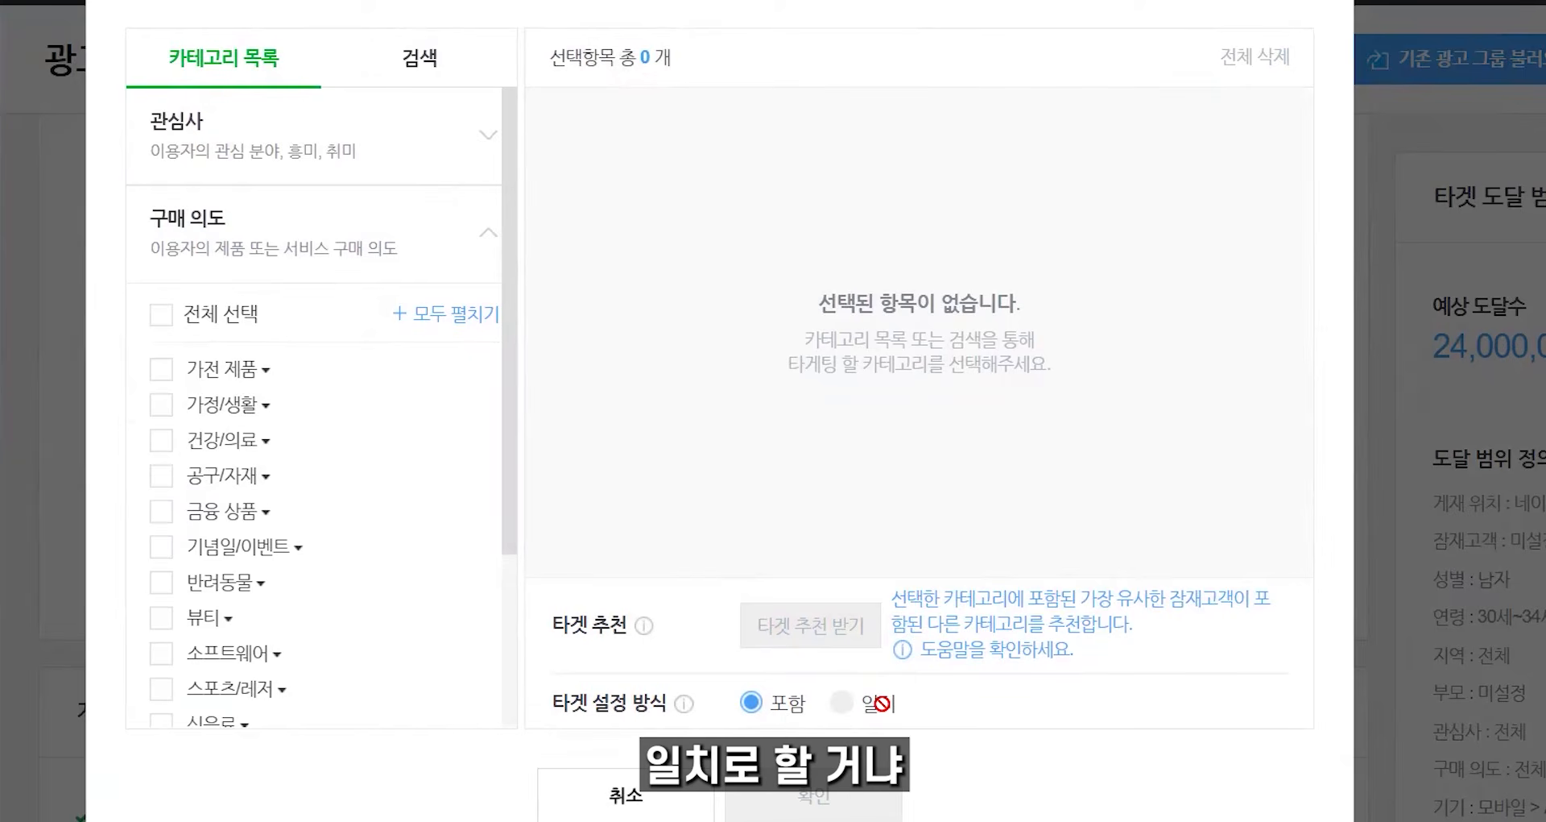
{"action": "scroll", "coordinate": [1109, 691], "scroll_direction": "up", "scroll_amount": 2}
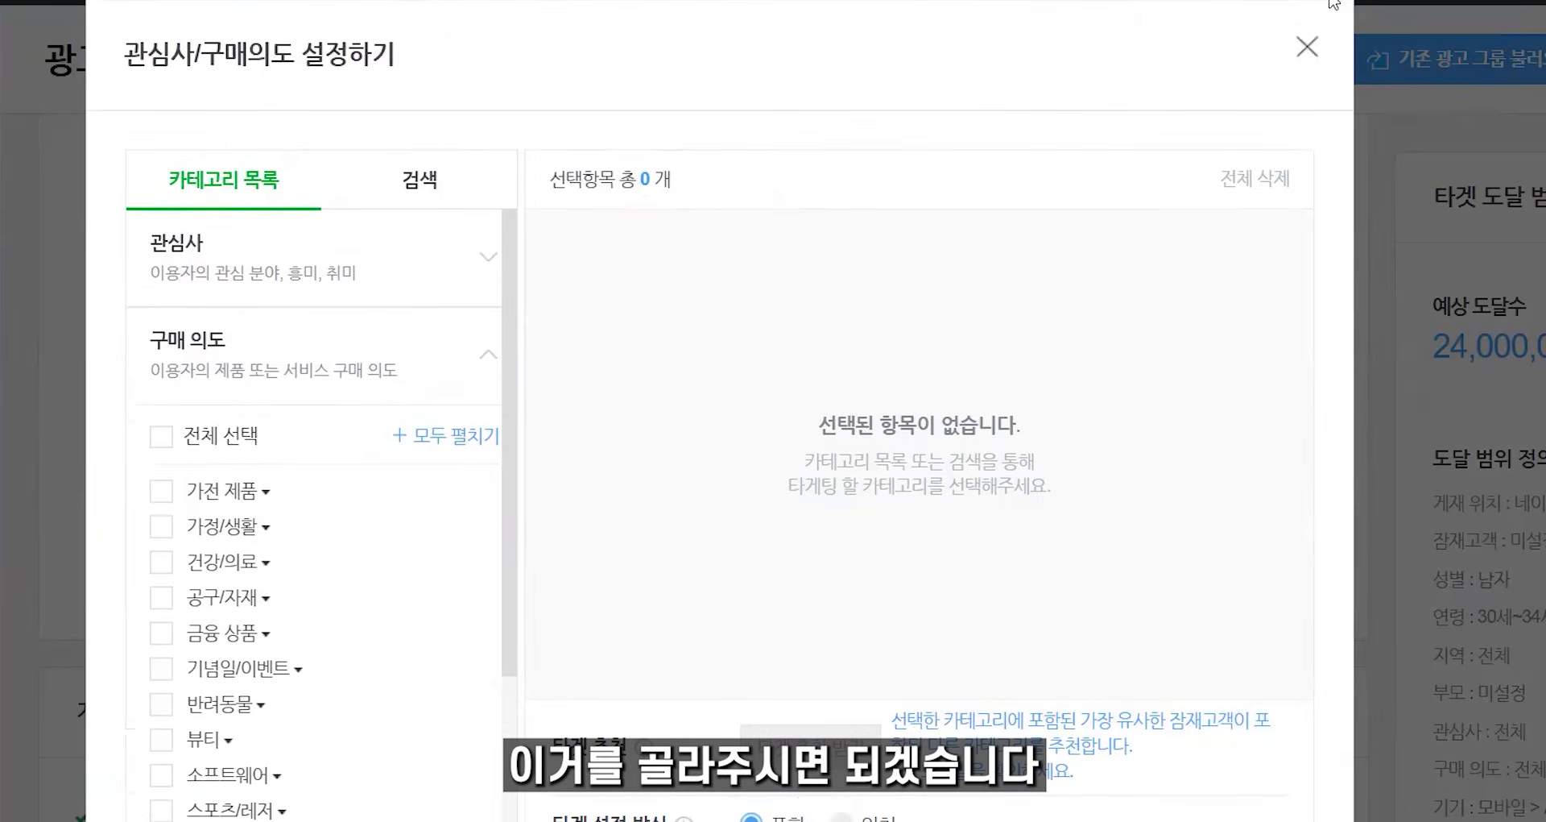
{"action": "left_click", "coordinate": [1305, 47]}
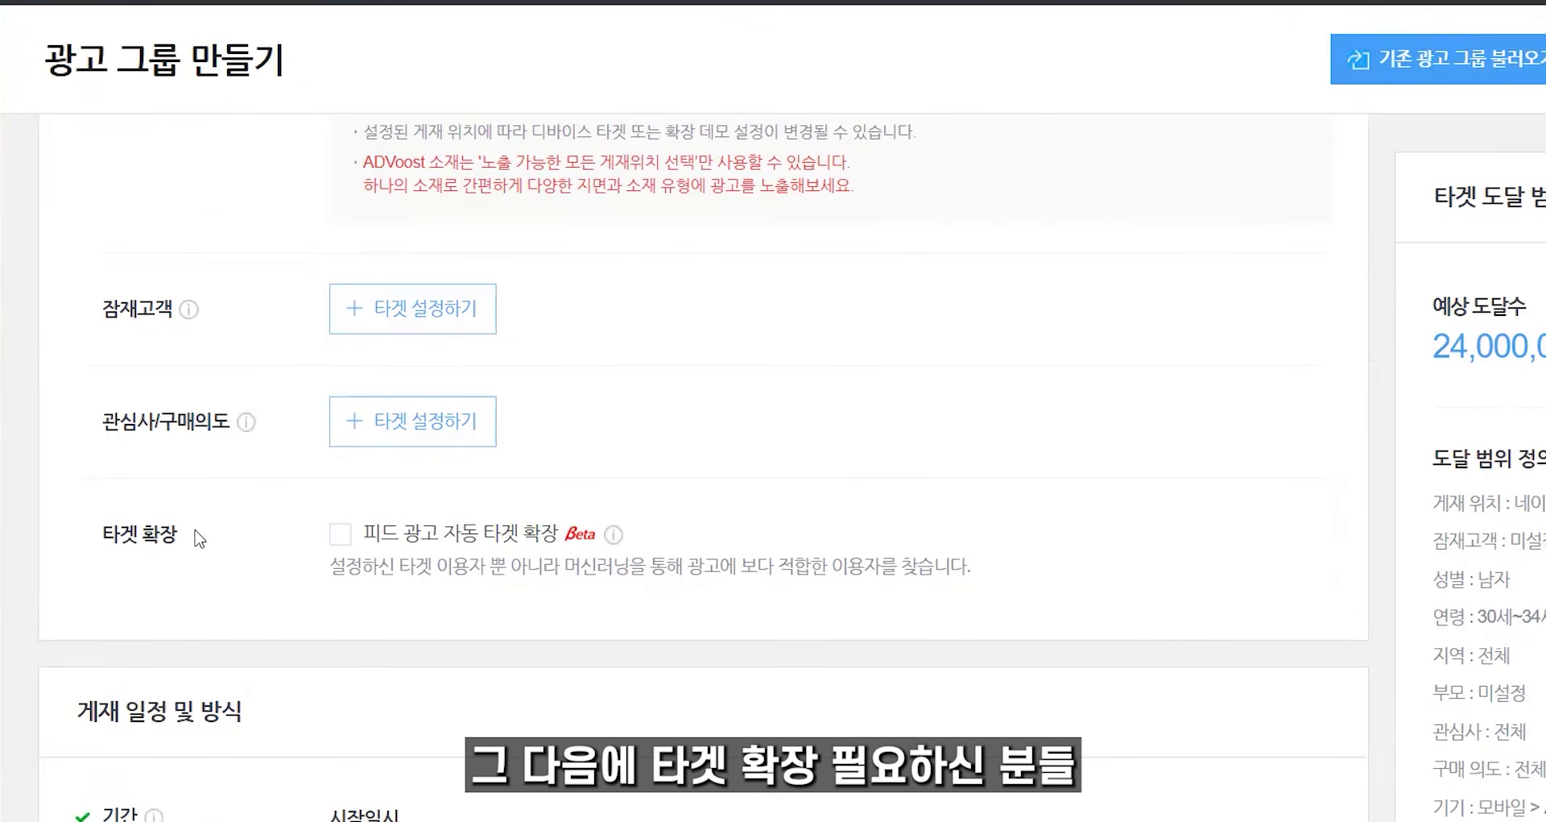
{"action": "mouse_move", "coordinate": [620, 539]}
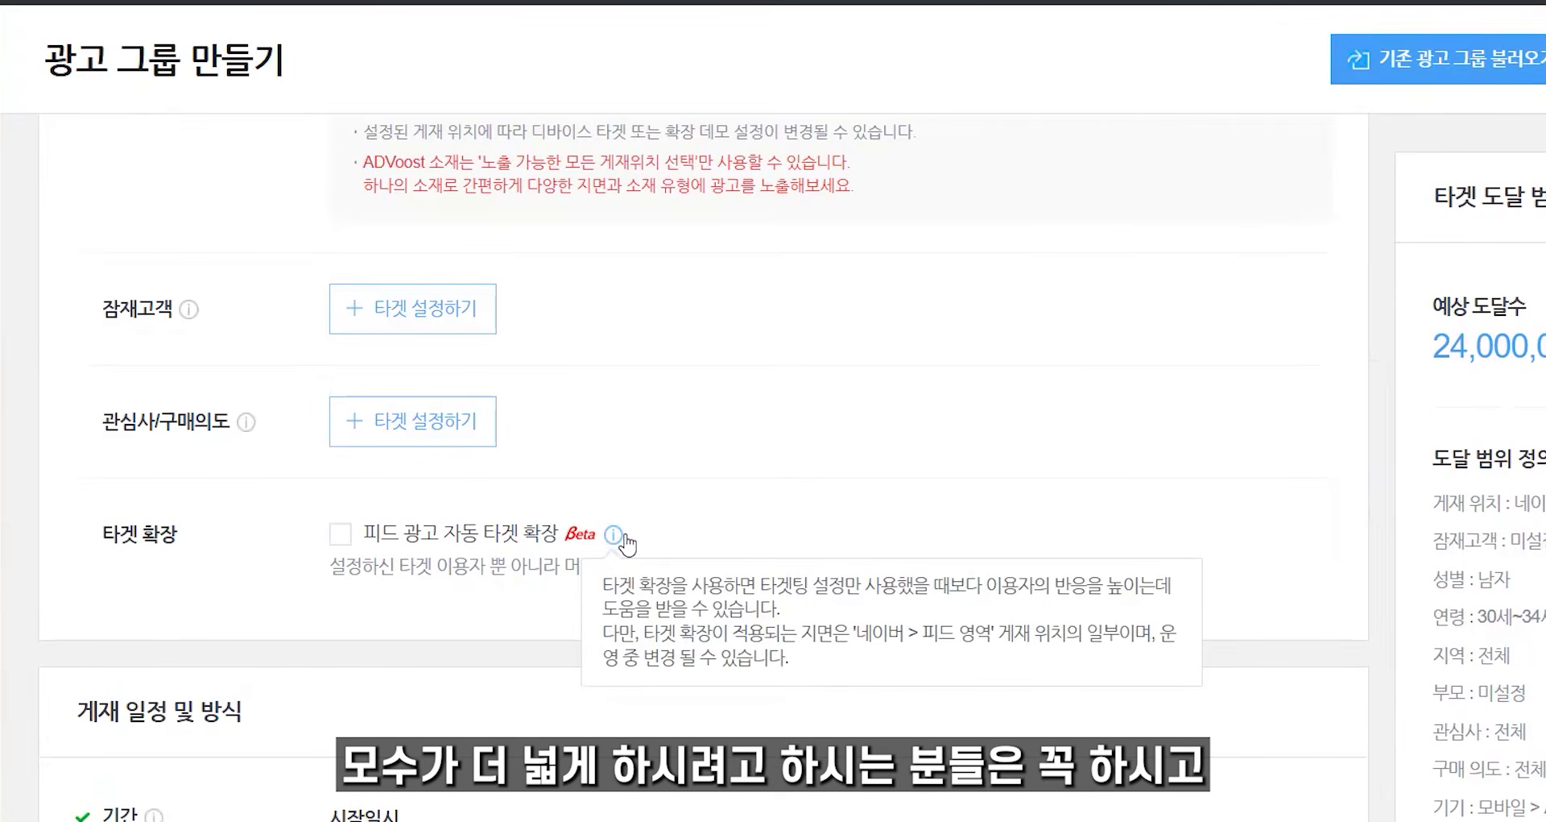